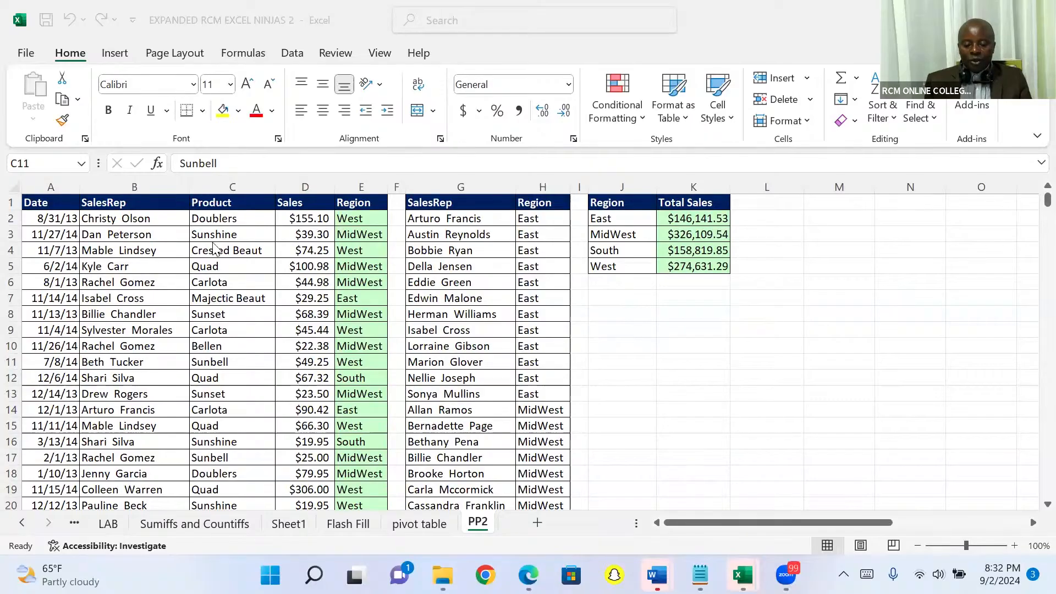
Look through the Product column's entries row by row from C2 downward and back up
click(219, 218)
click(218, 219)
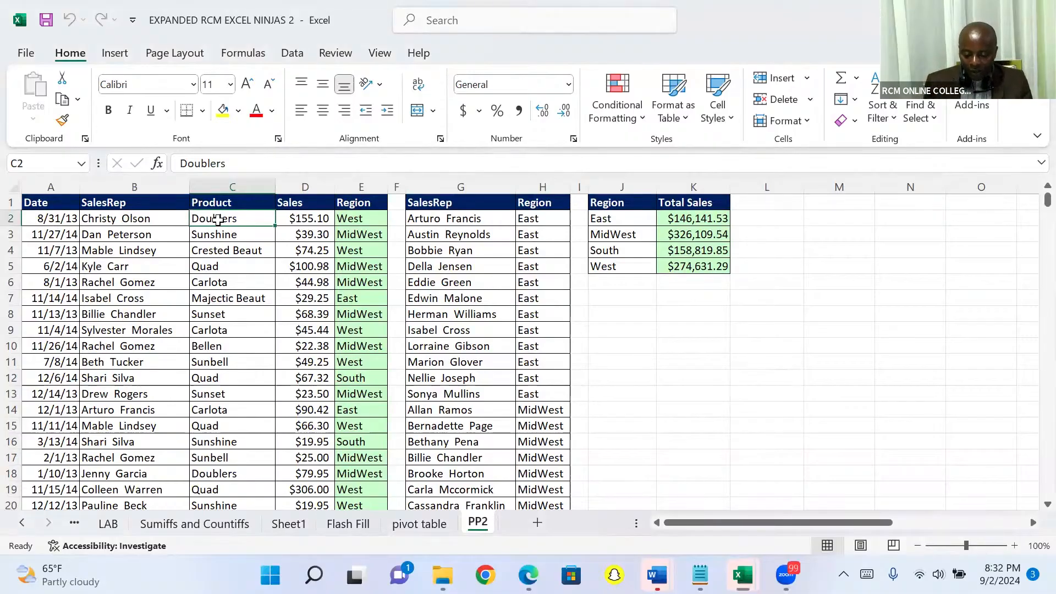
click(636, 331)
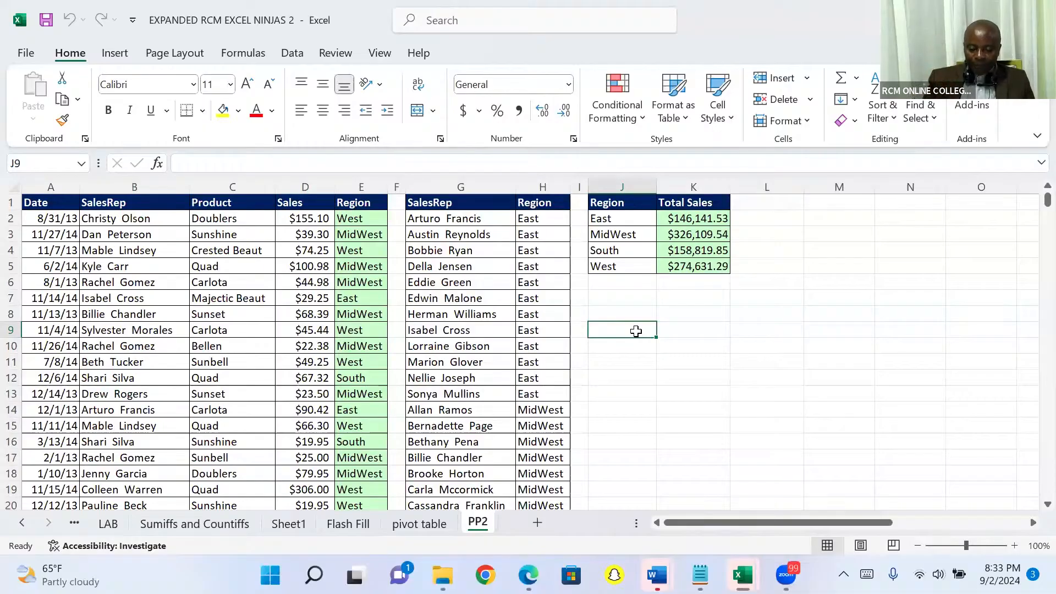
click(210, 218)
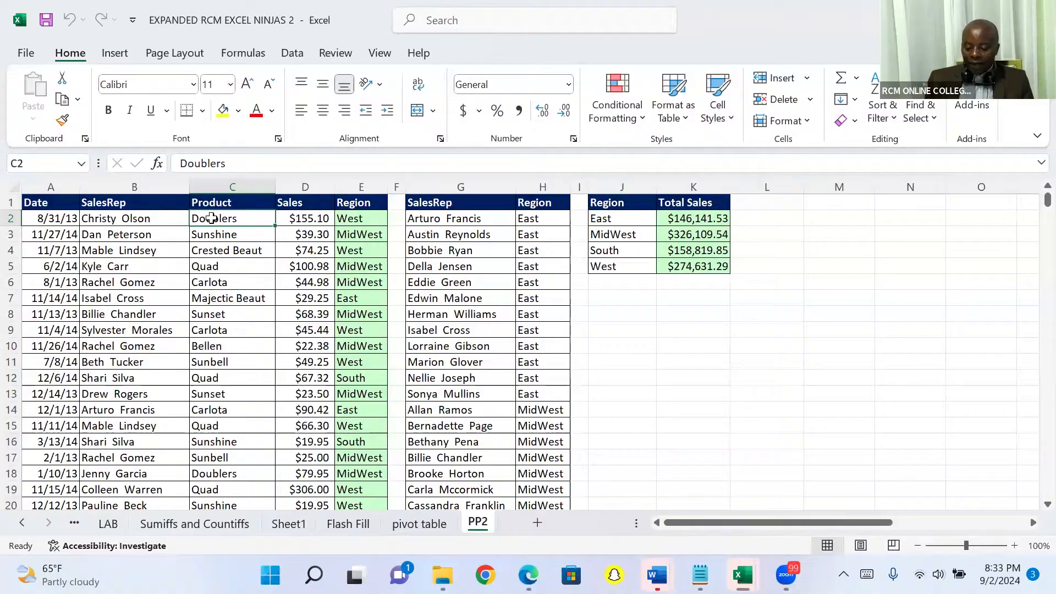
key(Down)
key(Down)
key(Down)
key(Down)
key(Down)
key(Down)
key(Down)
key(Down)
key(Down)
key(Down)
key(Down)
key(Down)
key(Down)
key(Down)
key(Down)
key(Down)
key(Down)
key(Down)
key(Down)
key(Down)
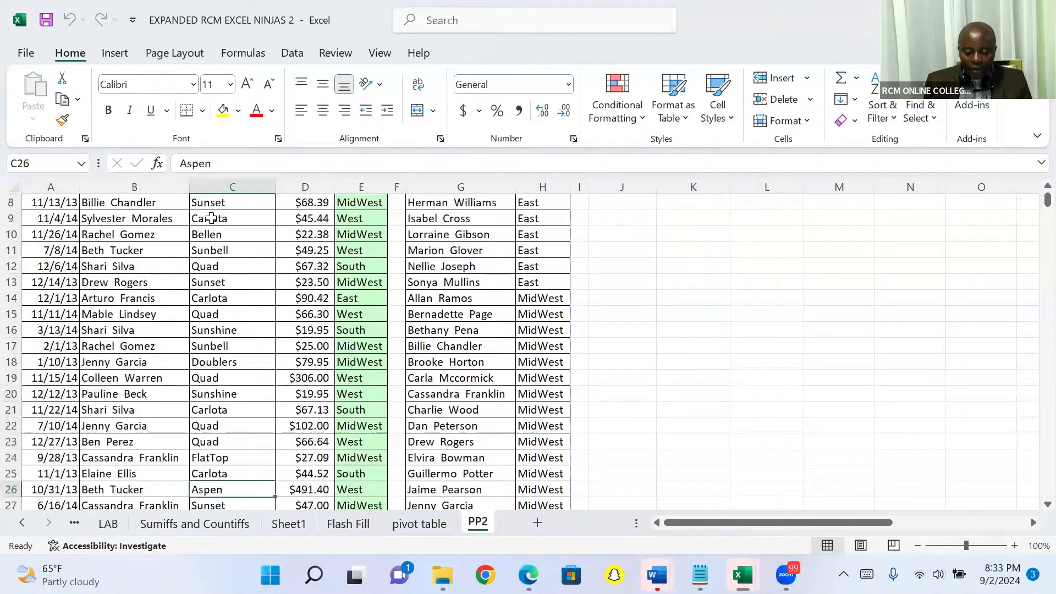
key(Down)
key(Down)
key(Down)
key(Down)
key(Down)
key(Down)
key(Down)
key(Down)
key(Down)
key(Down)
key(Down)
key(Down)
key(Down)
key(Down)
key(Down)
key(Down)
key(Down)
key(Down)
key(Down)
key(Down)
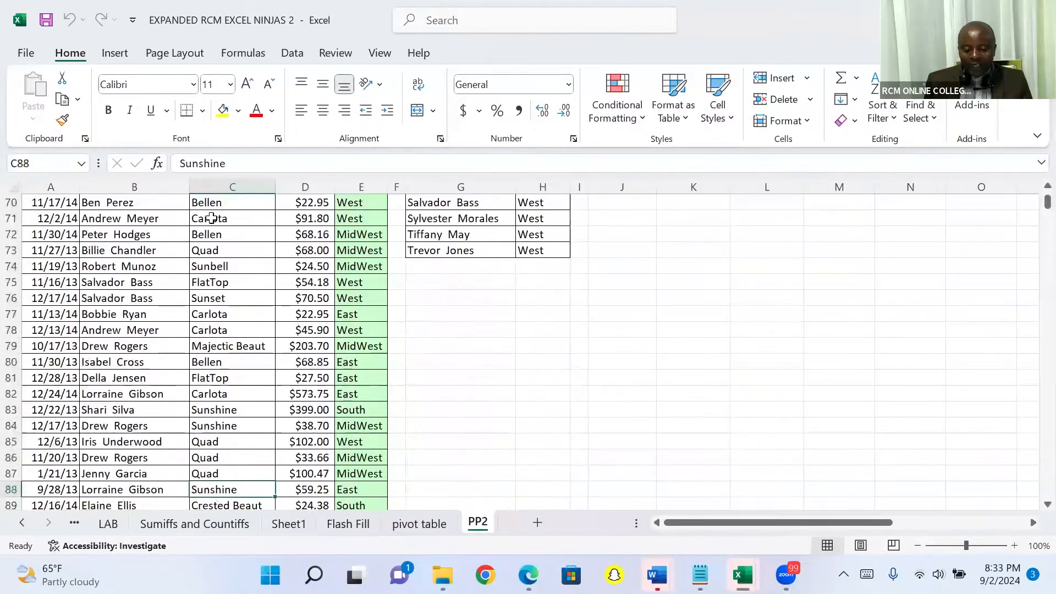
key(Up)
key(Up)
key(Up)
key(Up)
key(Up)
key(Up)
key(Up)
key(Up)
key(Up)
key(Up)
key(Up)
key(Up)
key(Up)
key(Up)
key(Up)
key(Up)
key(Up)
key(Up)
key(Up)
key(Up)
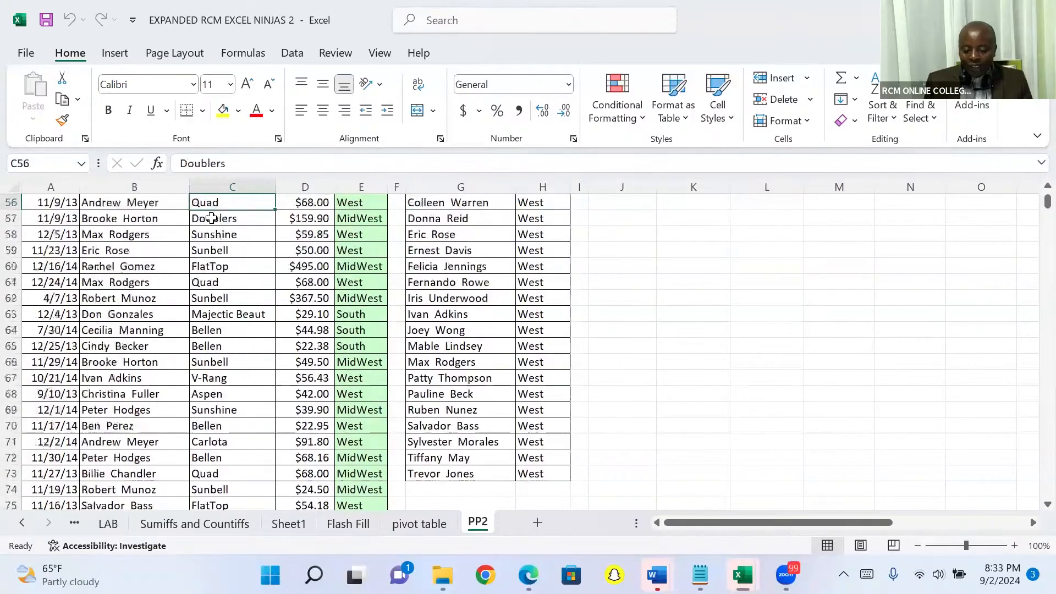
key(Up)
key(Up)
key(Up)
key(Up)
key(Up)
key(Up)
key(Up)
key(Up)
key(Up)
key(Up)
key(Up)
key(Up)
key(Up)
key(Up)
key(Up)
key(Up)
key(Up)
key(Up)
key(Up)
key(Up)
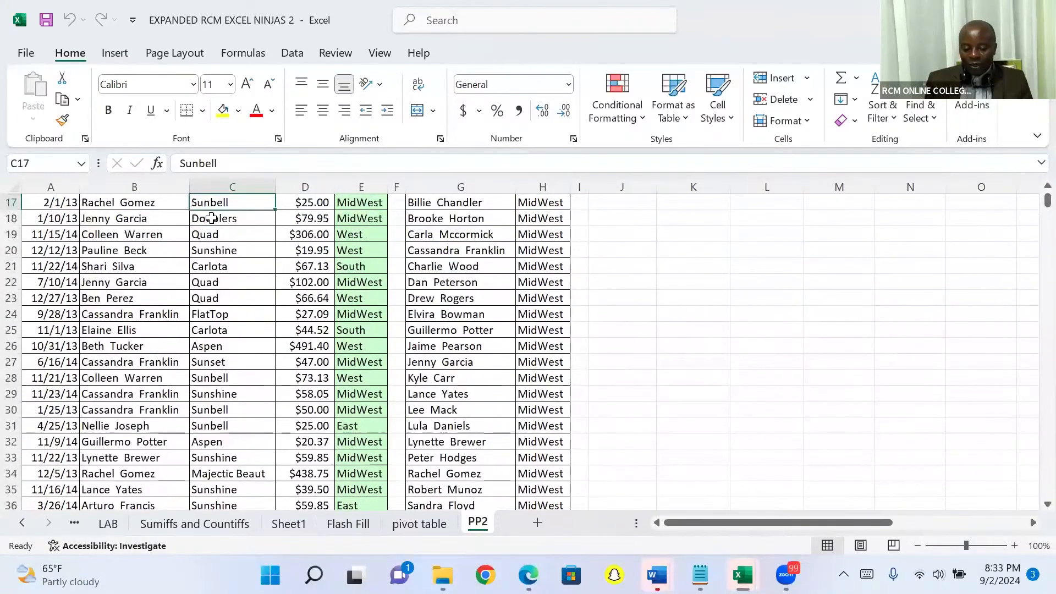
Go from C2 to the last record in the Product column and enter the note "ctrl down arrow" in cell J9991
click(217, 220)
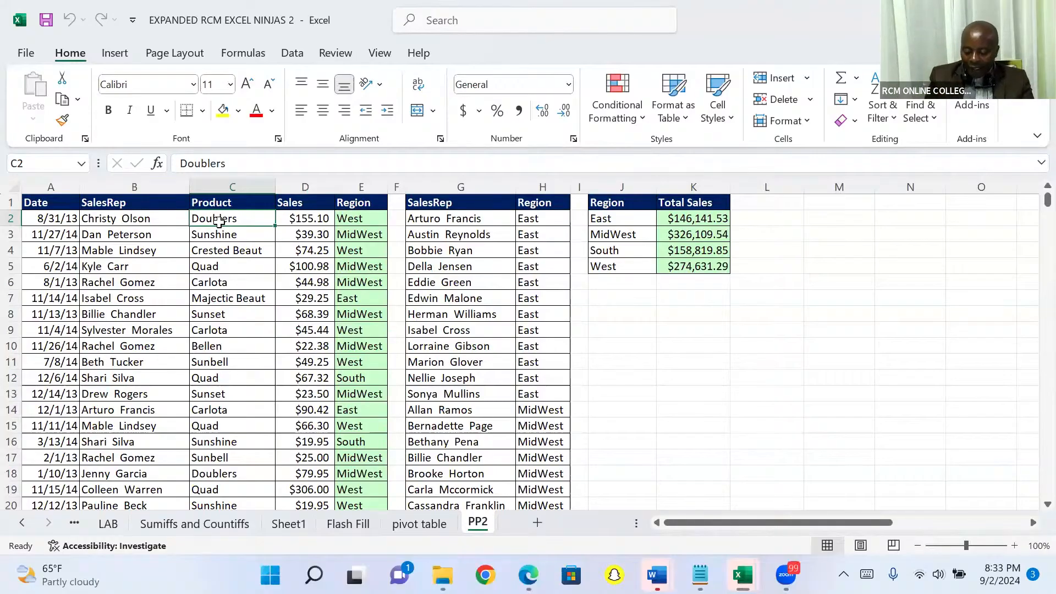
key(ctrl+Down)
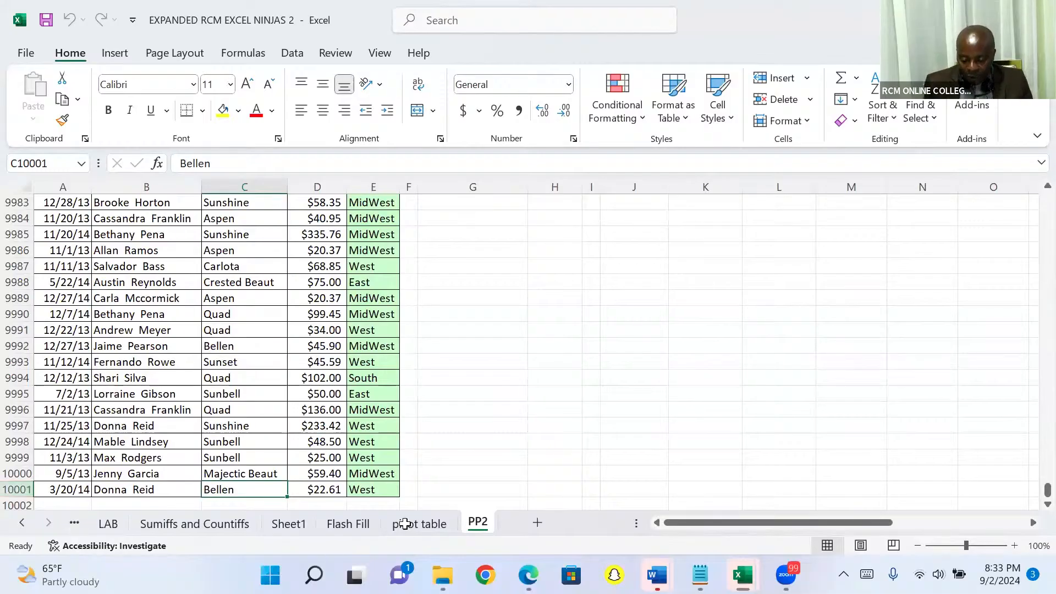
click(629, 329)
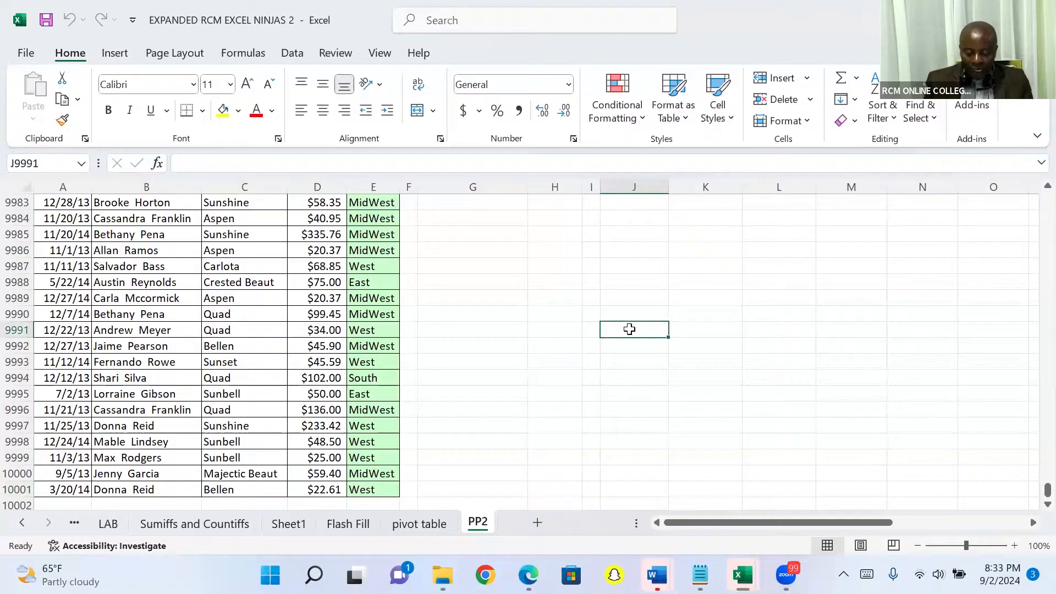
double_click(630, 329)
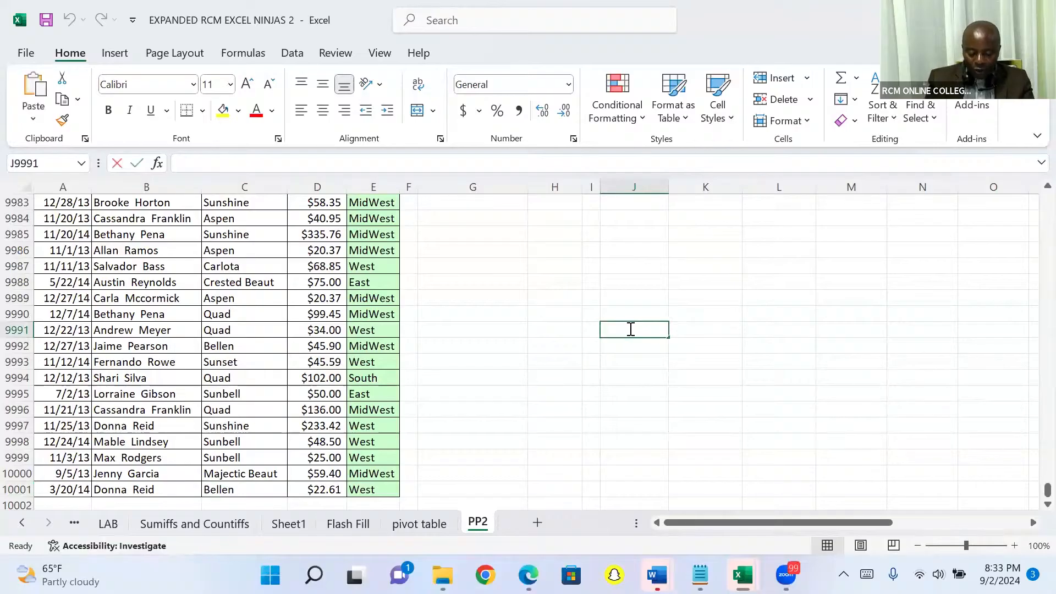
text(c)
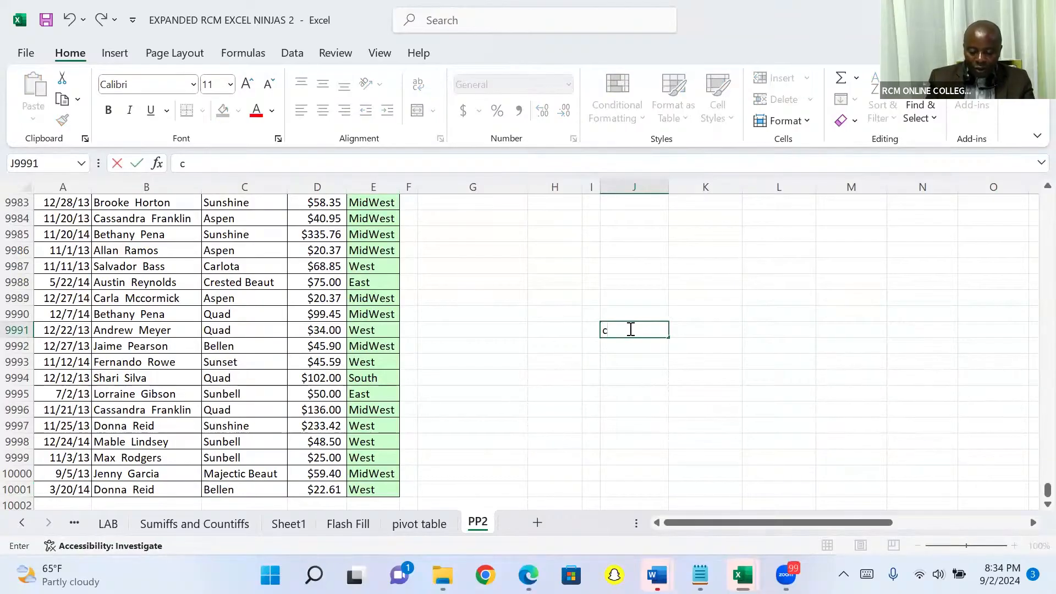
text(trl down)
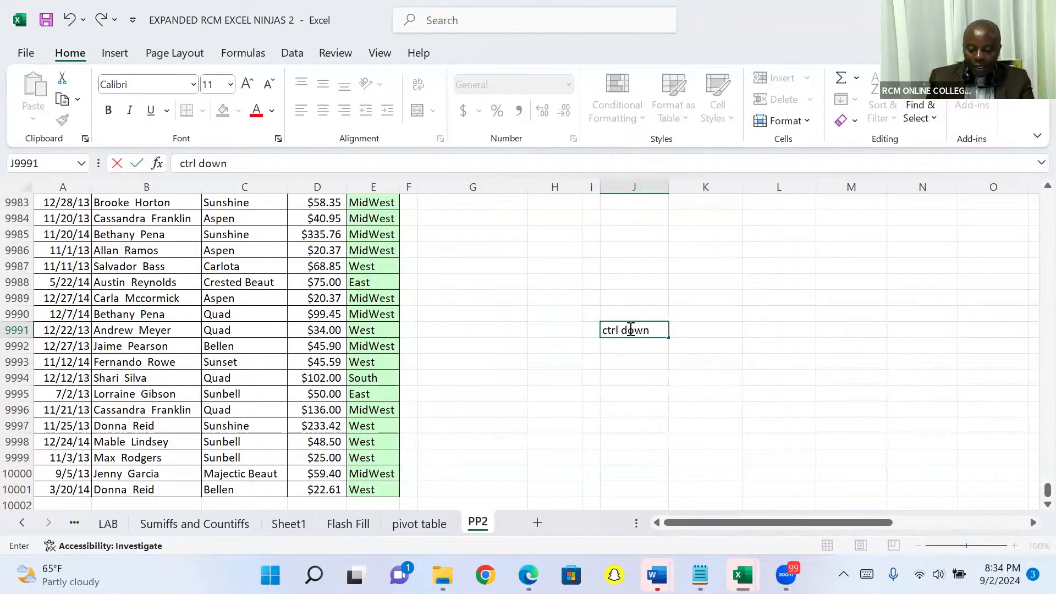
text( arrow)
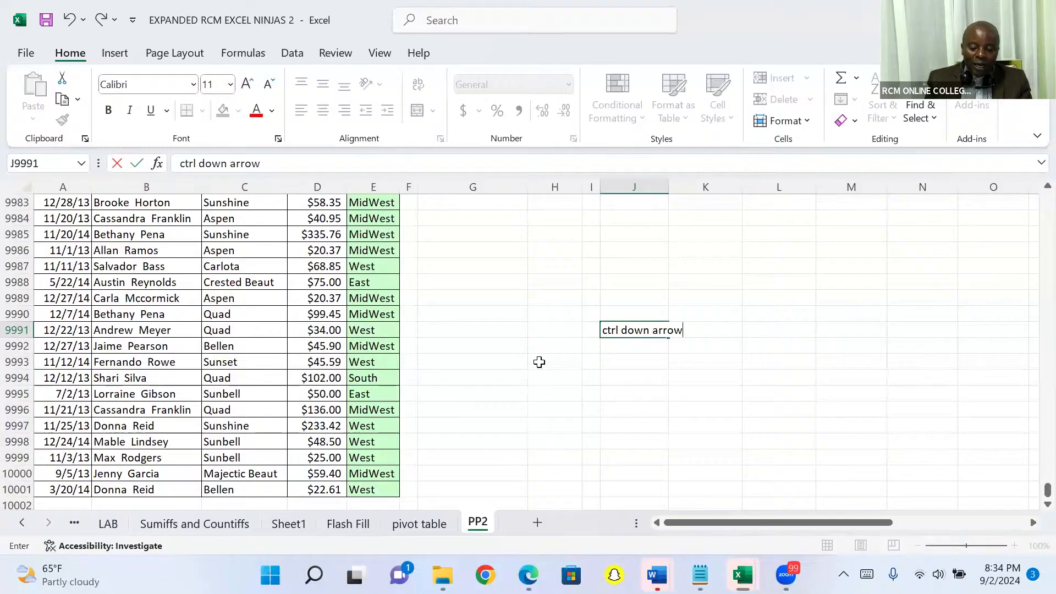
click(501, 347)
Return from the end of the data to the Product column's header in C1
key(Up)
key(Up)
key(Up)
key(Up)
key(Up)
key(Up)
key(Up)
key(Up)
key(Up)
key(Up)
key(Up)
key(Up)
key(Up)
key(Up)
key(Up)
key(Up)
key(Up)
key(Up)
key(Up)
key(Up)
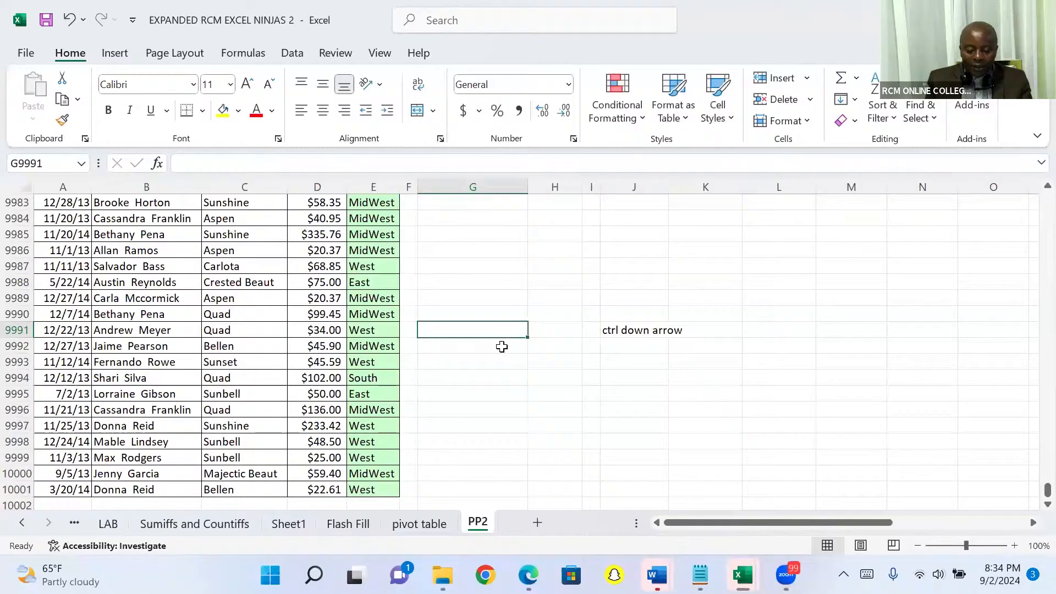
key(Up)
key(Up)
key(Up)
key(Up)
key(Up)
key(Up)
key(Up)
key(Up)
key(Up)
key(Up)
key(Up)
key(Up)
key(Up)
key(Up)
key(Up)
key(Up)
key(Up)
key(Up)
key(Up)
key(Up)
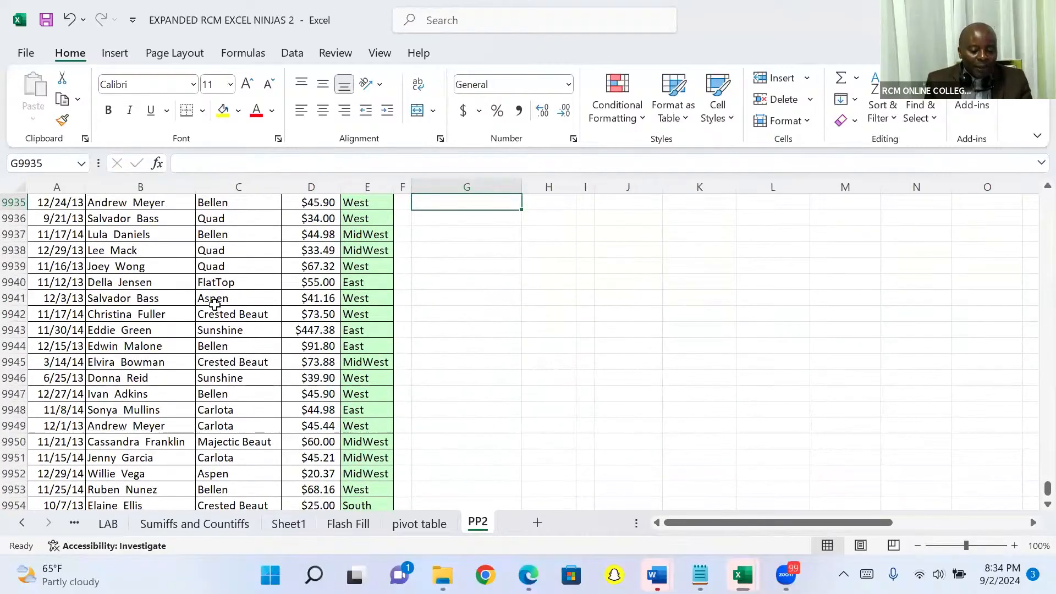
click(214, 302)
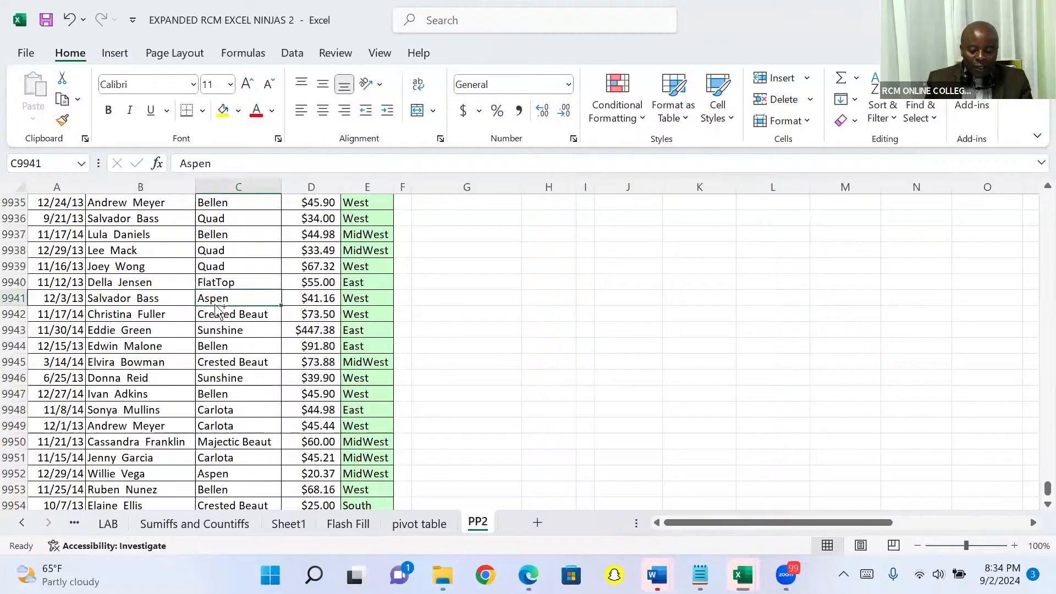
key(ctrl+Up)
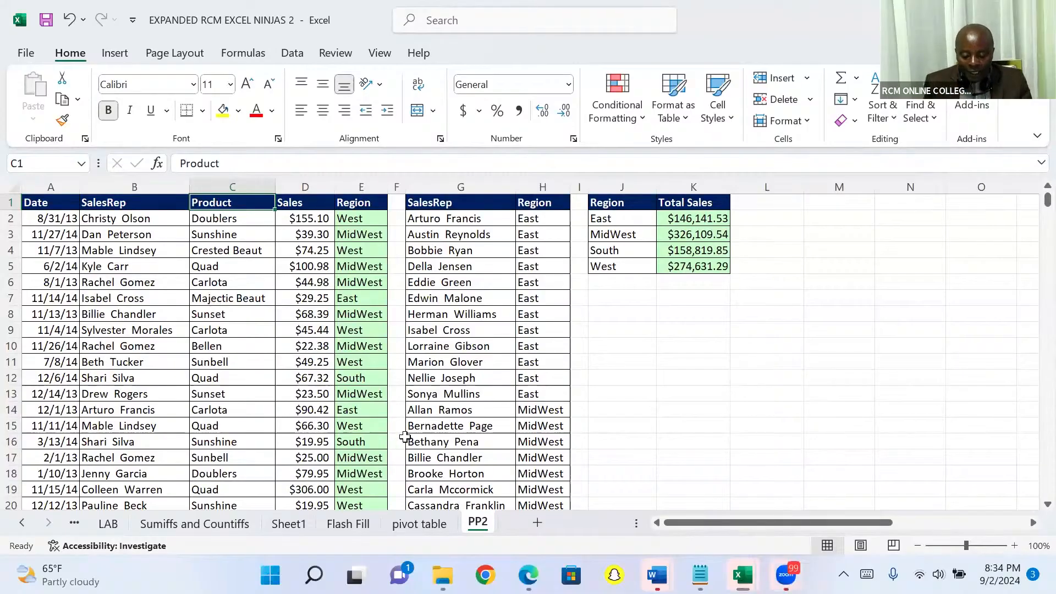
key(alt+Tab)
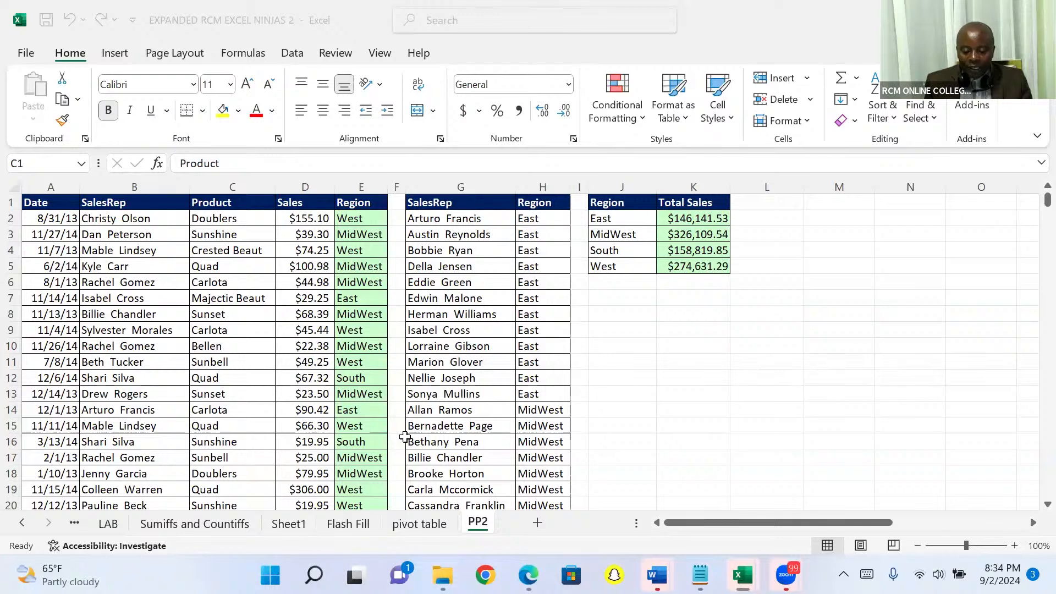
click(294, 335)
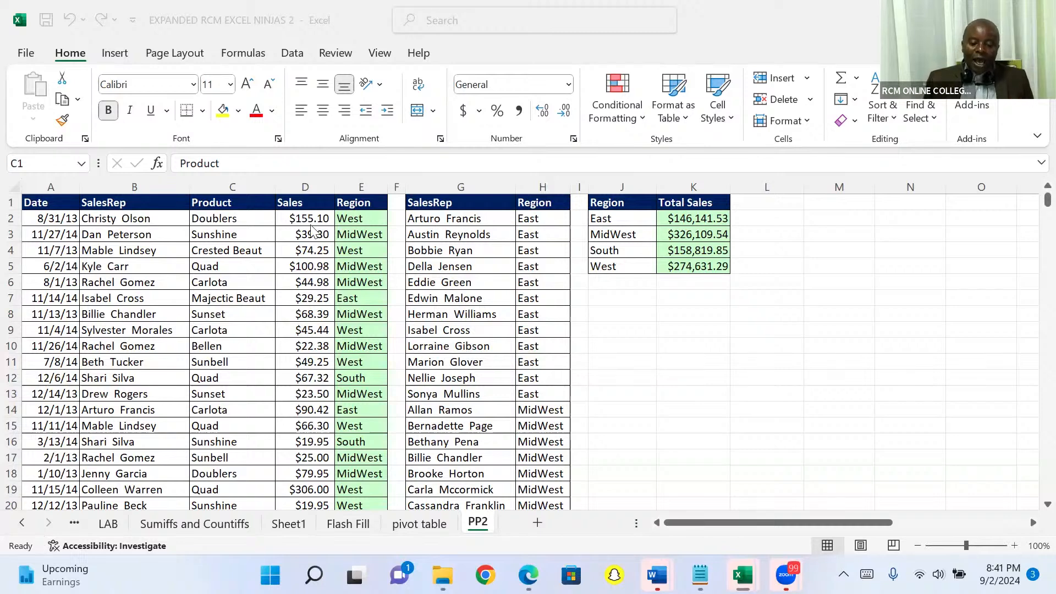
click(238, 209)
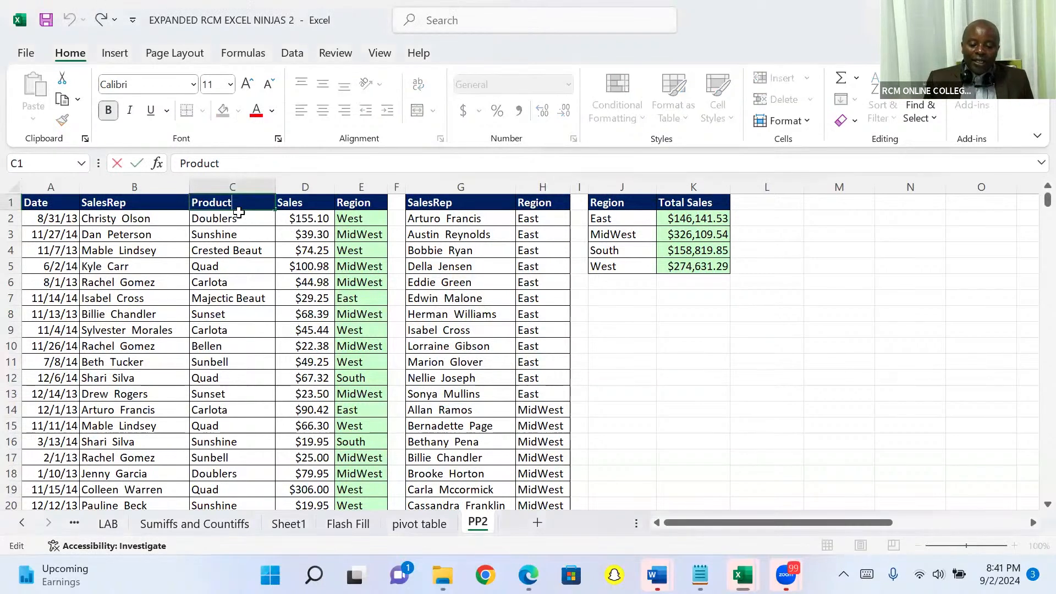
Go from C2 to the end of the Product column and select the empty cell D10002 below the Sales values
click(228, 215)
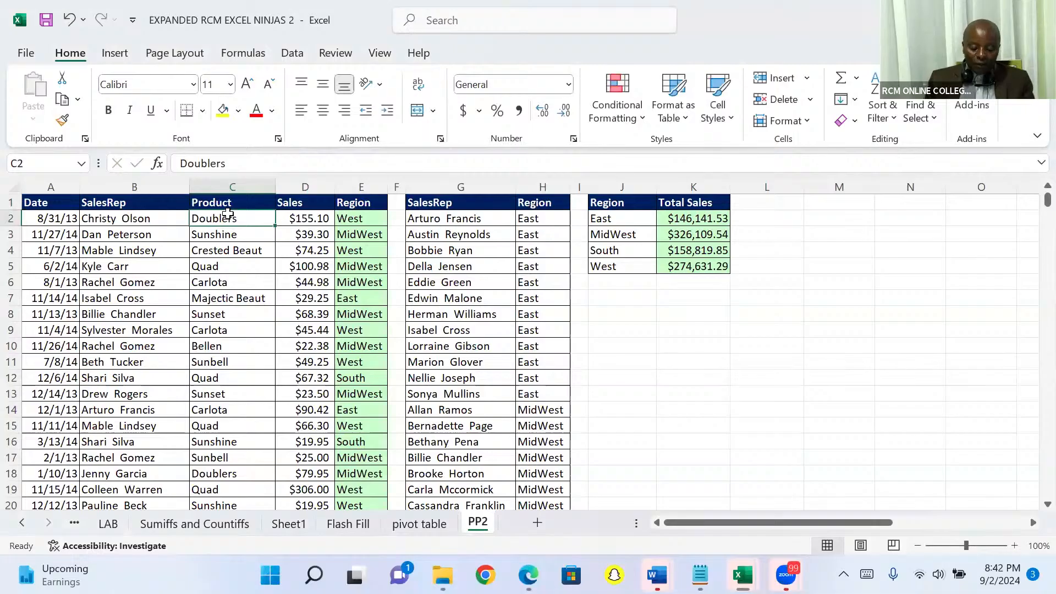
key(ctrl+Down)
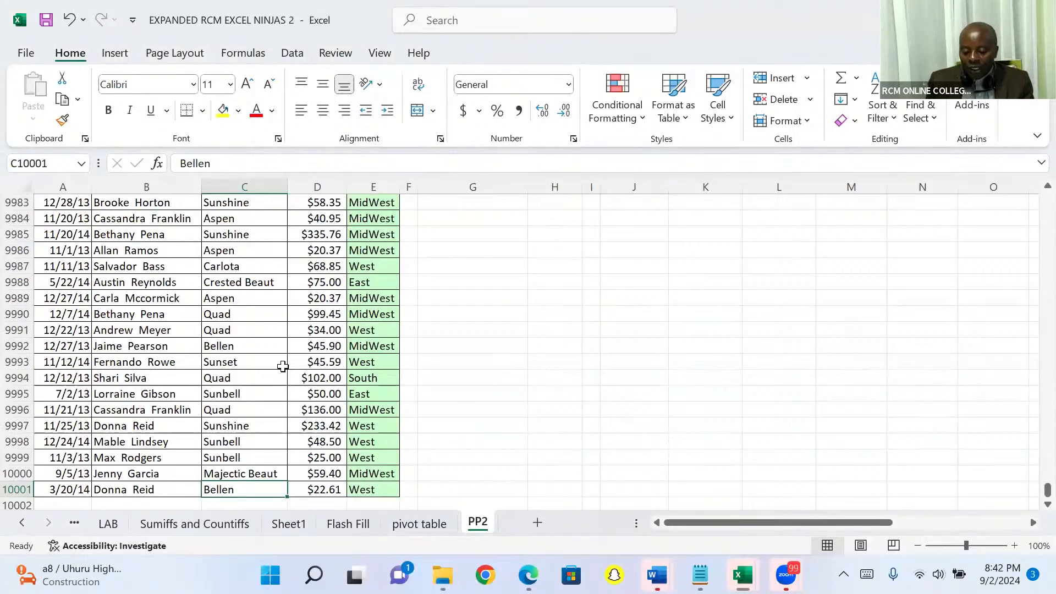
key(Right)
key(Down)
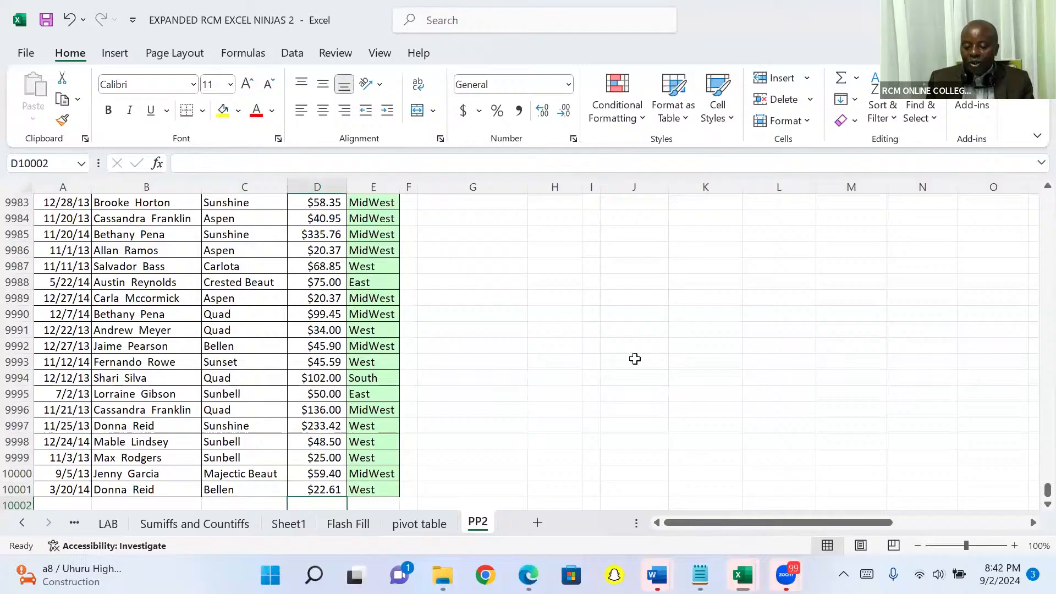
Enter the note "Alt =shortcut for Auto sum" in cell J9990
click(651, 315)
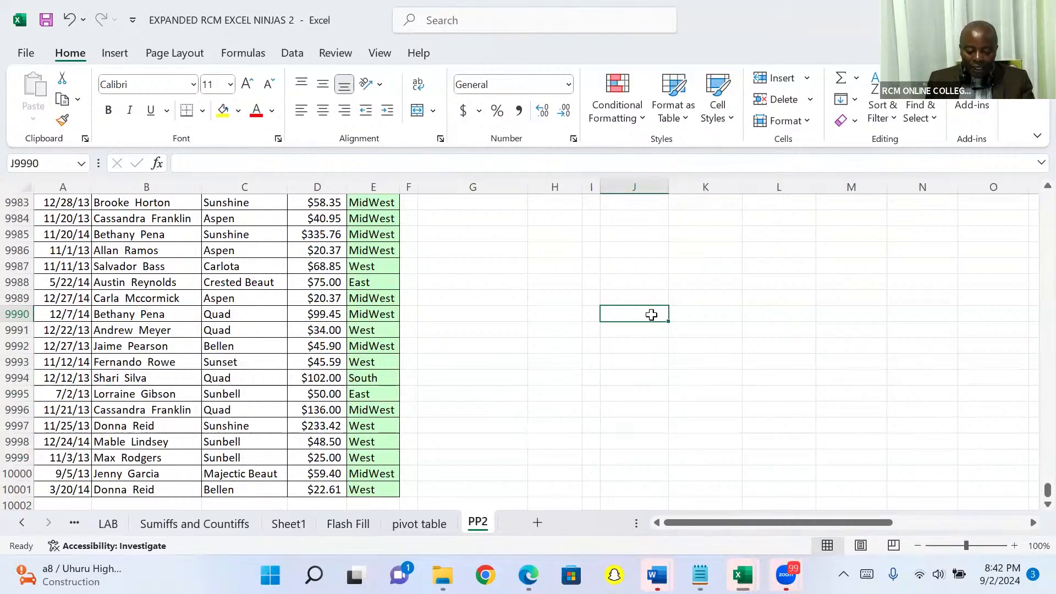
text(Alt)
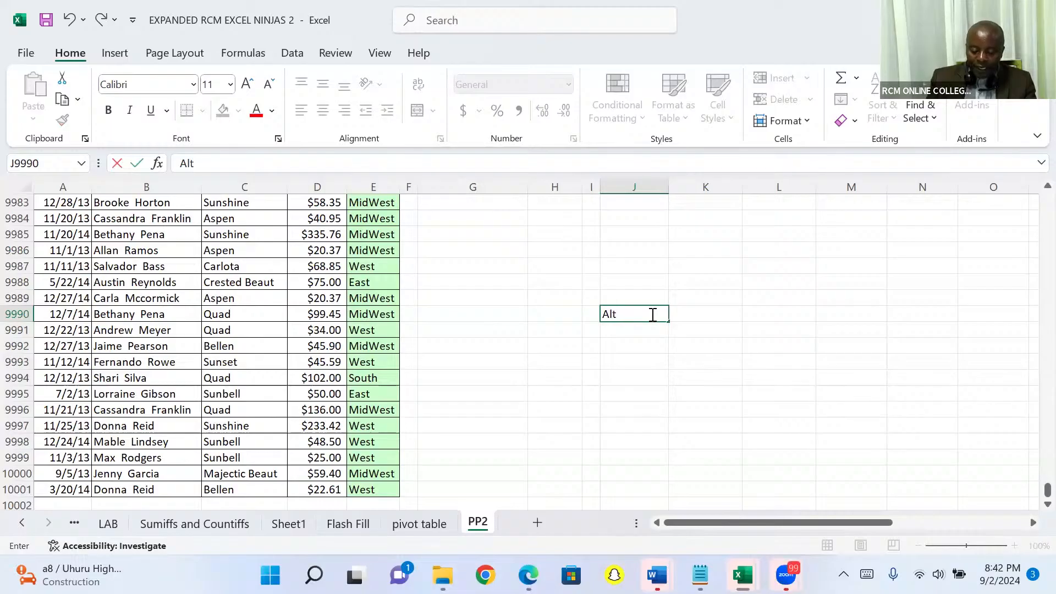
text( =)
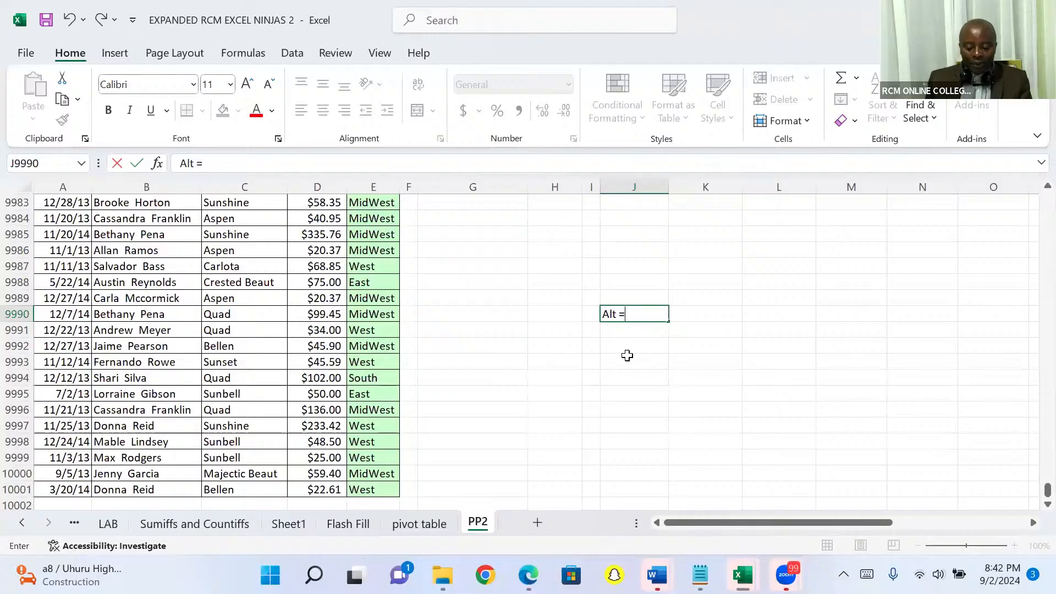
text(shortcut for Auto sum)
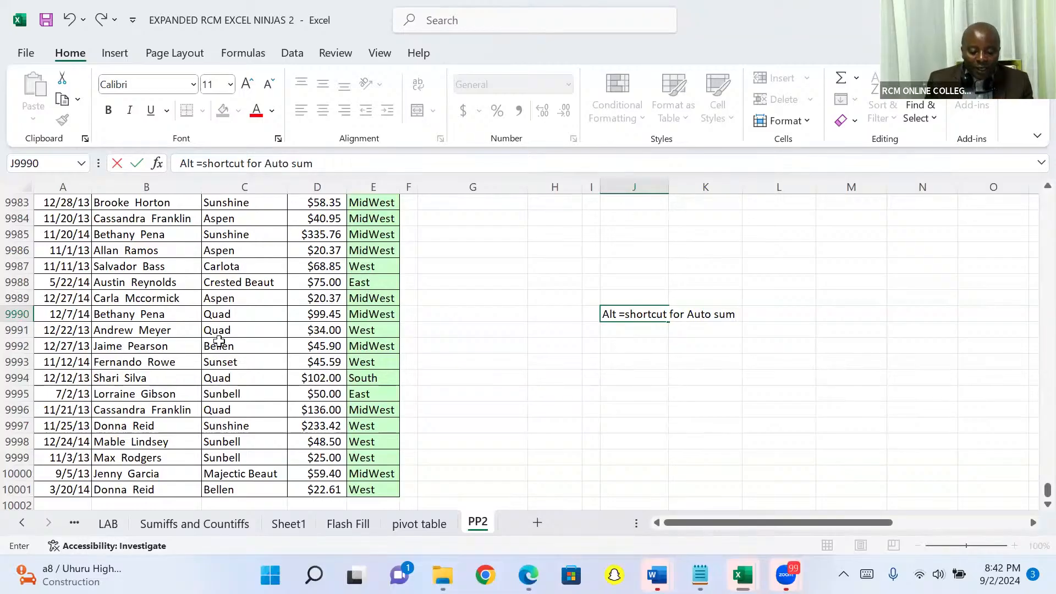
Total the Sales column in cell D10002 using AutoSum over D2:D10001
click(317, 505)
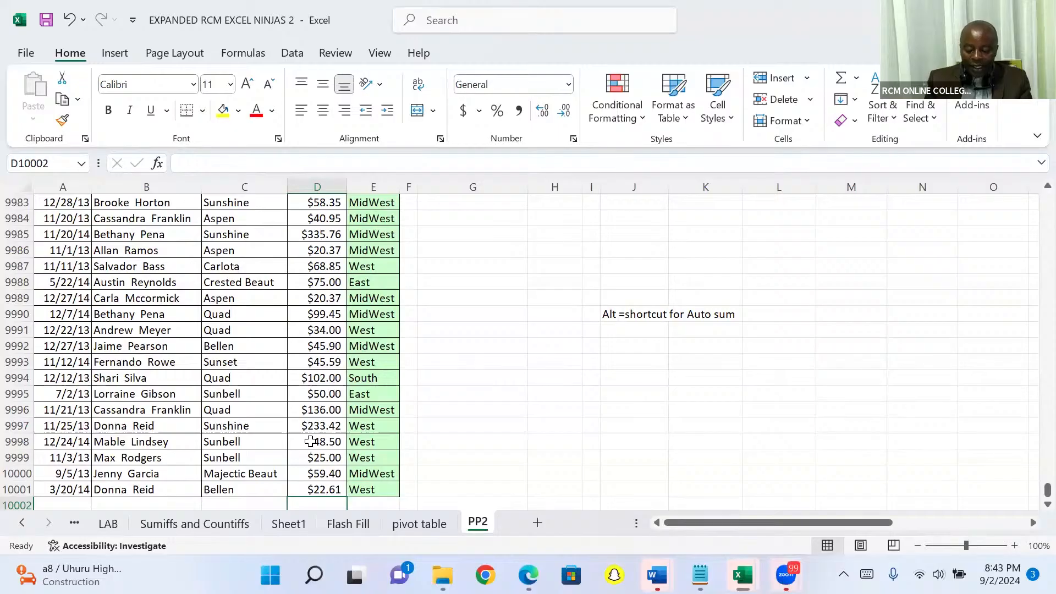
key(alt+equal)
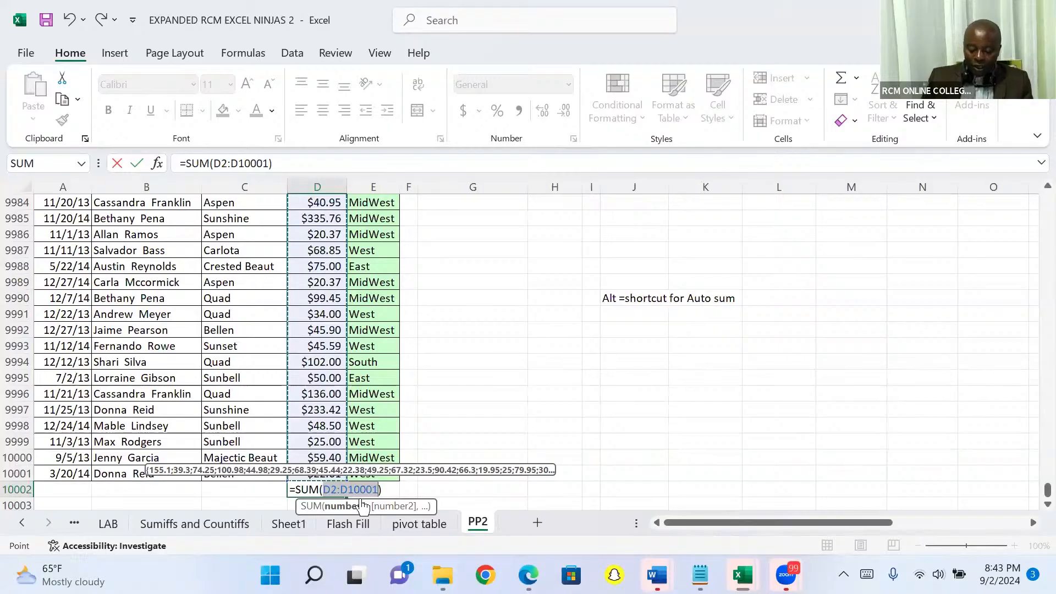
key(Return)
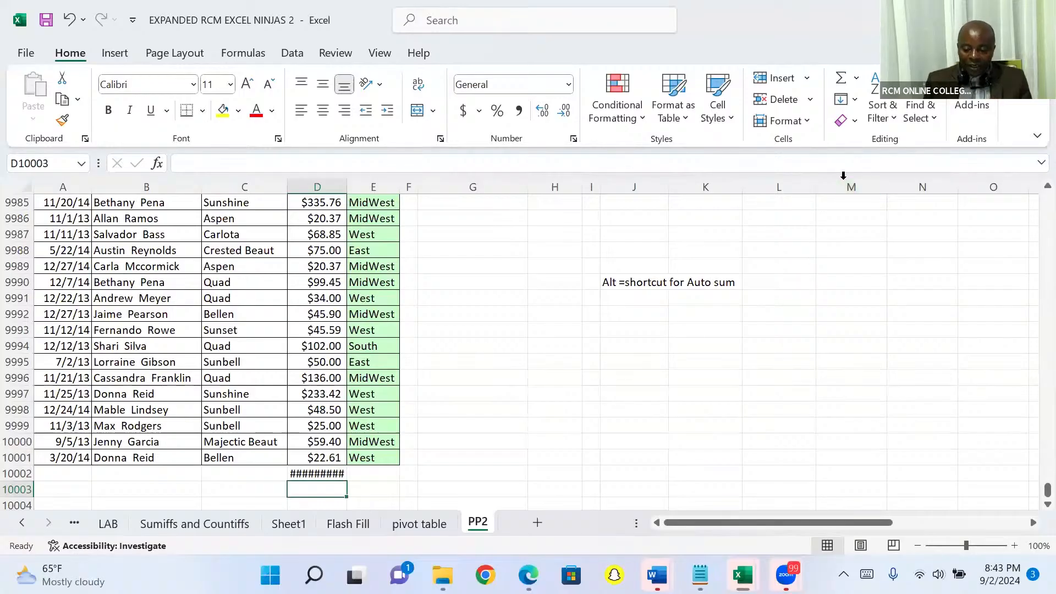
Enter the sample texts "qwertyuiiiigtrd", "qwertdresartttt" and "tryrewryuuuiiihtrs" in cells M9988, N9988 and O9988
click(869, 254)
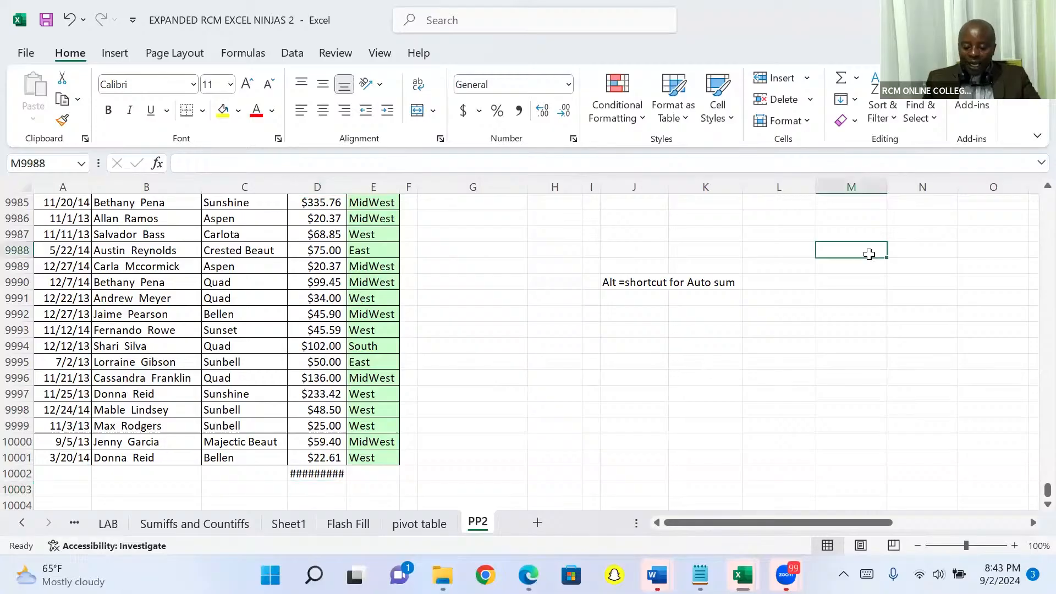
text(qwert)
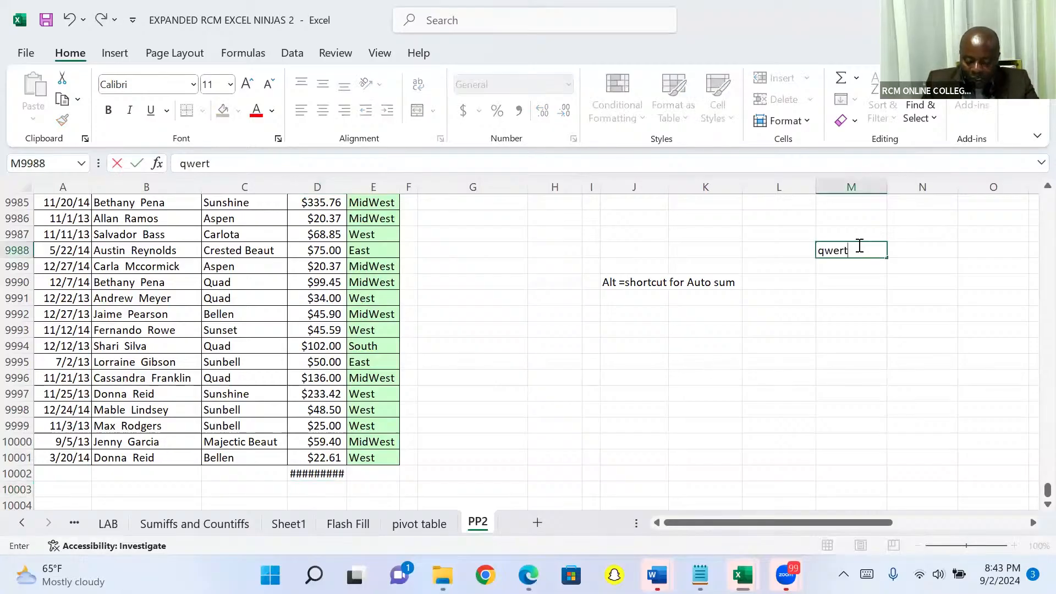
text(yuiiiigtrd)
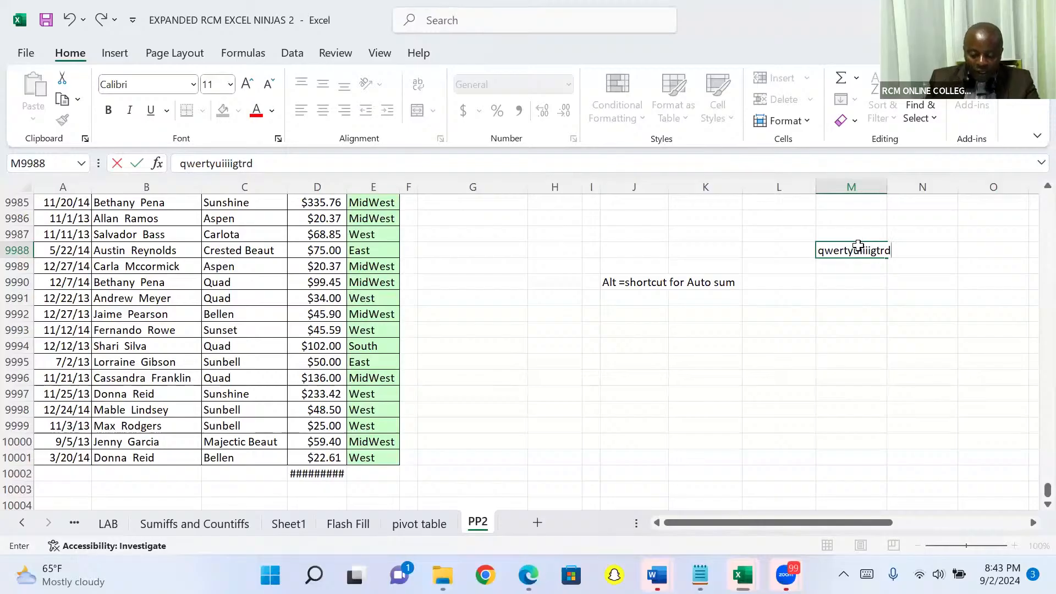
key(Tab)
text(q)
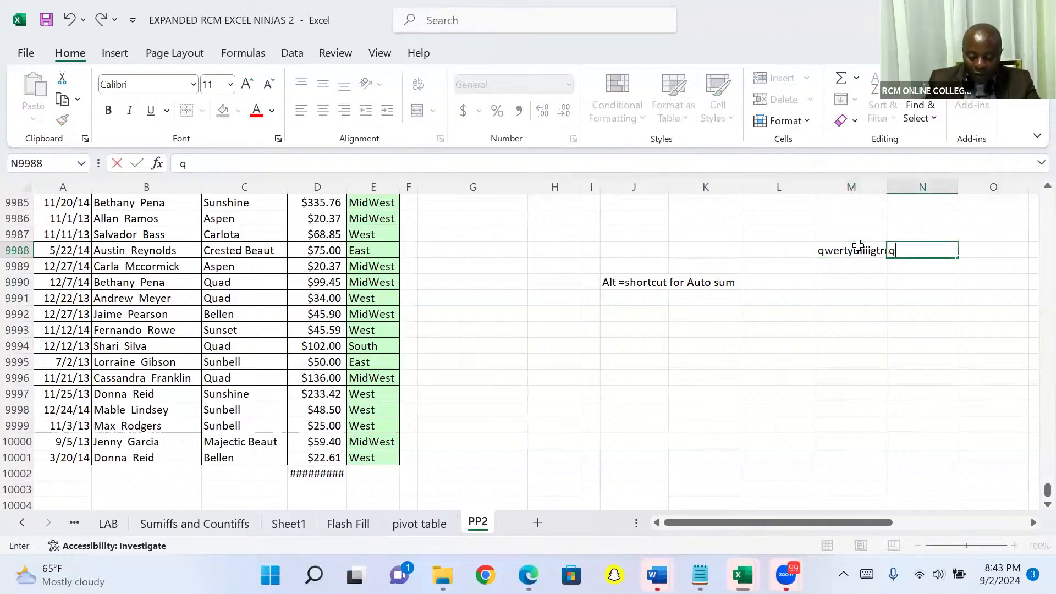
text(wertdres)
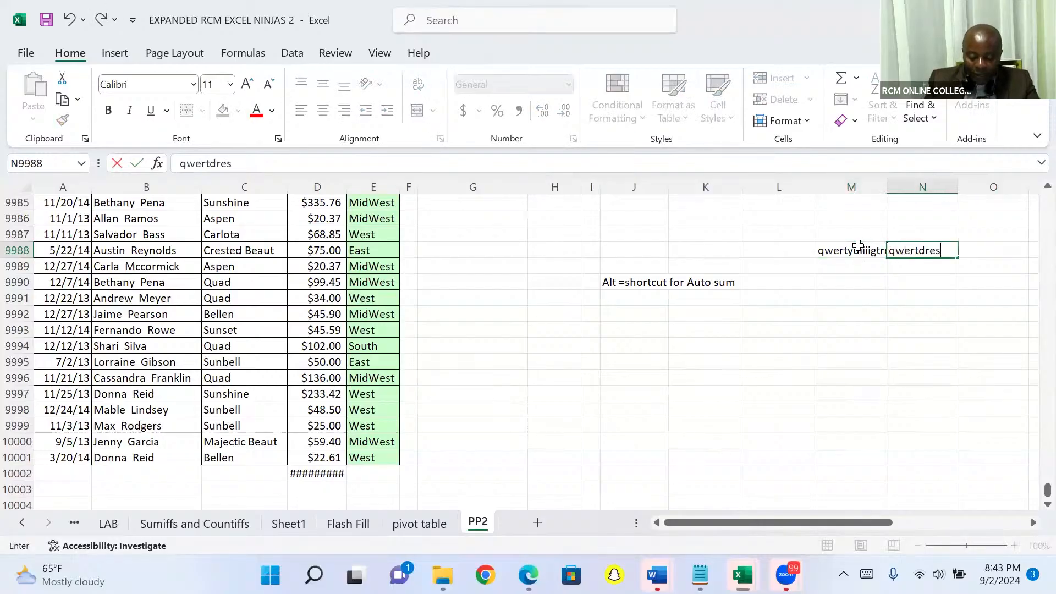
text(artttt)
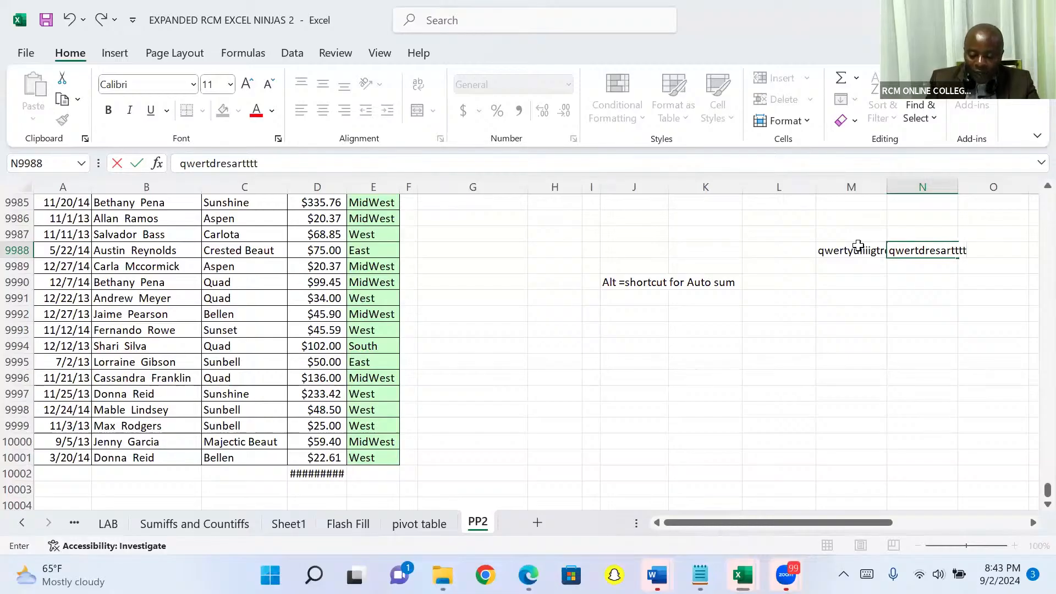
key(Tab)
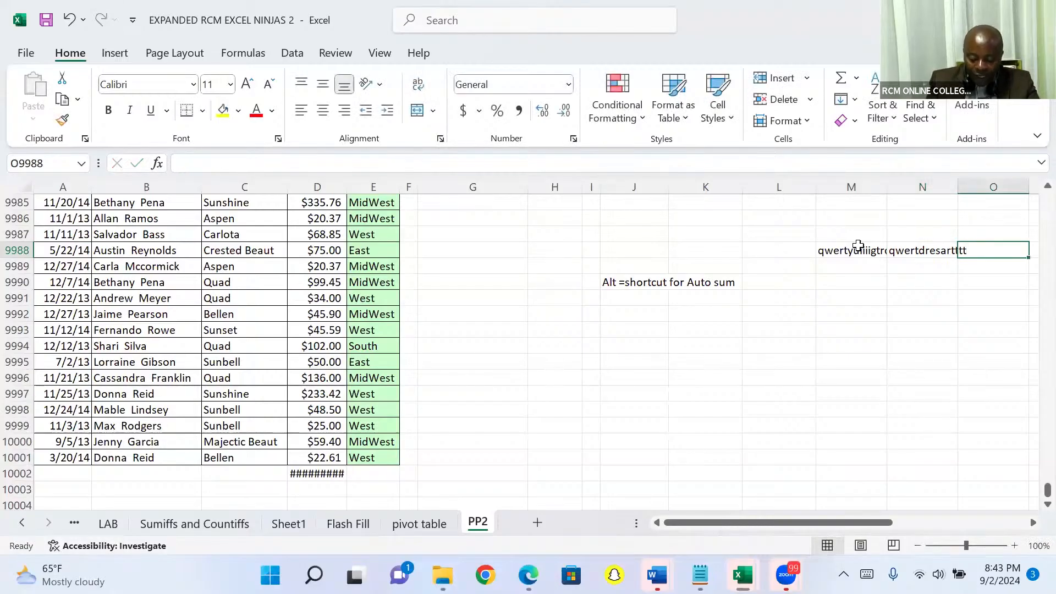
text(tryrew)
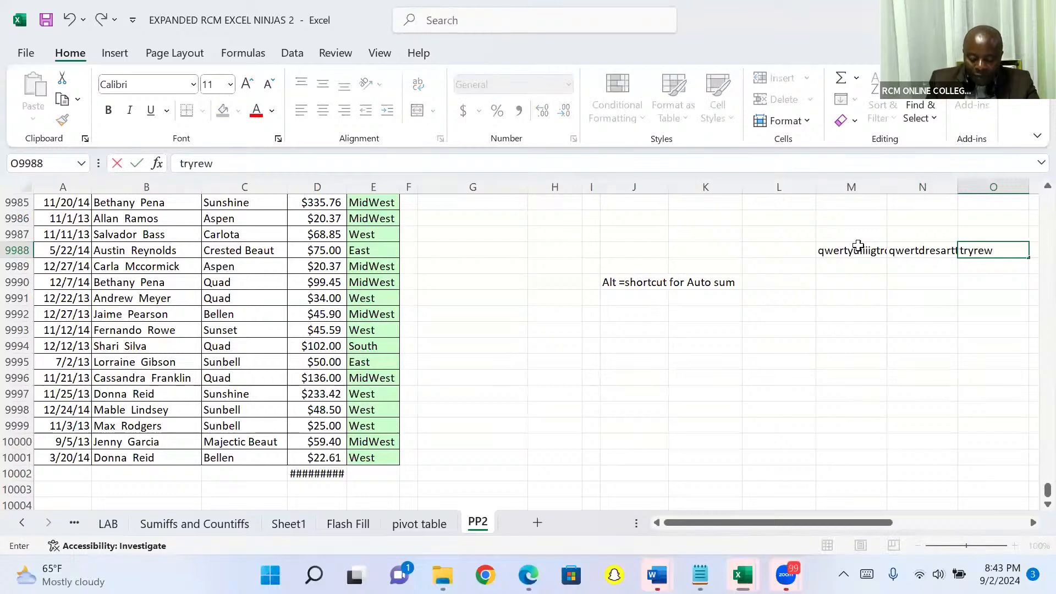
text(ryuuuiiihtrs)
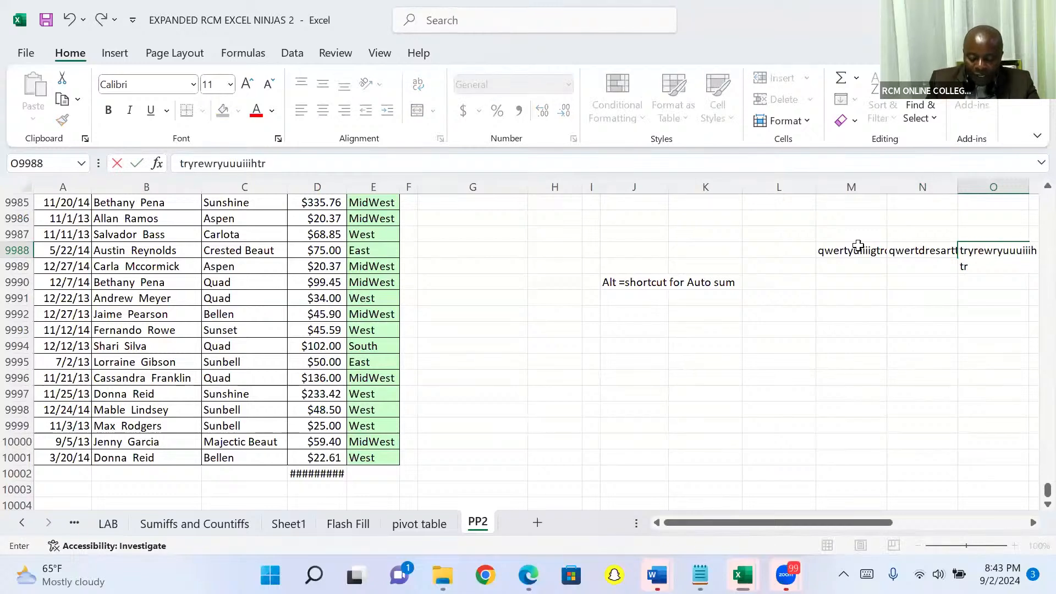
click(851, 266)
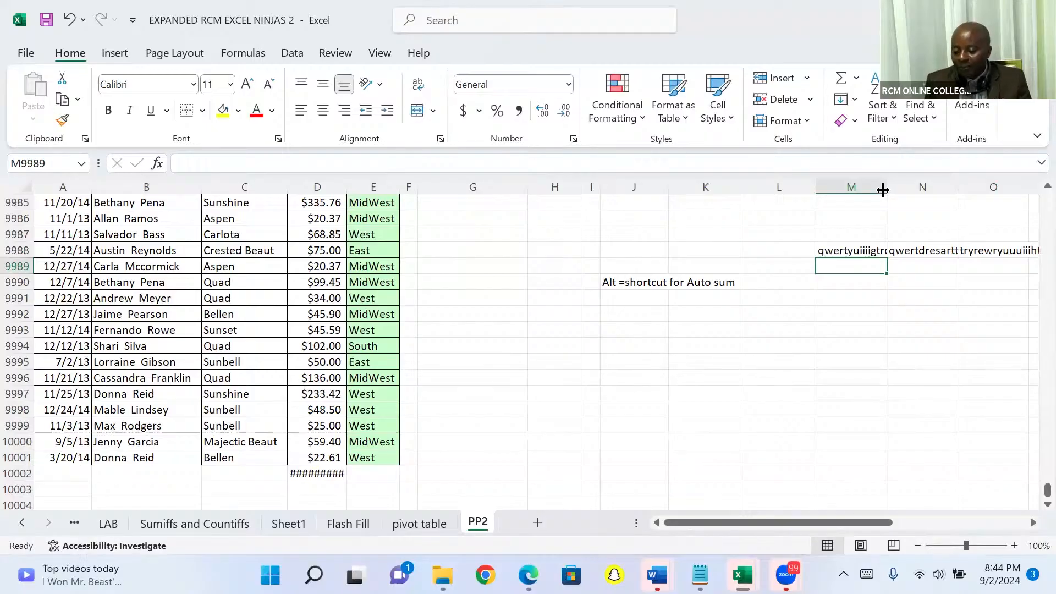
Widen column M by hand until its sample text fits and narrow the column again
drag(885, 187, 910, 183)
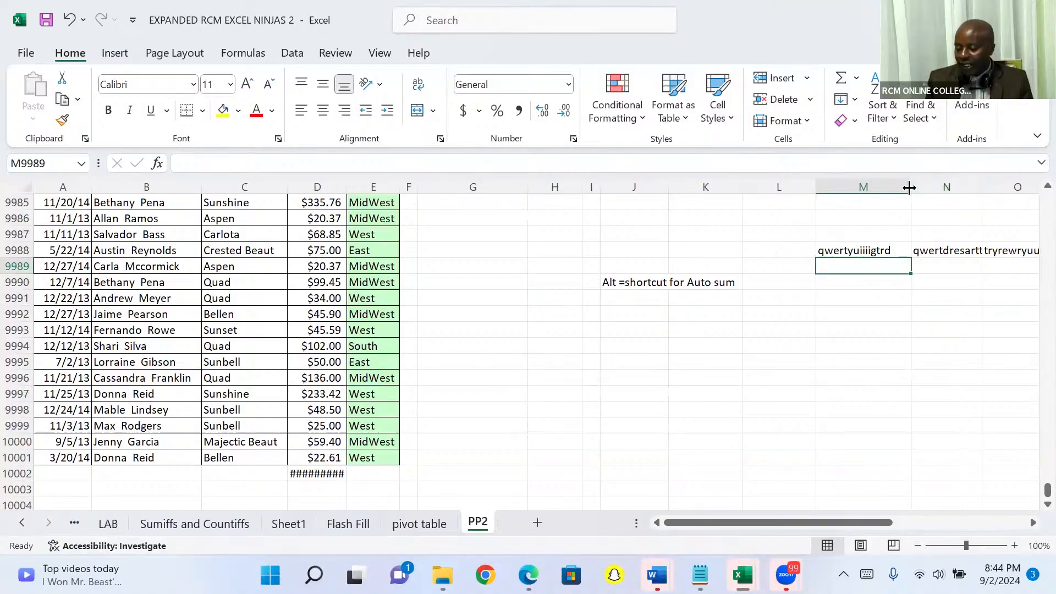
drag(909, 188, 873, 192)
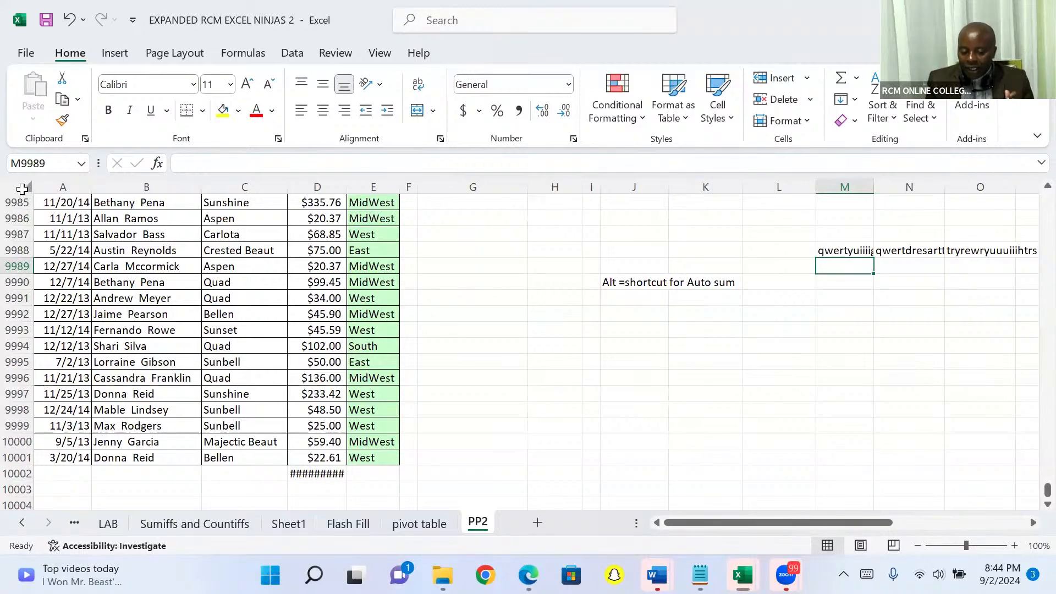
Try AutoFit on every column of the sheet, check the sample texts in row 9988, and restore the previous widths
click(25, 188)
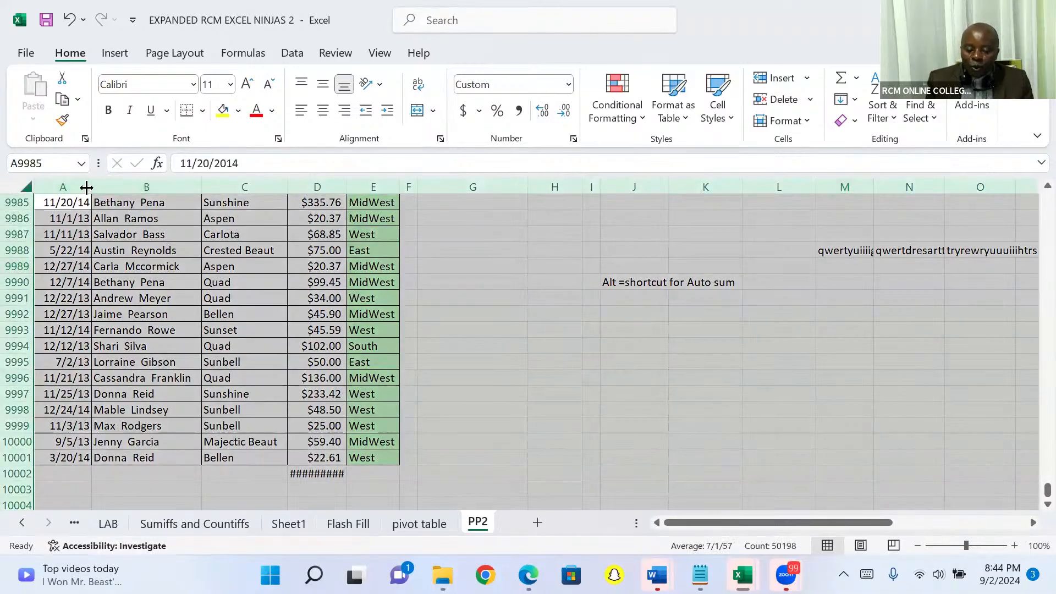
double_click(202, 186)
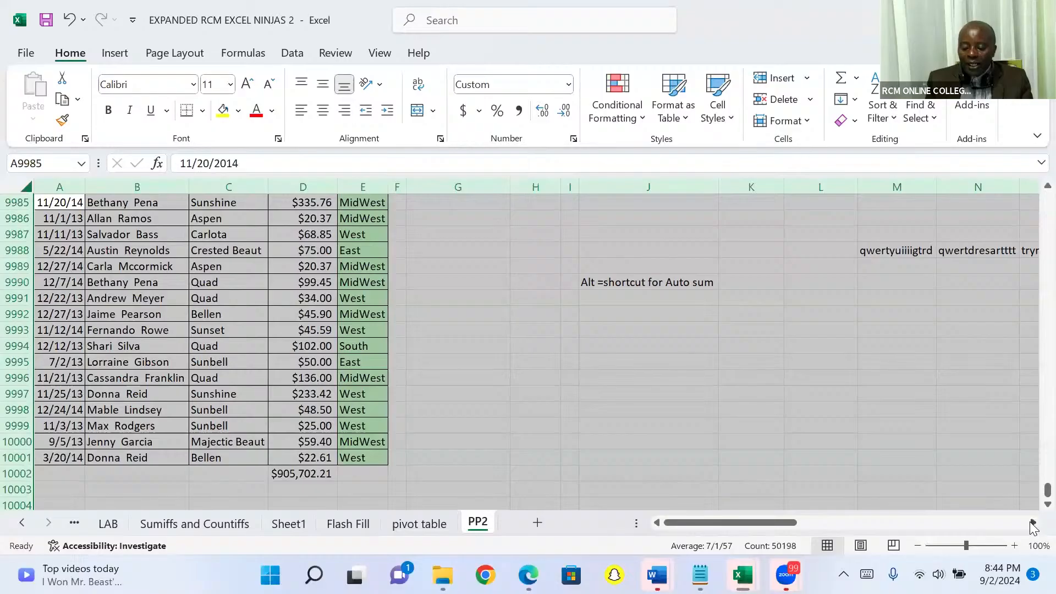
click(1033, 522)
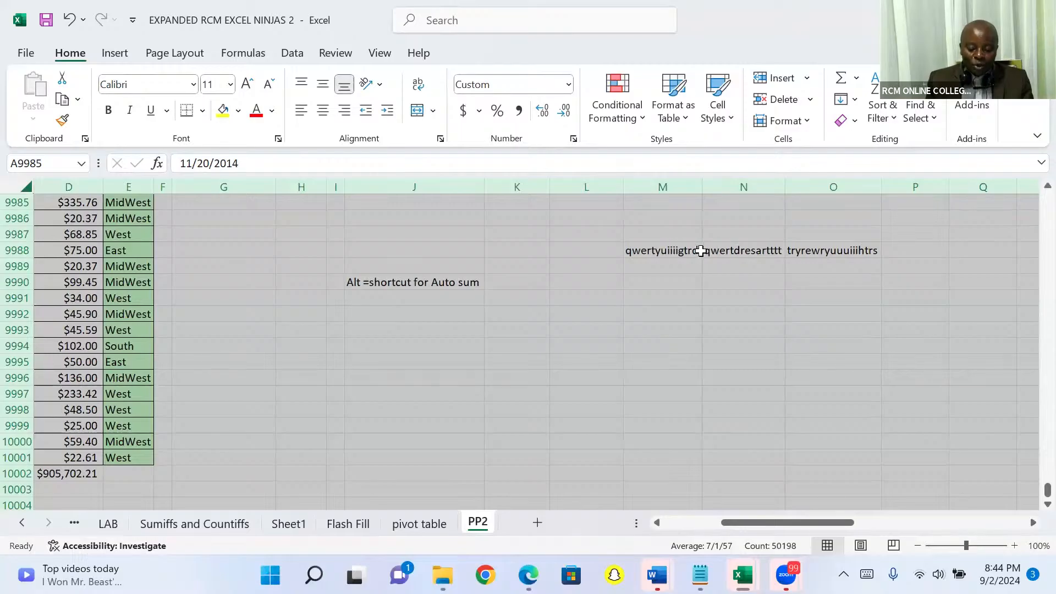
scroll(701, 251, left, 3)
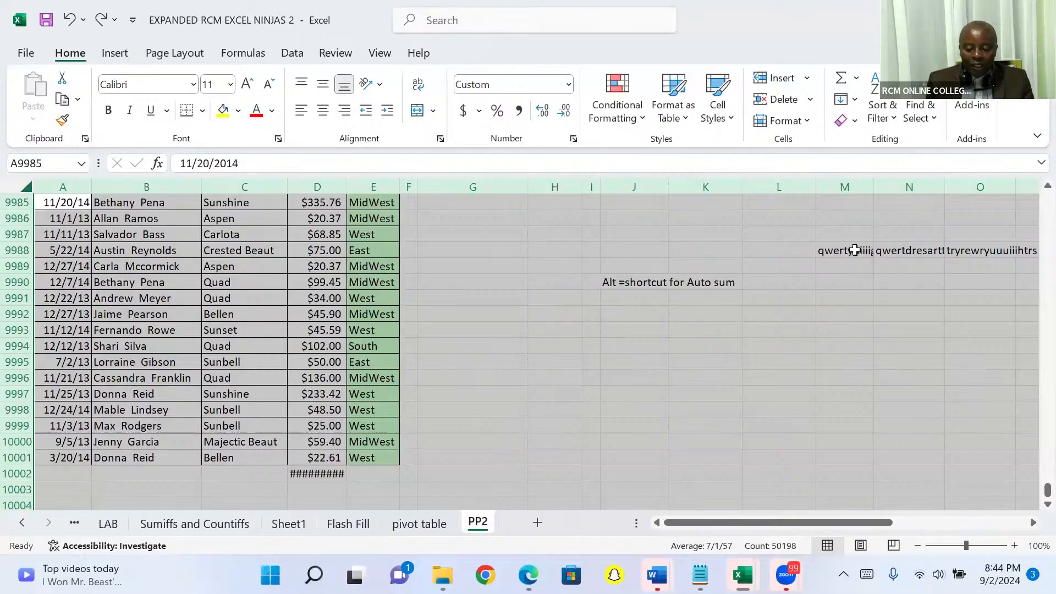
click(725, 302)
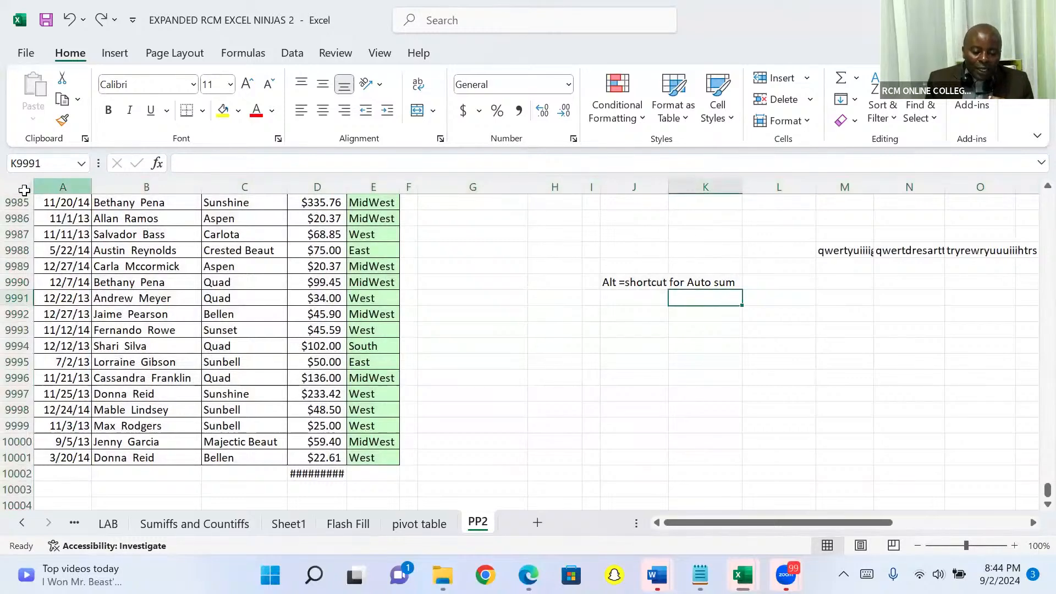
Select the whole sheet and AutoFit all column widths to their contents
click(25, 190)
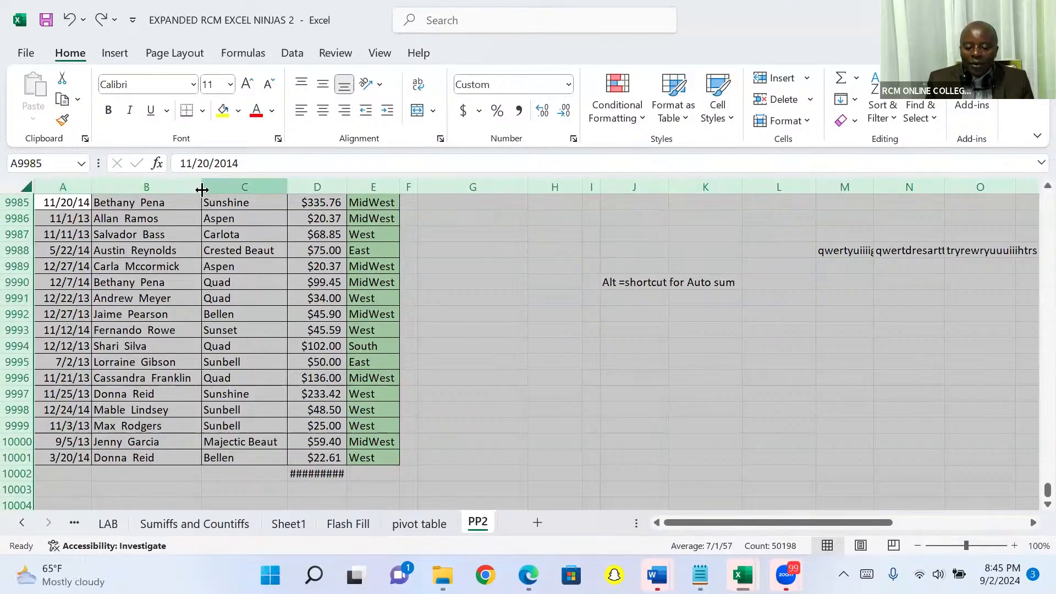
double_click(286, 184)
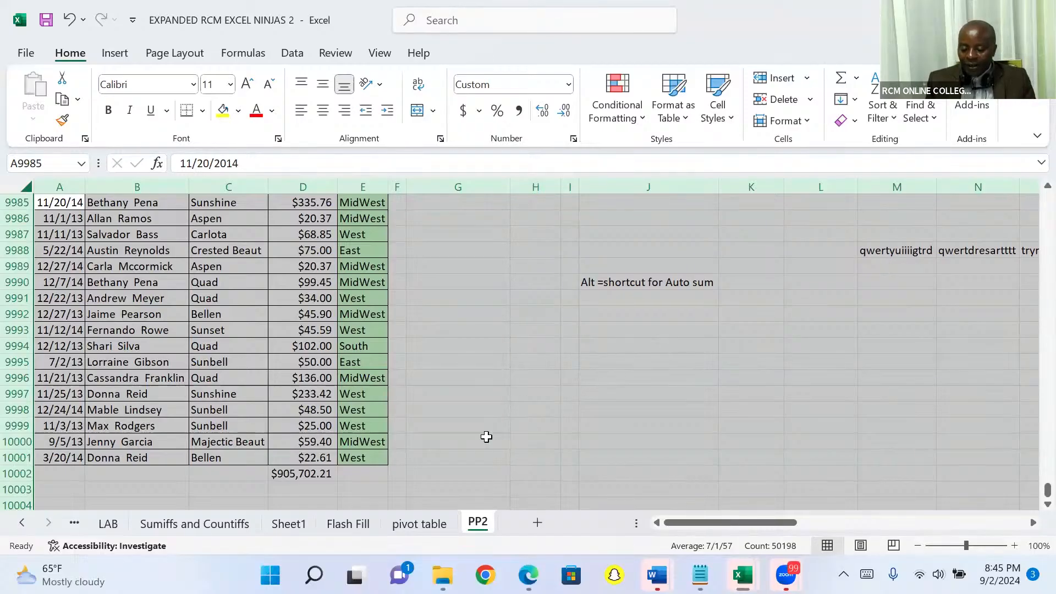
Start creating a table from the selected sheet
key(ctrl+t)
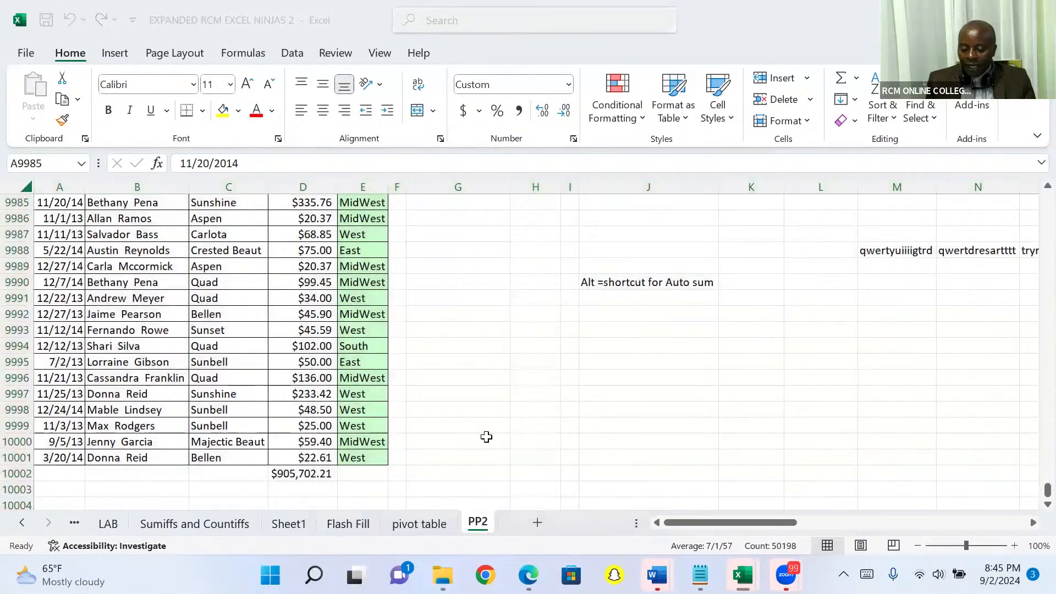
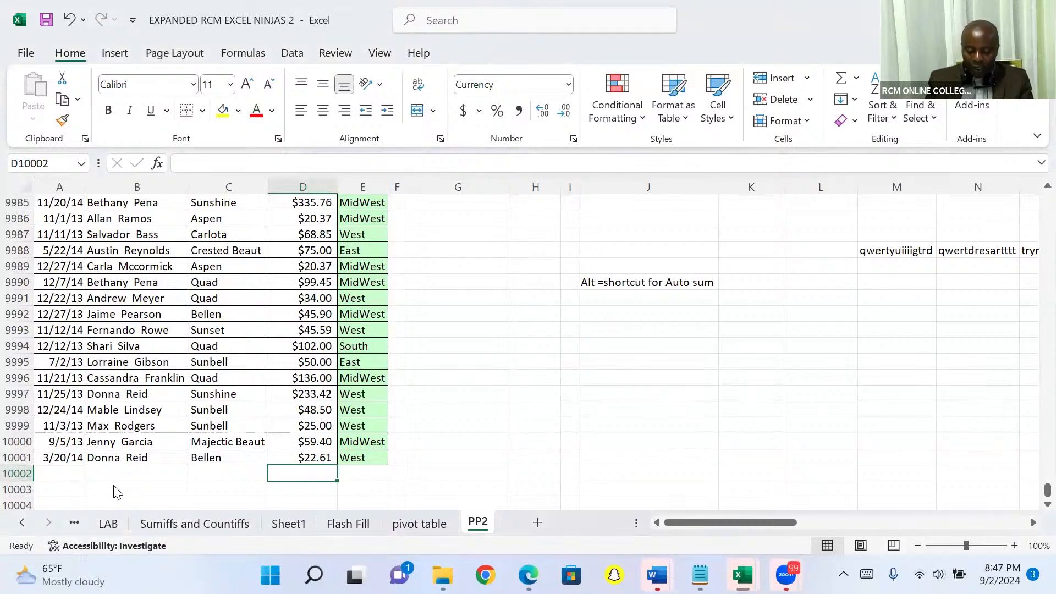
Total the Sales column in cell D10002 with AutoSum and clear that total again
key(alt+equal)
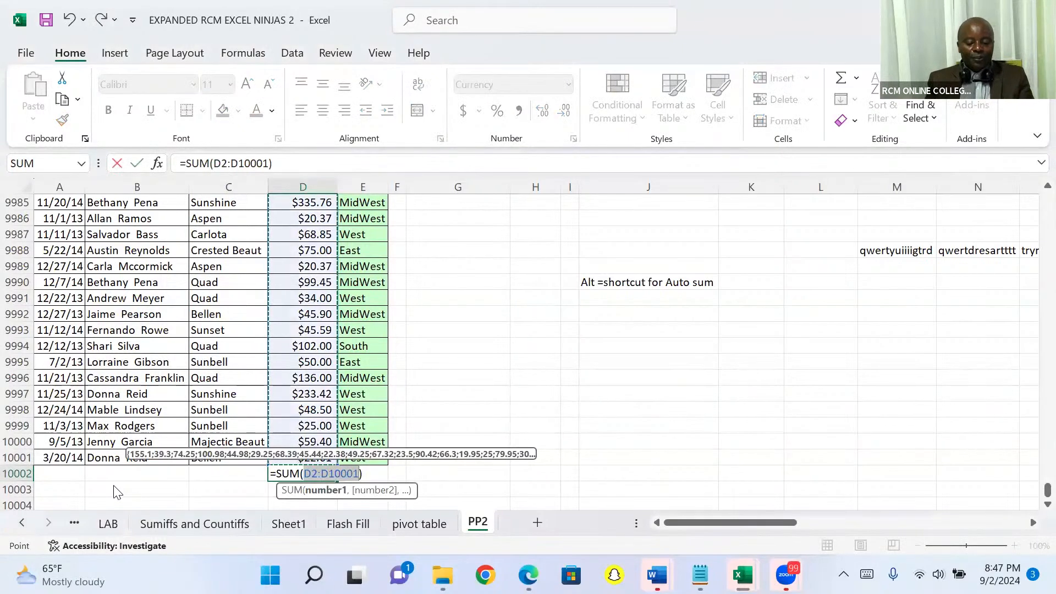
key(Return)
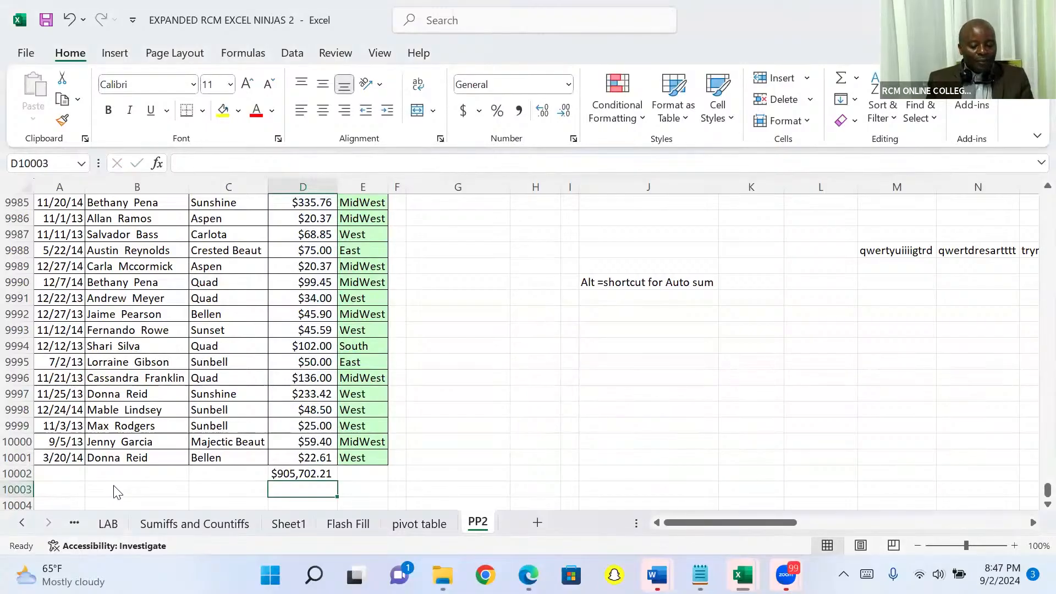
key(Up)
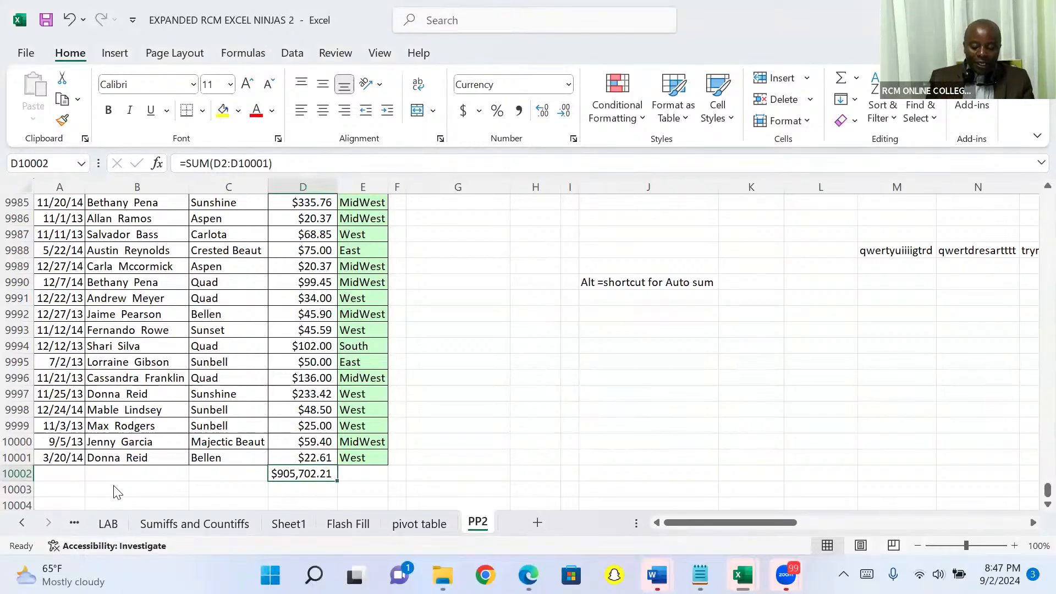
key(Delete)
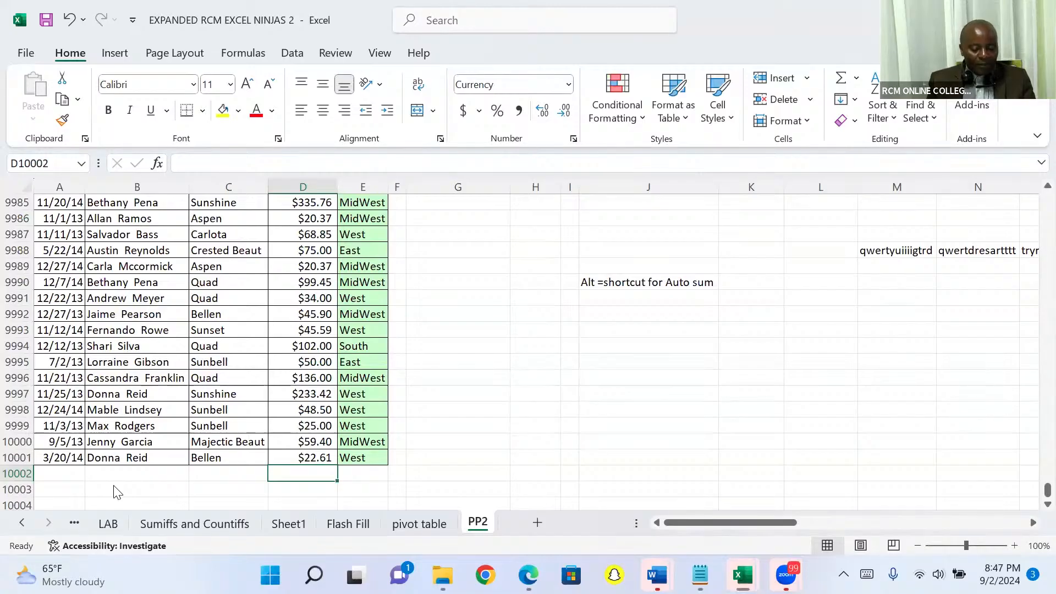
Create a PivotTable on a new worksheet from the sales data in A1:E10001 of sheet PP2
key(Up)
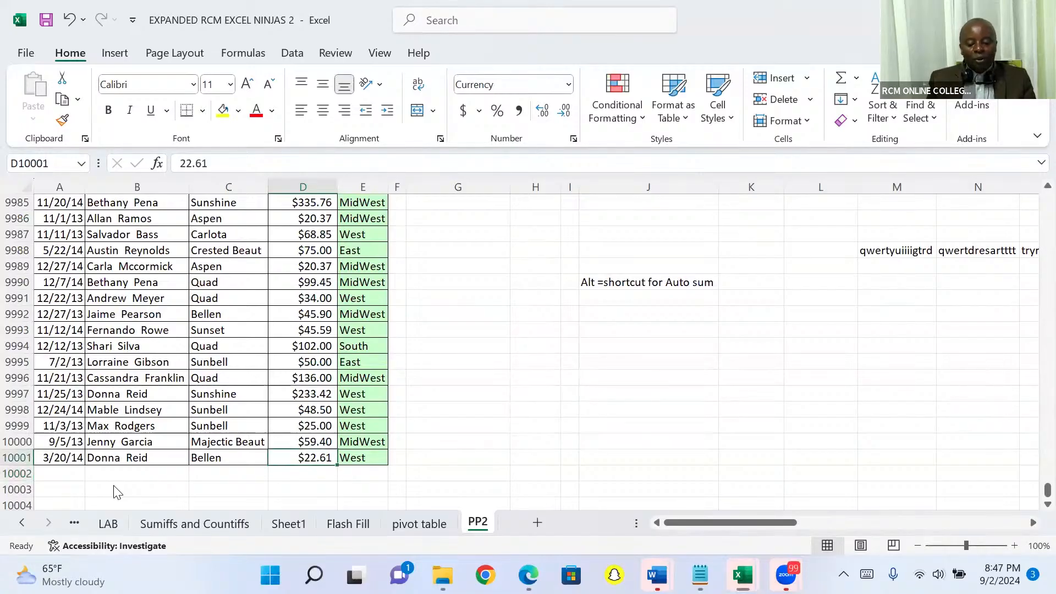
key(ctrl+Up)
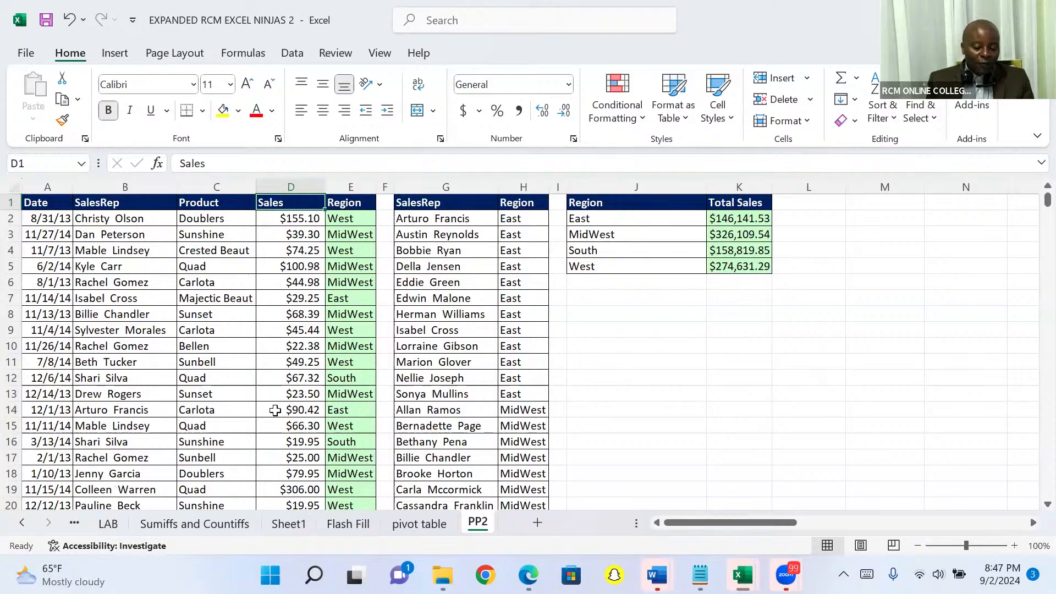
click(201, 315)
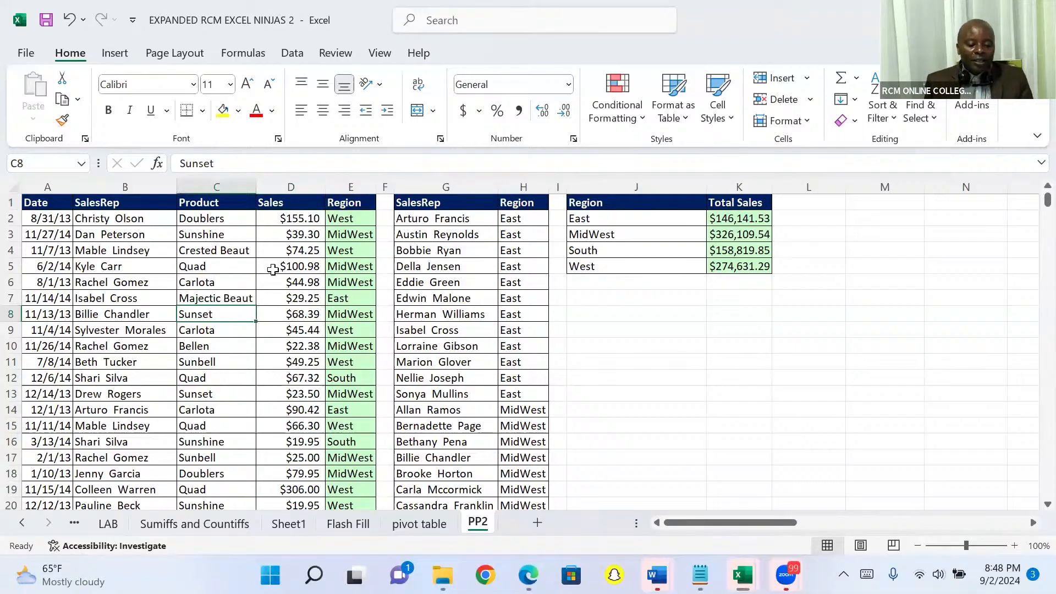
click(300, 250)
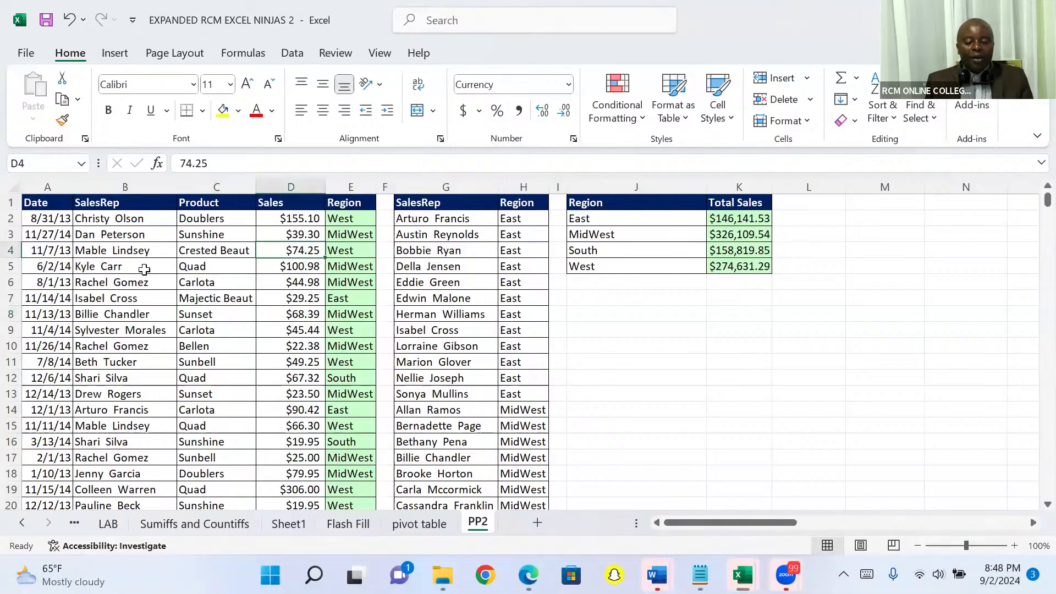
click(113, 251)
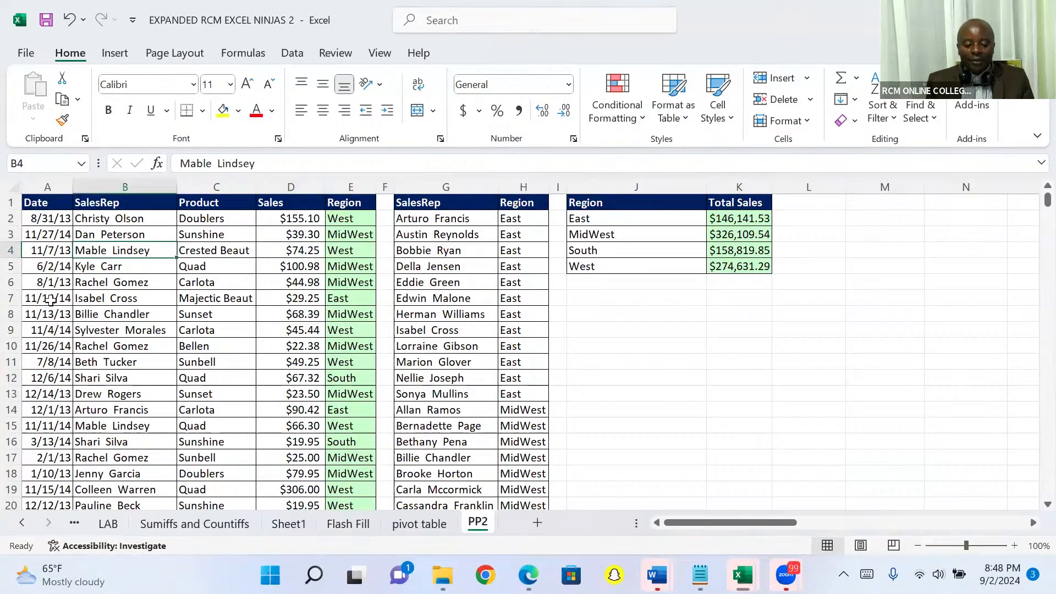
click(50, 300)
click(118, 305)
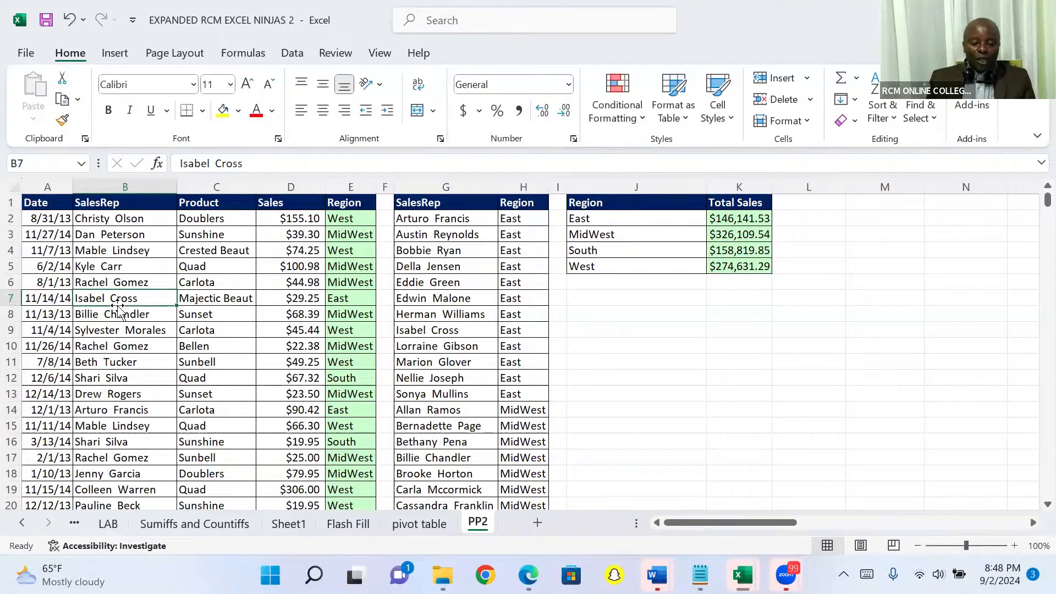
click(113, 52)
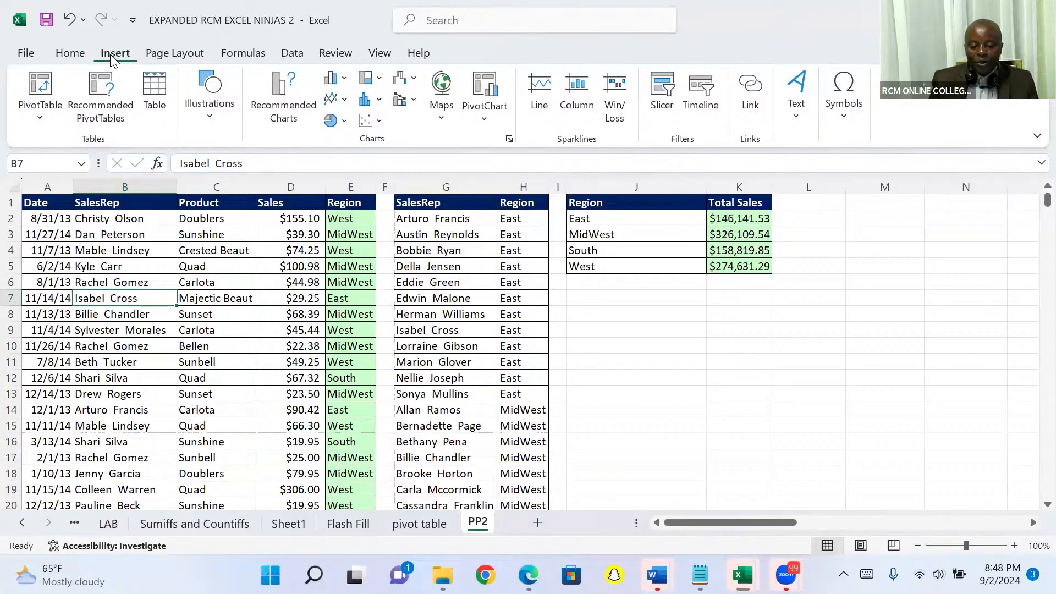
click(42, 84)
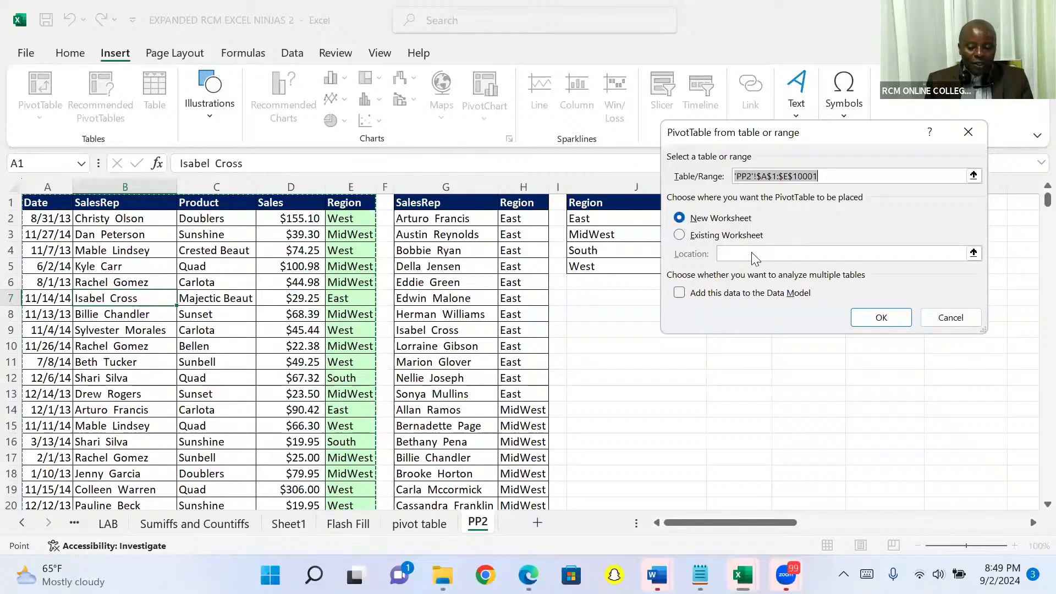
click(865, 316)
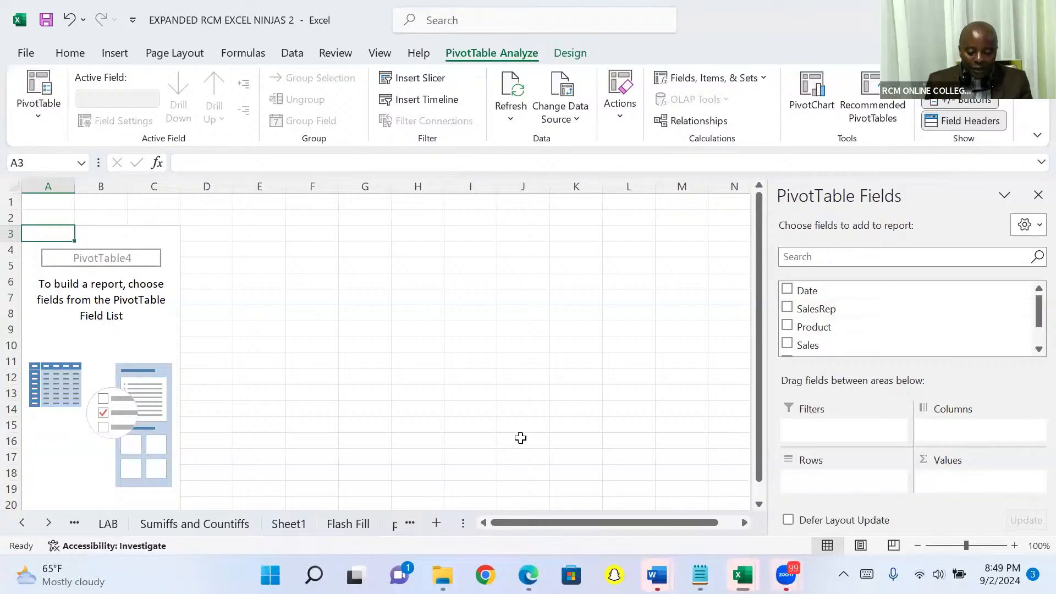
Summarize the PivotTable with Sales as the summed value and Region as the row field
key(alt+Tab)
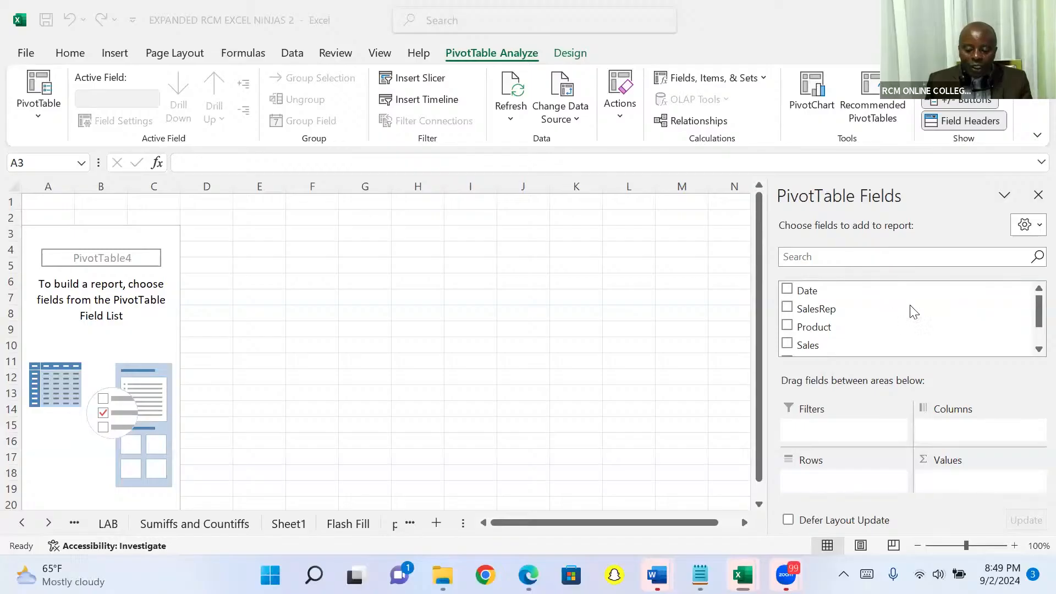
click(1034, 349)
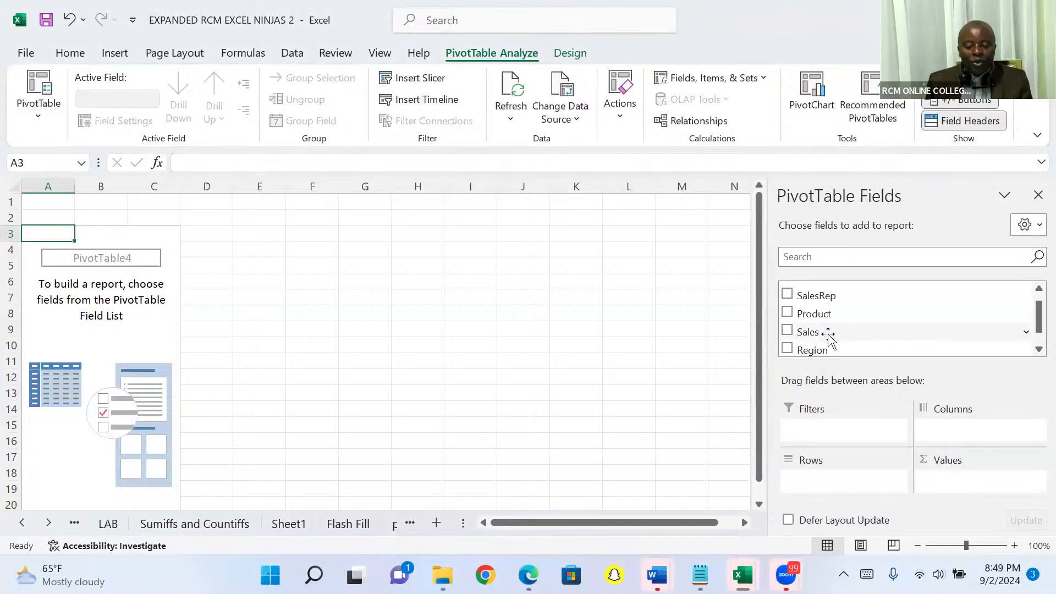
mouse_move(826, 336)
mouse_down()
mouse_move(870, 347)
mouse_move(962, 500)
mouse_move(944, 483)
mouse_up()
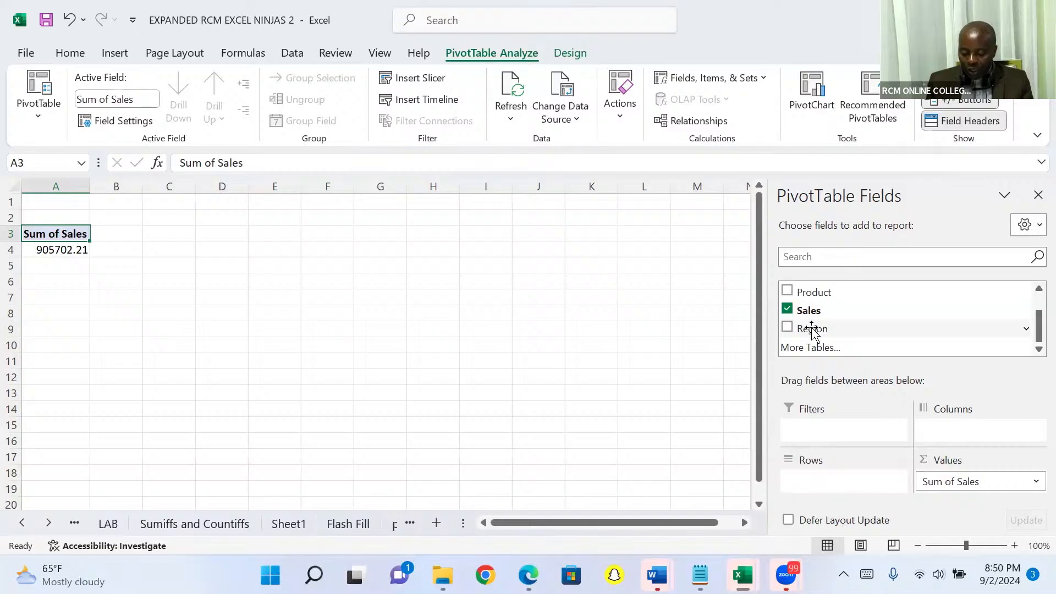
drag(812, 330, 814, 449)
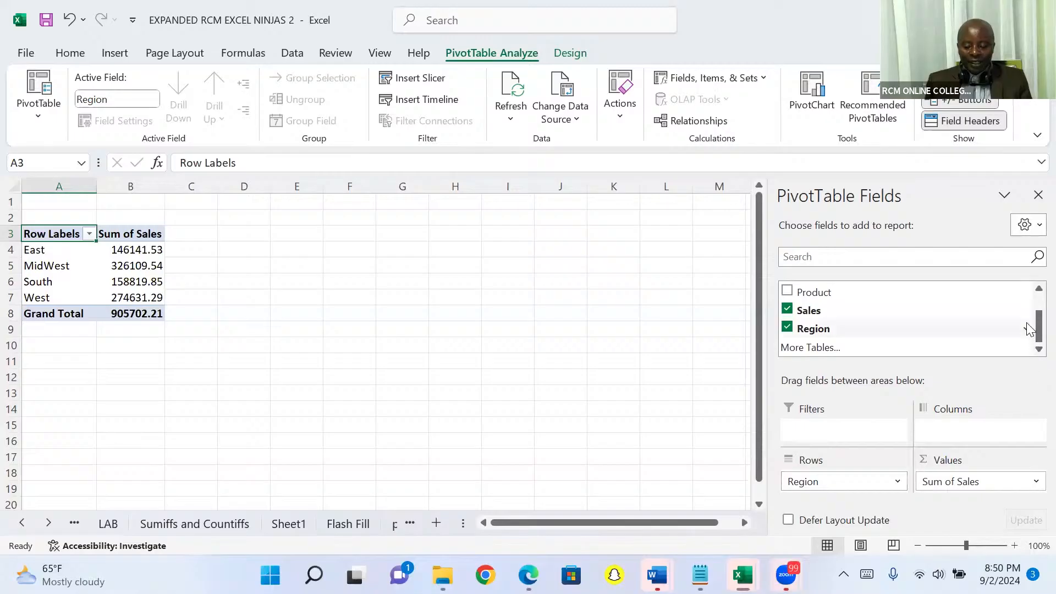
scroll(1033, 292, up, 2)
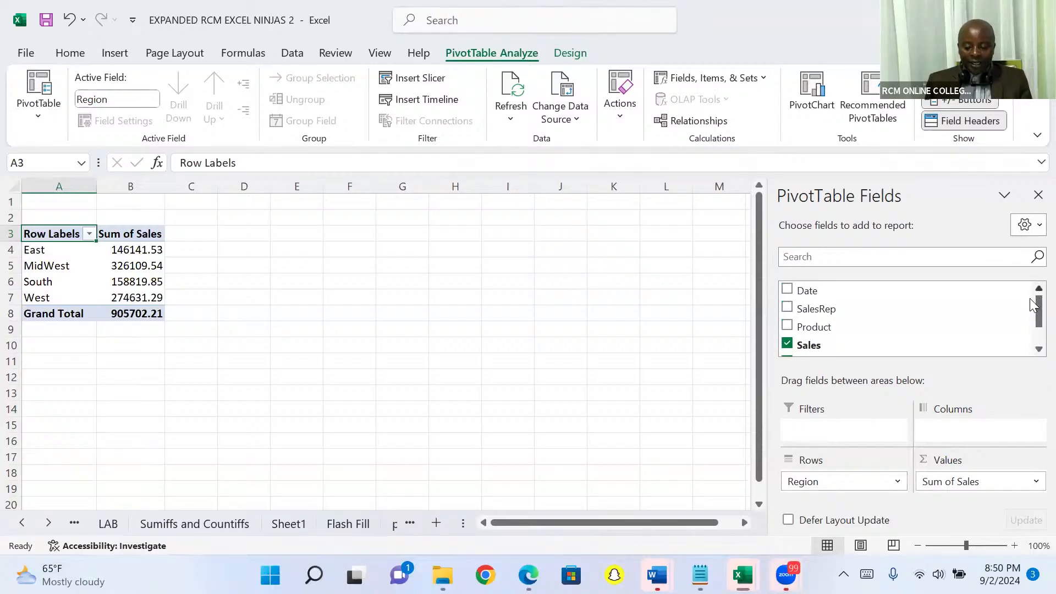
scroll(1034, 353, down, 2)
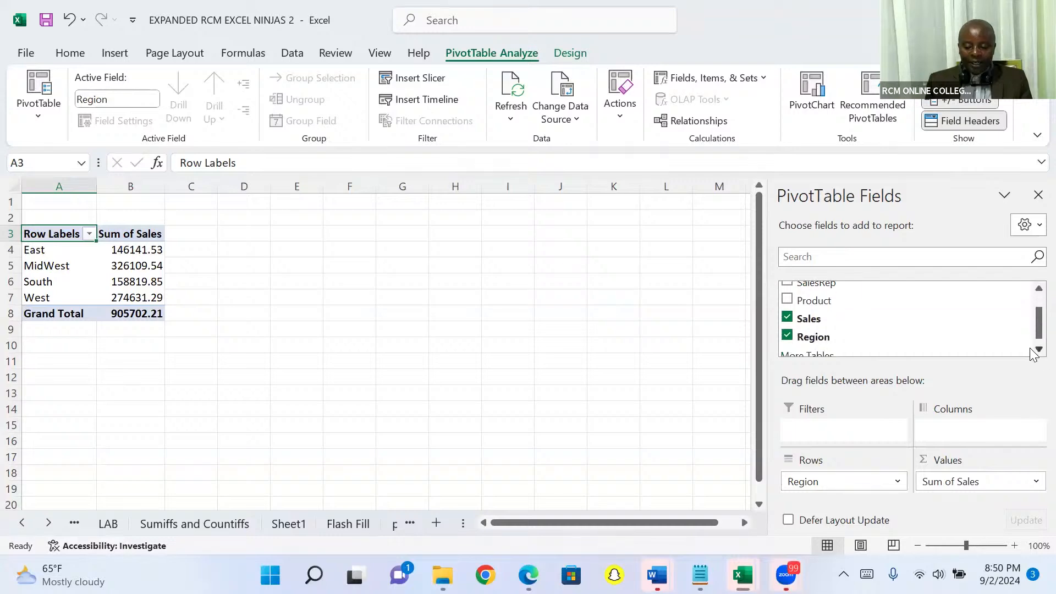
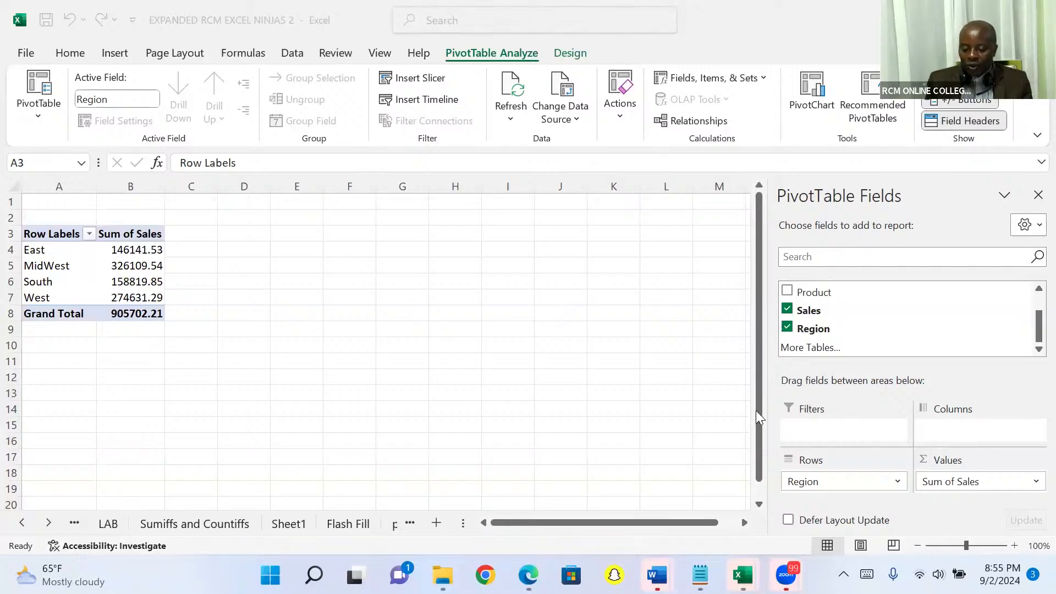
Delete the PivotTable worksheet Sheet2 from the workbook
click(638, 369)
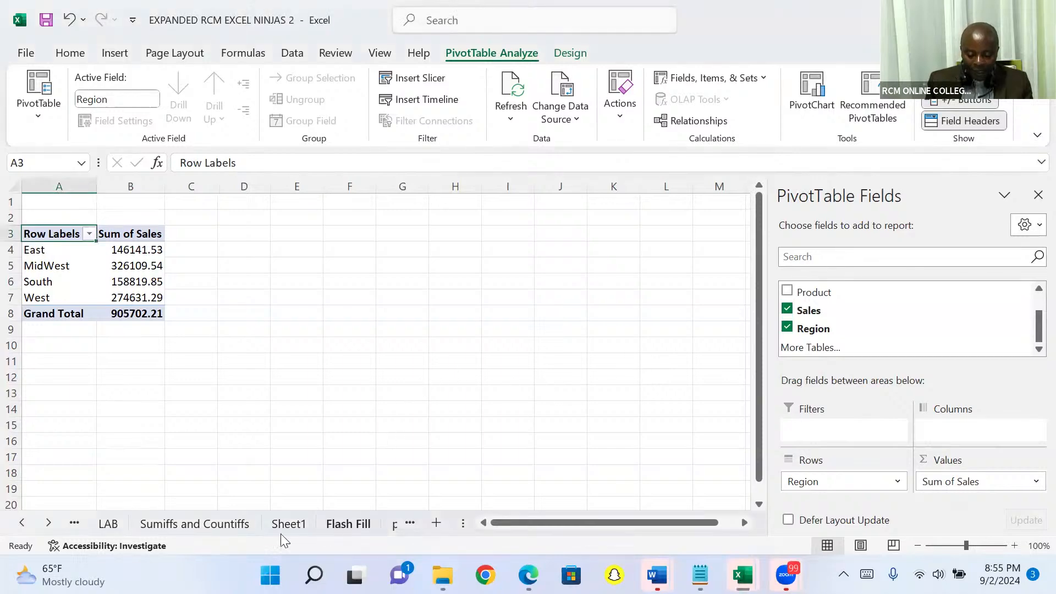
click(50, 523)
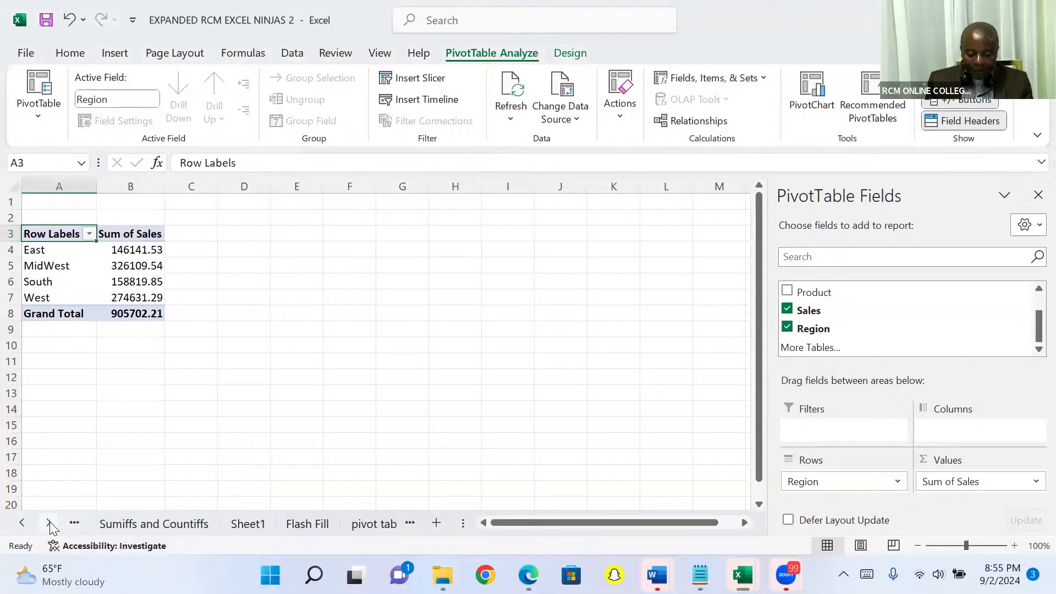
click(49, 523)
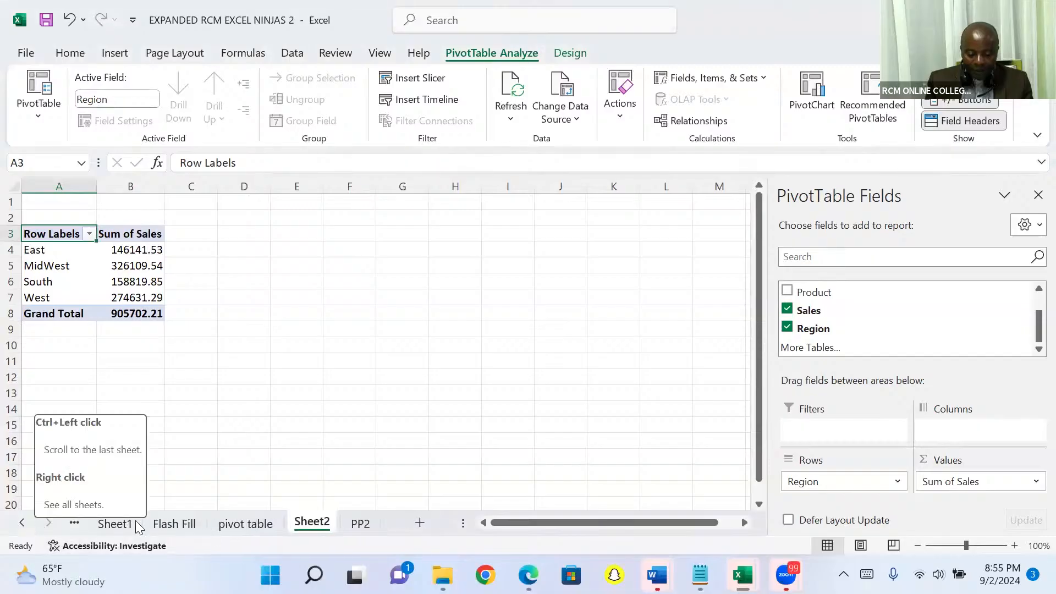
right_click(309, 525)
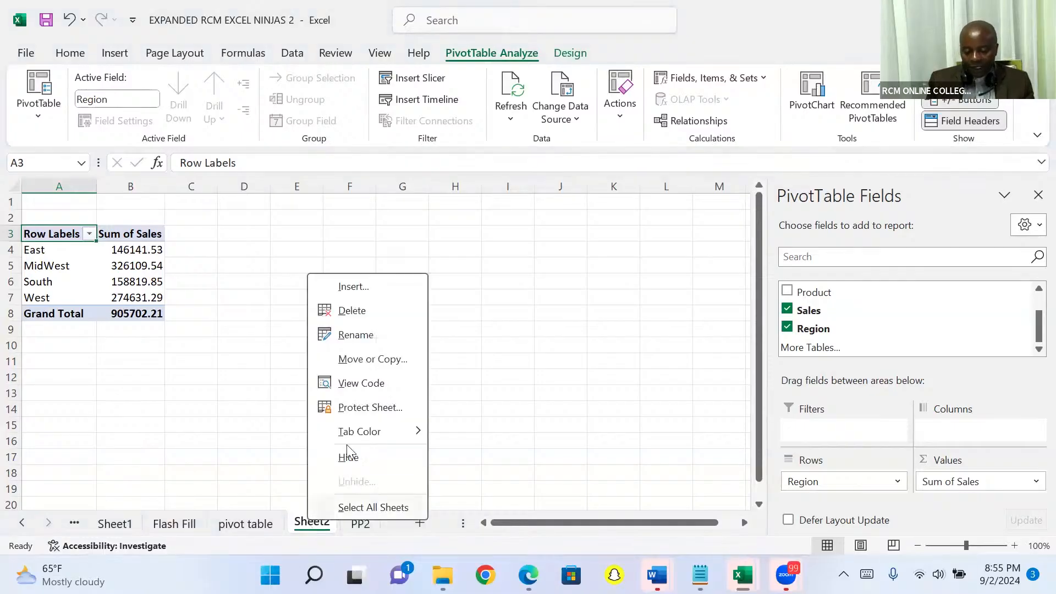
click(372, 318)
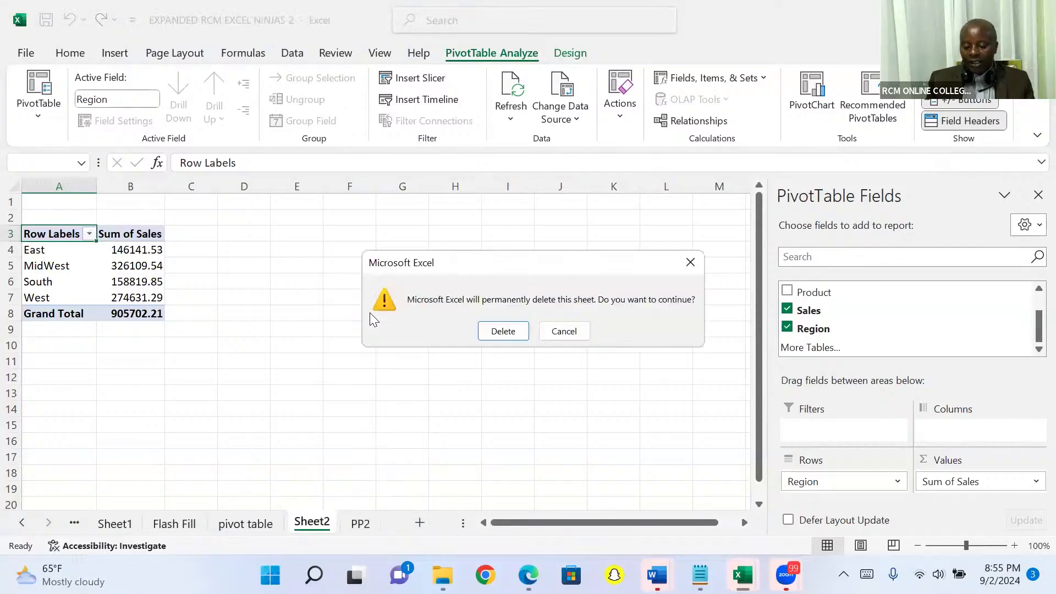
click(502, 332)
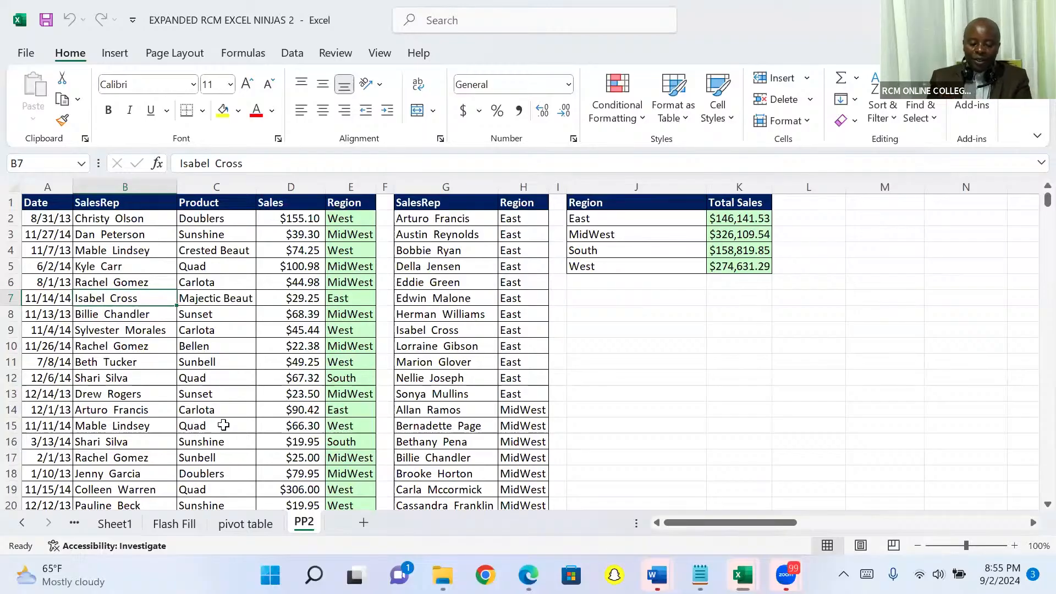
Create a PivotTable on a new worksheet from A1:E10001 of sheet PP2, summing Sales with Region as the row field
click(199, 396)
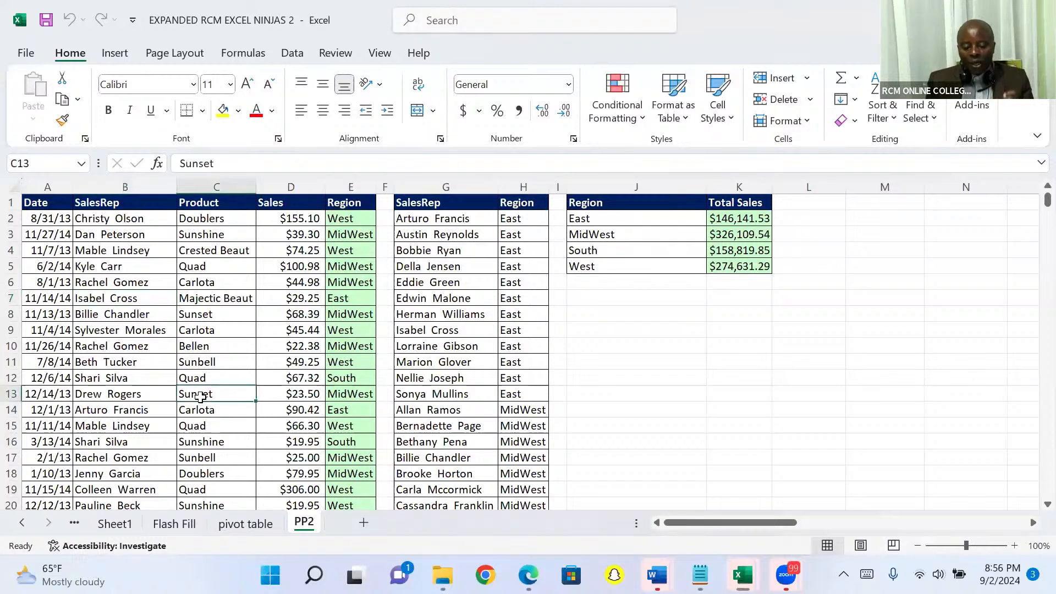
click(114, 55)
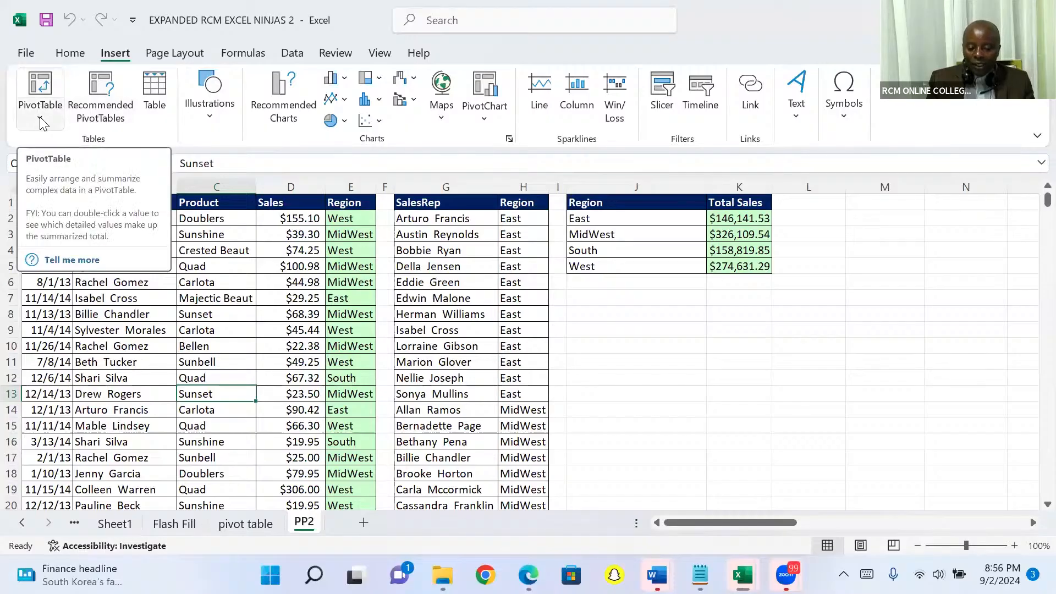
click(40, 85)
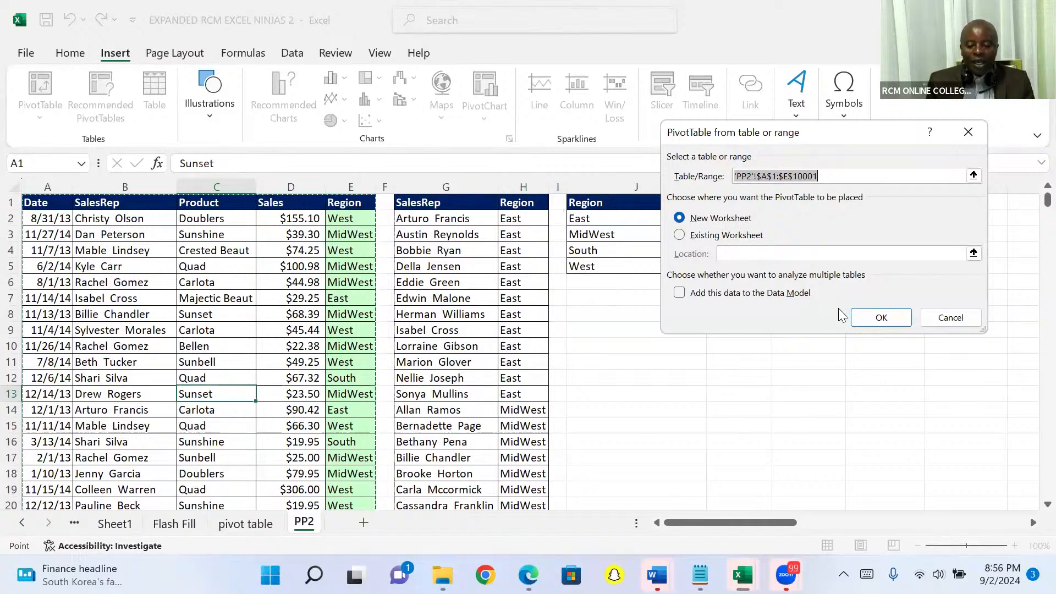
click(869, 317)
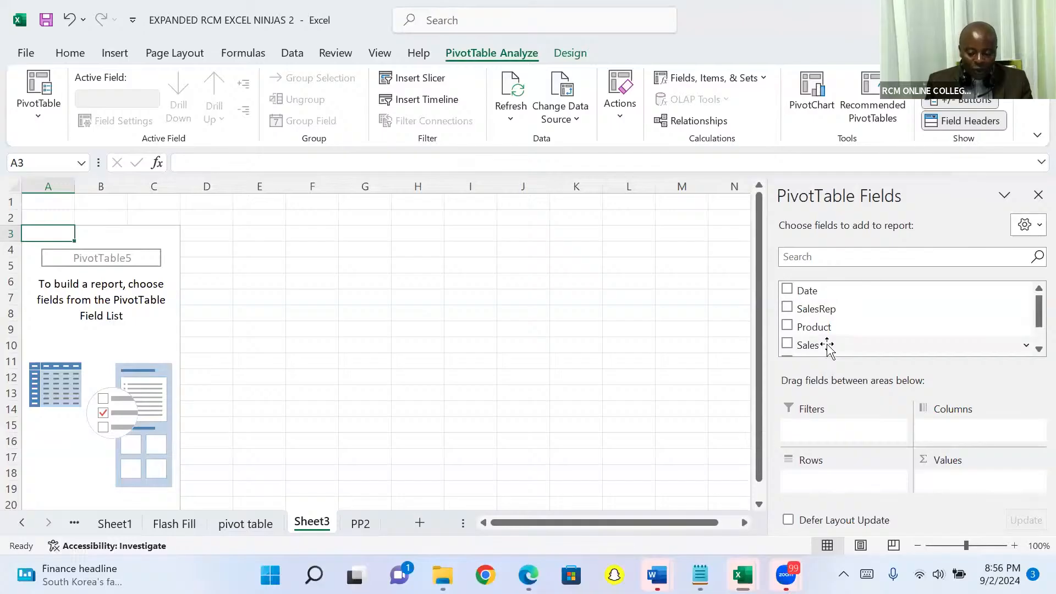
drag(827, 346, 946, 490)
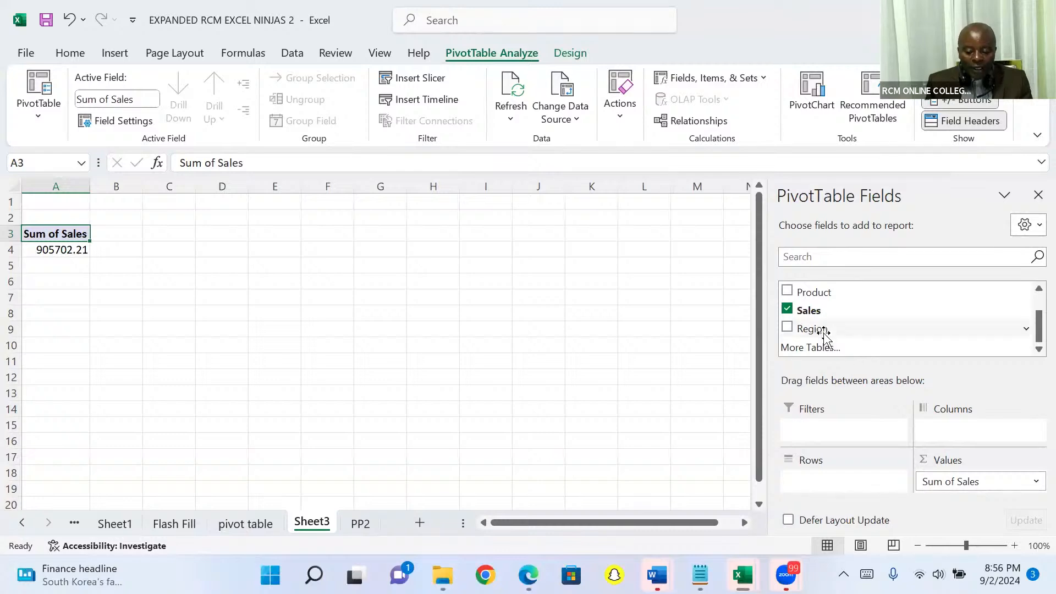
drag(823, 330, 819, 441)
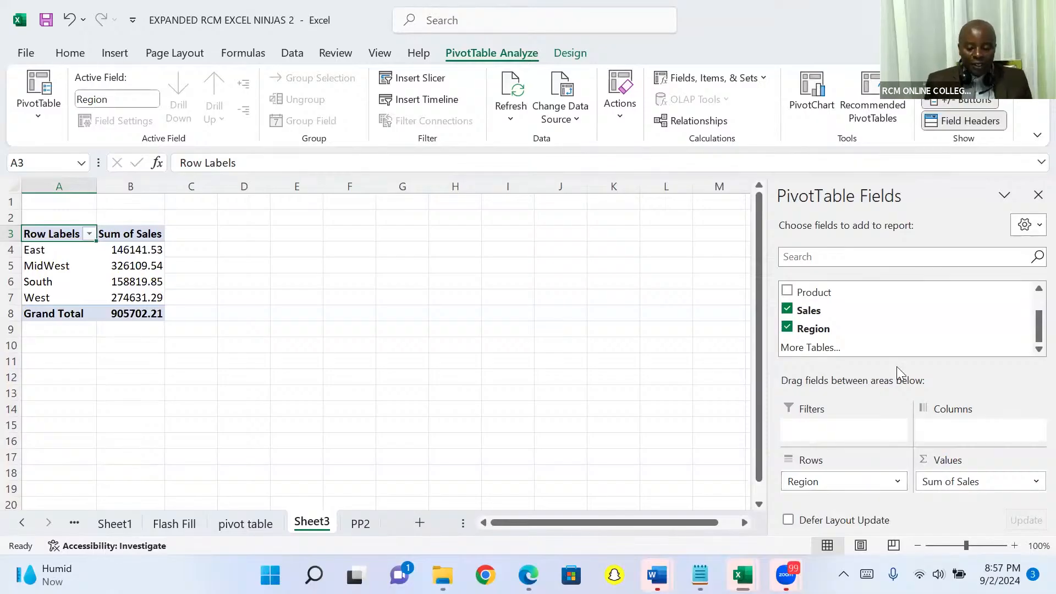
Insert a clustered column PivotChart of the sales by region and place it over columns E to K, starting at row 1
click(814, 89)
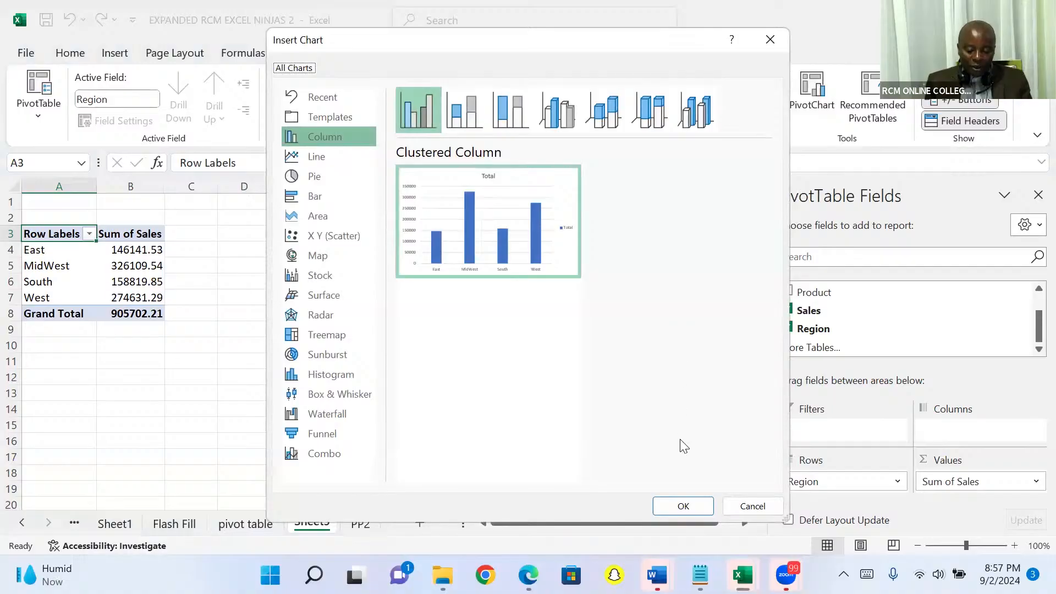
key(Return)
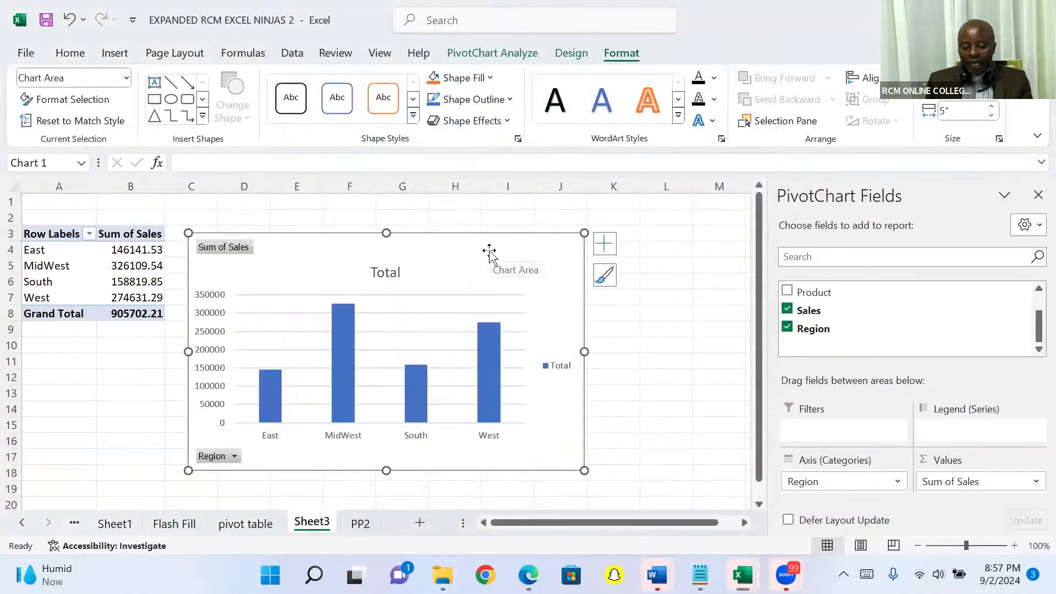
drag(496, 244, 564, 224)
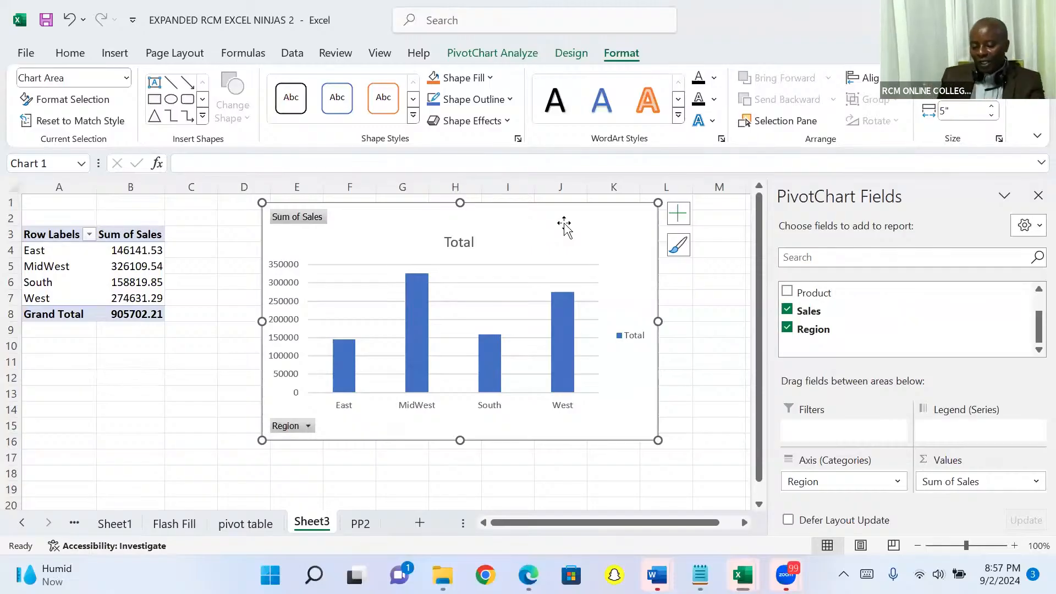
Filter the PivotChart's Region field to only East
click(309, 427)
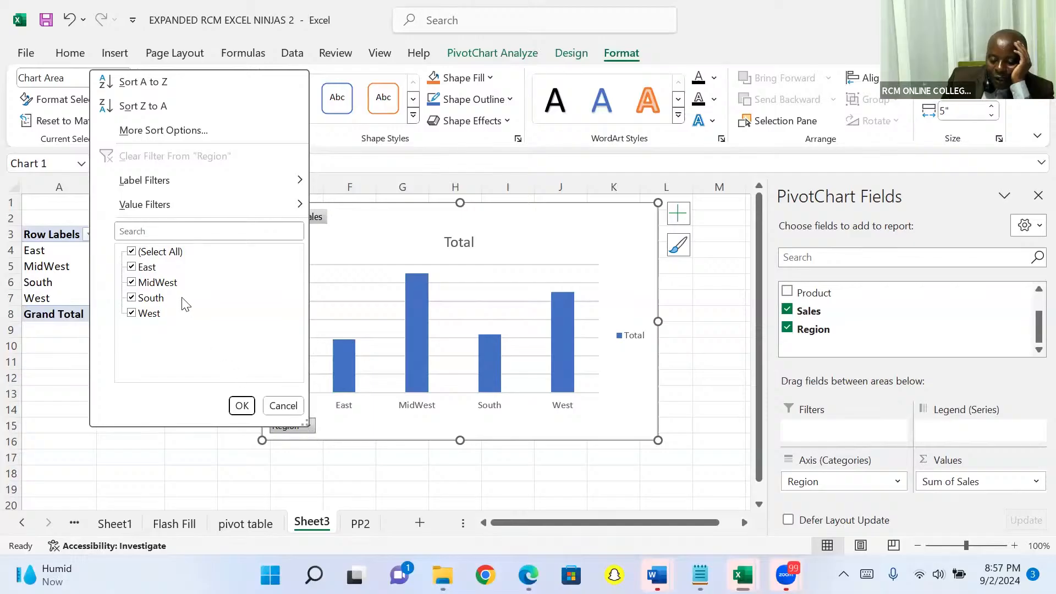
click(132, 253)
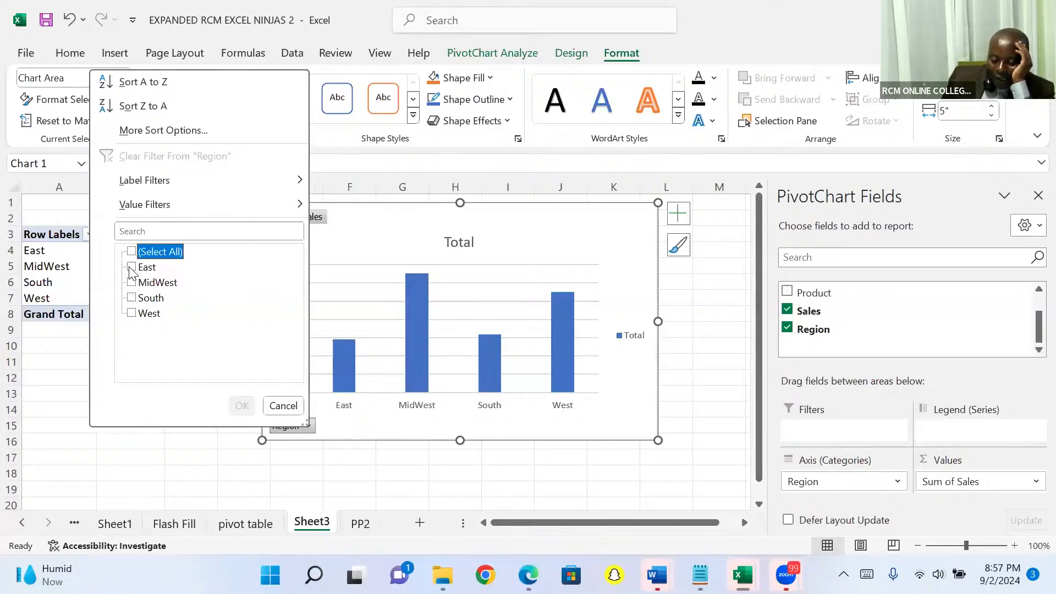
click(131, 267)
click(241, 406)
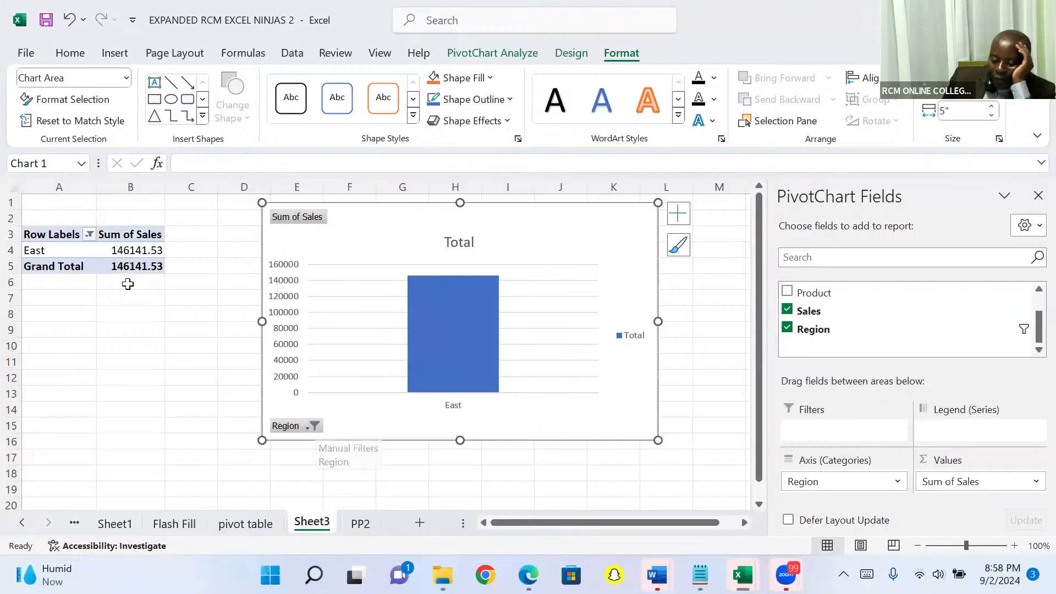
Add South to the PivotChart's Region filter alongside East
click(312, 427)
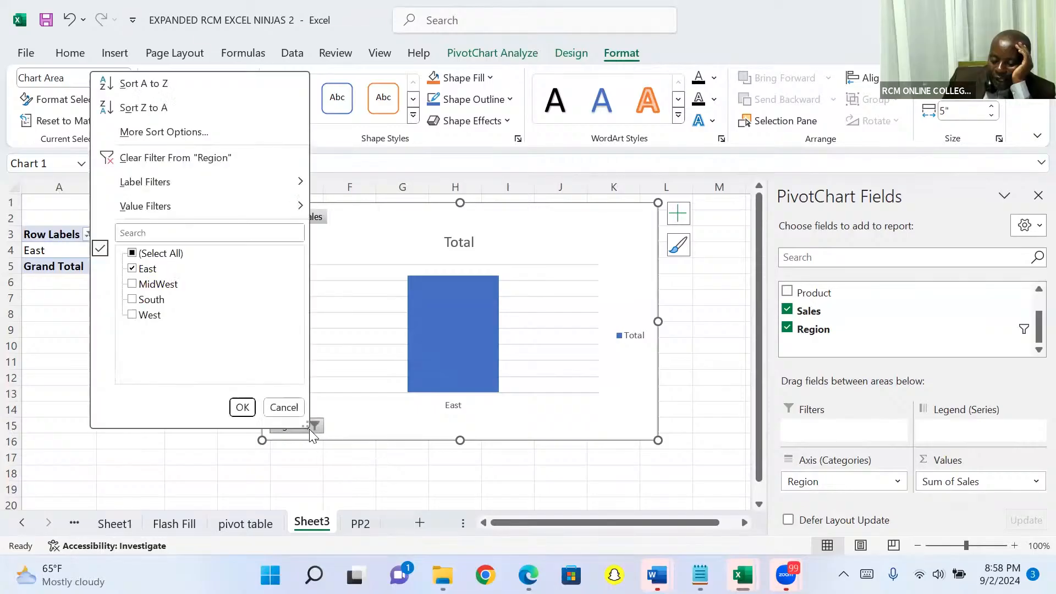
click(132, 299)
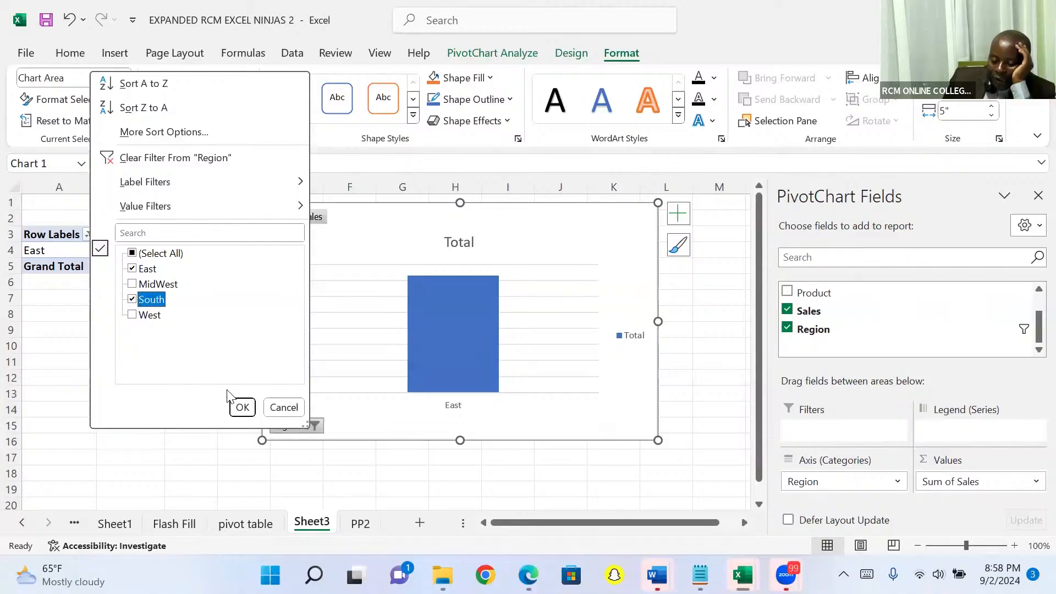
click(240, 407)
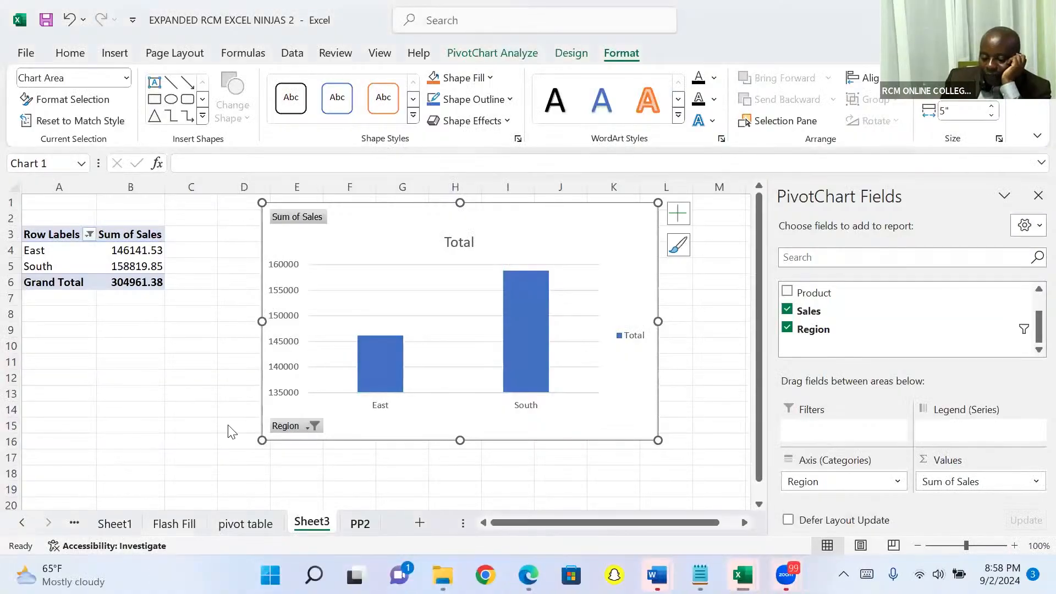
Total the Sales column in cell D10002 of sheet PP2 with AutoSum and delete that total again
key(ctrl+Page_Down)
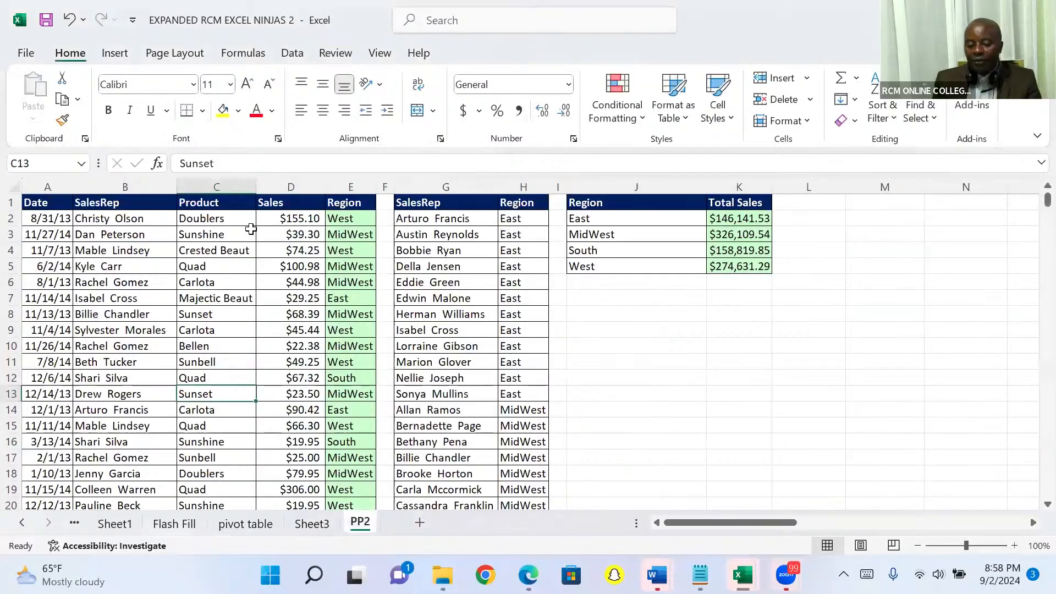
click(223, 216)
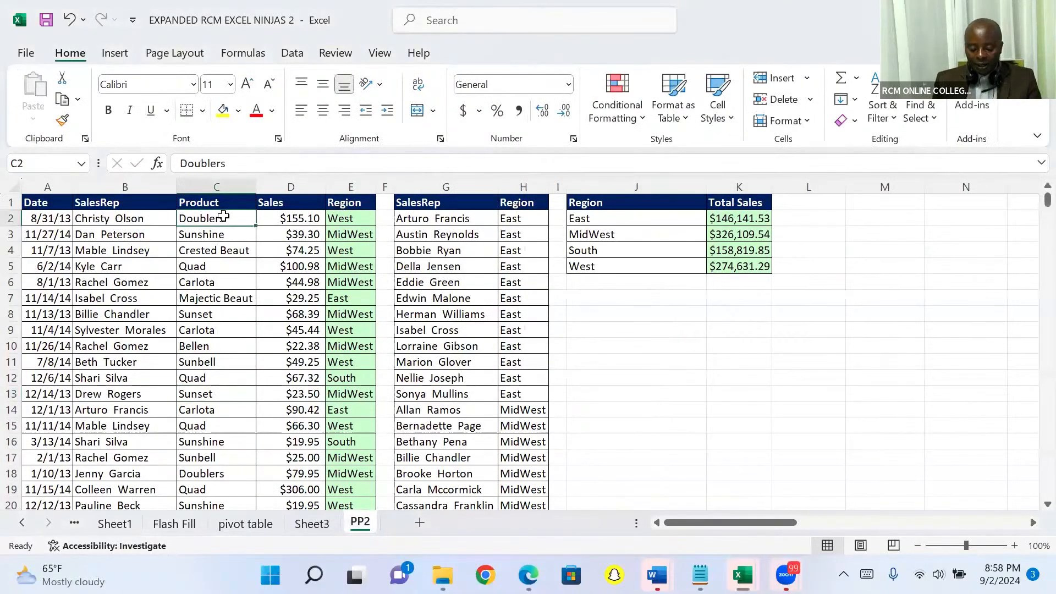
key(ctrl+Down)
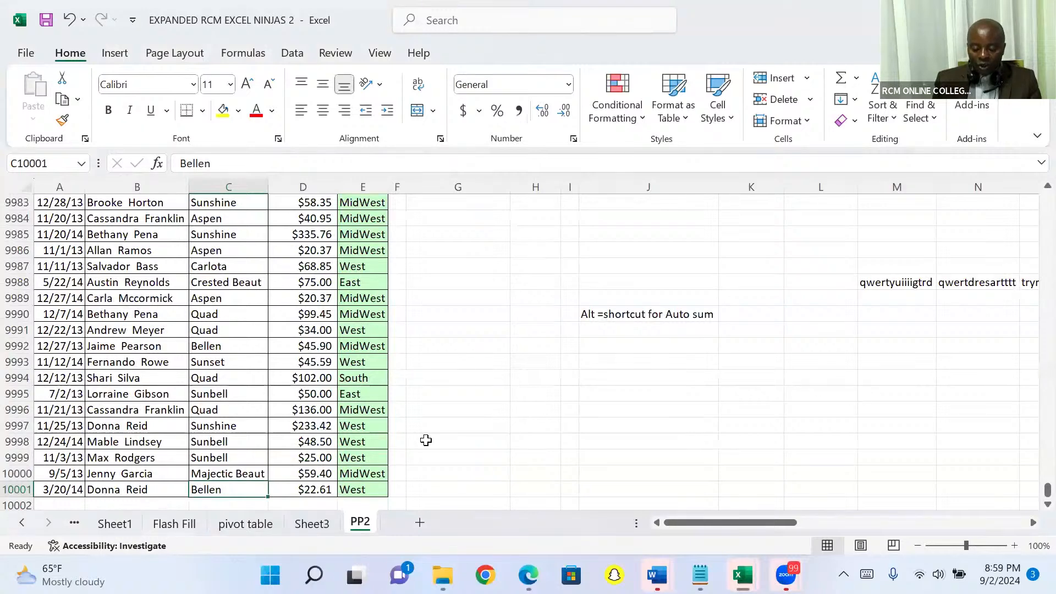
key(Right)
key(Down)
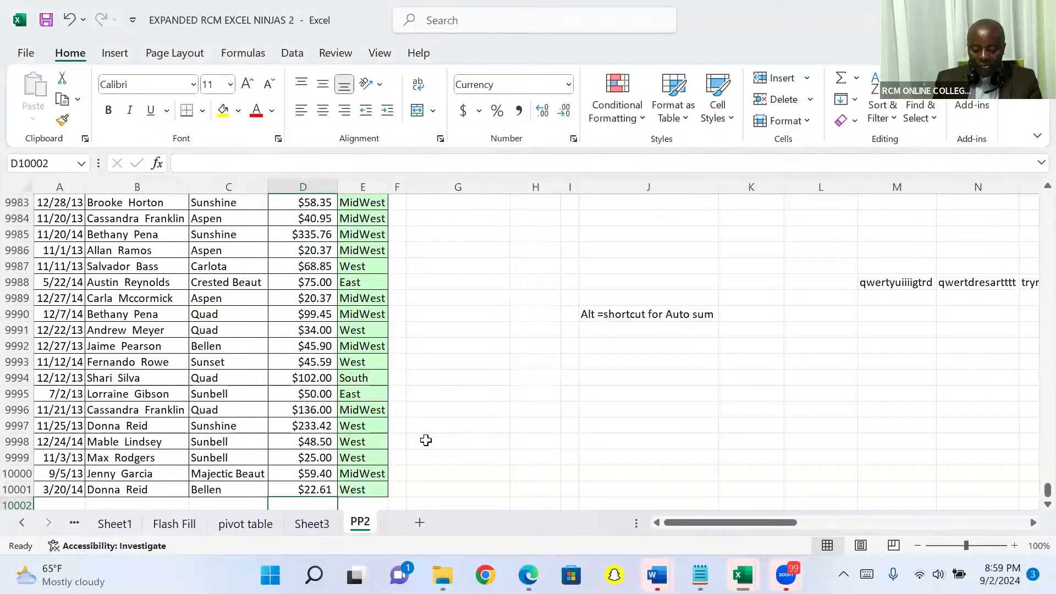
key(alt+equal)
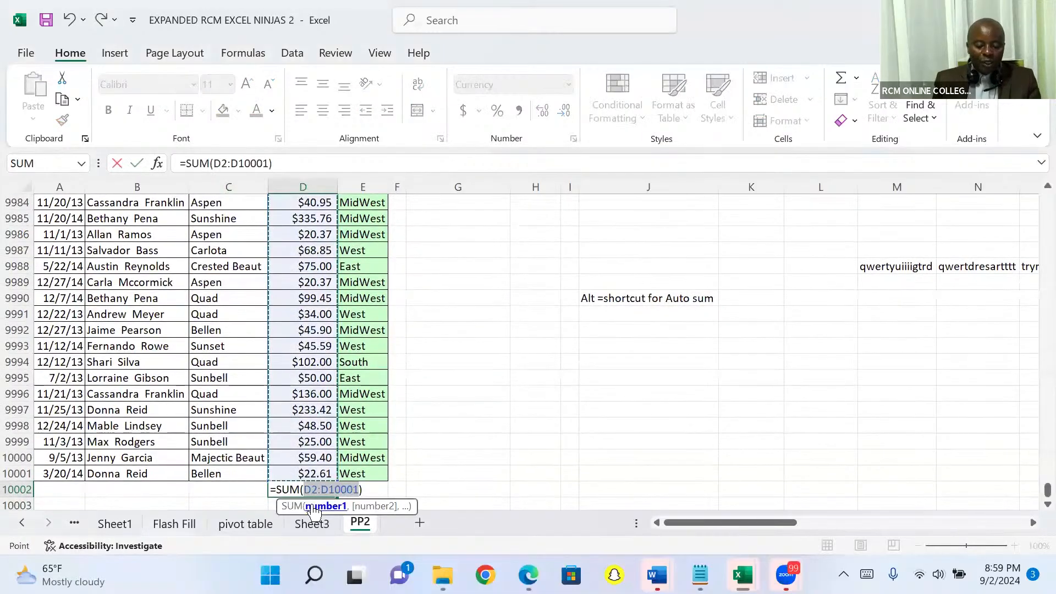
key(Return)
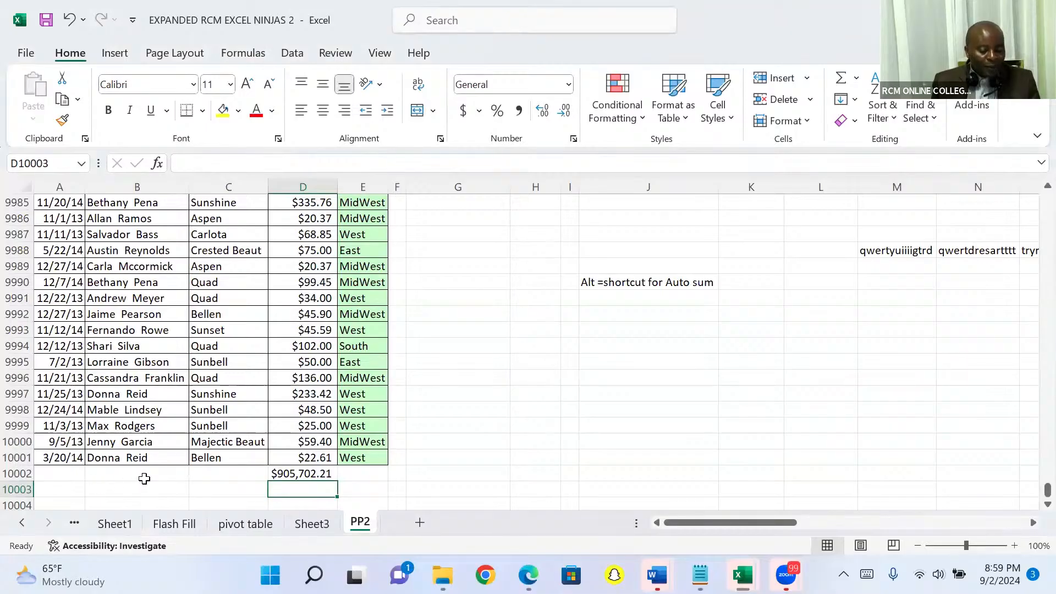
key(Up)
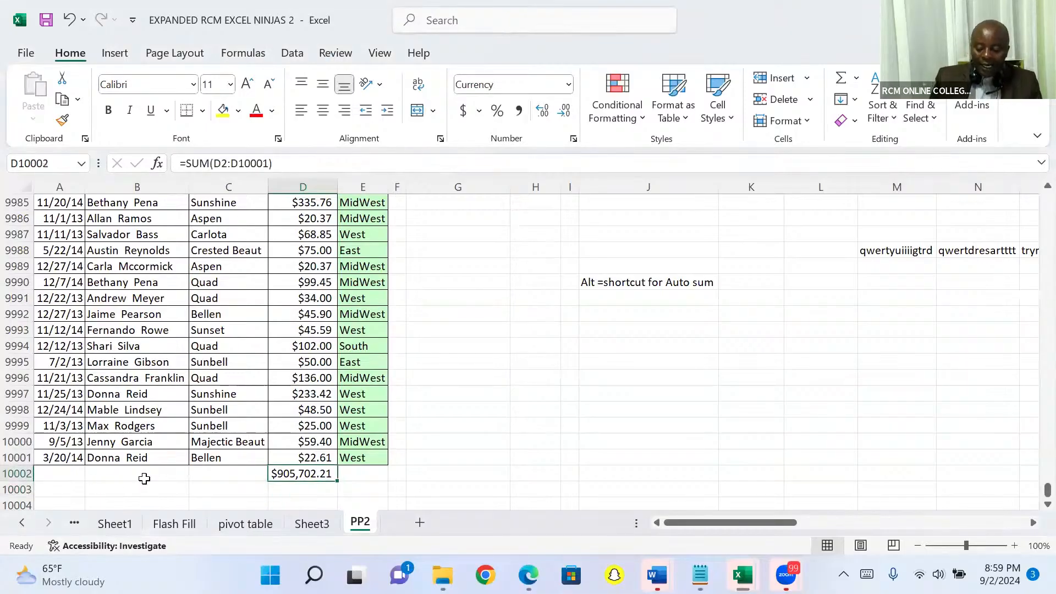
key(Delete)
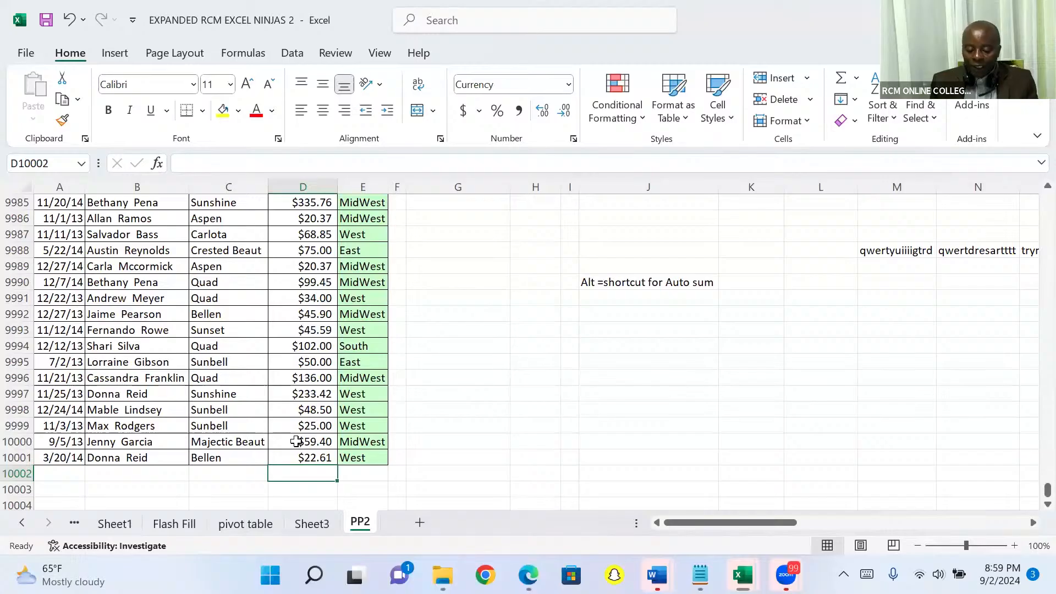
Create another PivotTable on a new worksheet from the sales data in A1:E10001 of sheet PP2
click(302, 350)
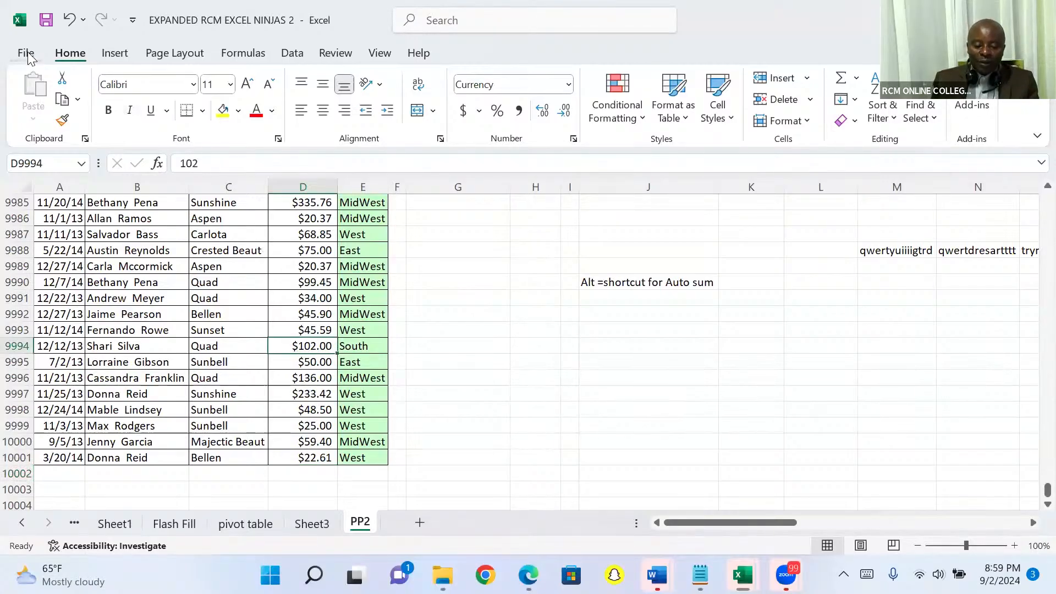
click(115, 54)
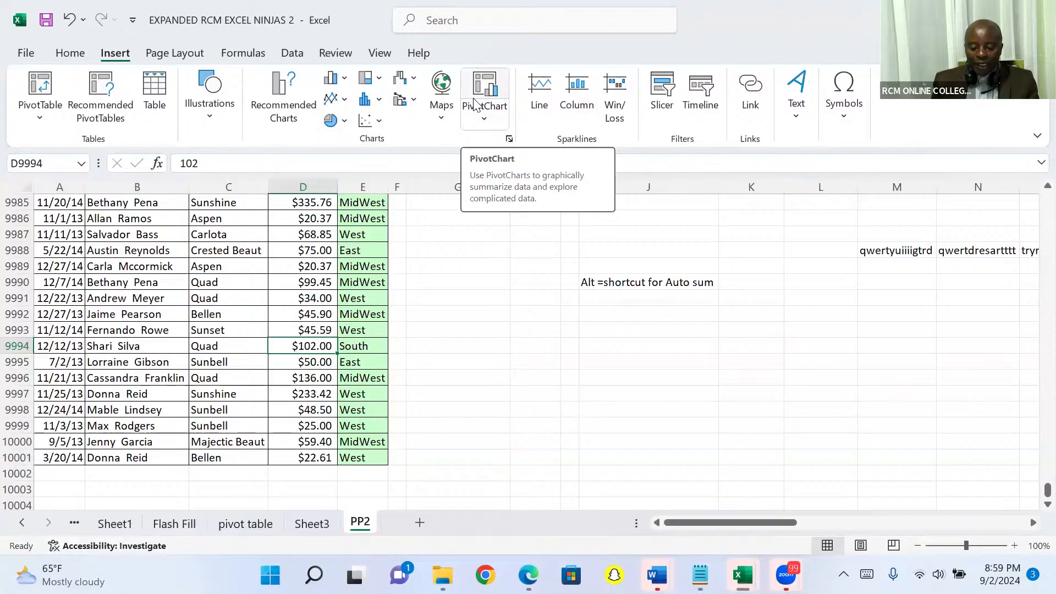
click(43, 85)
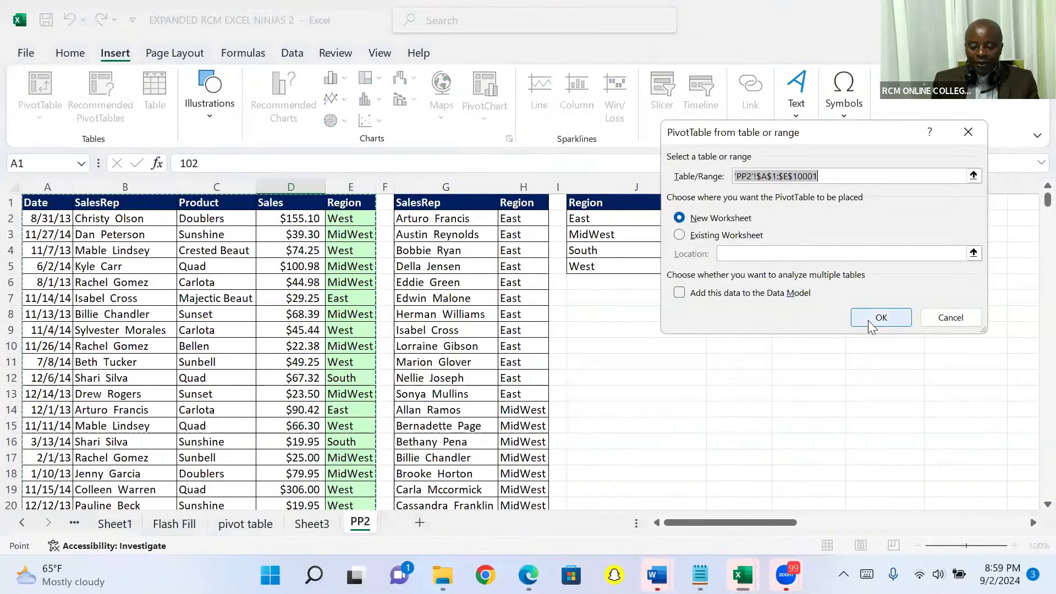
click(870, 324)
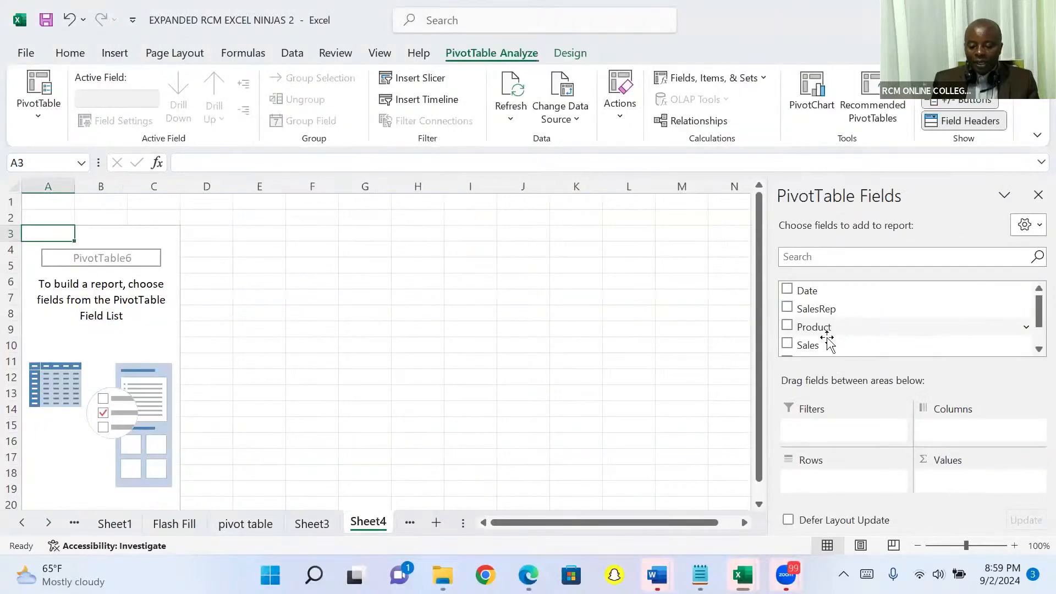
Summarize the new PivotTable on Sheet4 with Region as rows and the sum of Sales as values
drag(823, 346, 949, 484)
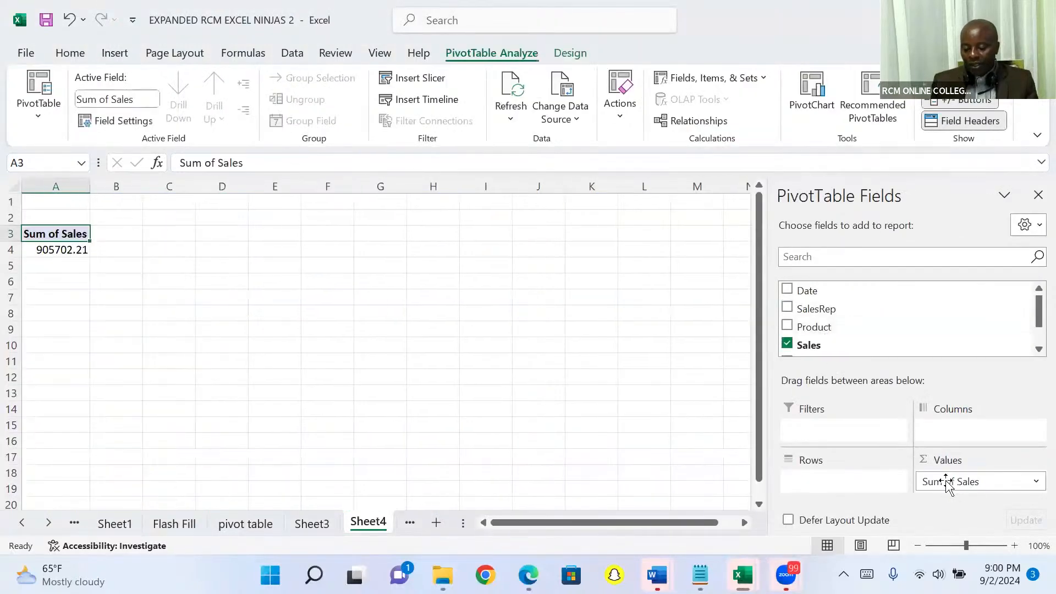
click(1032, 350)
click(1032, 350)
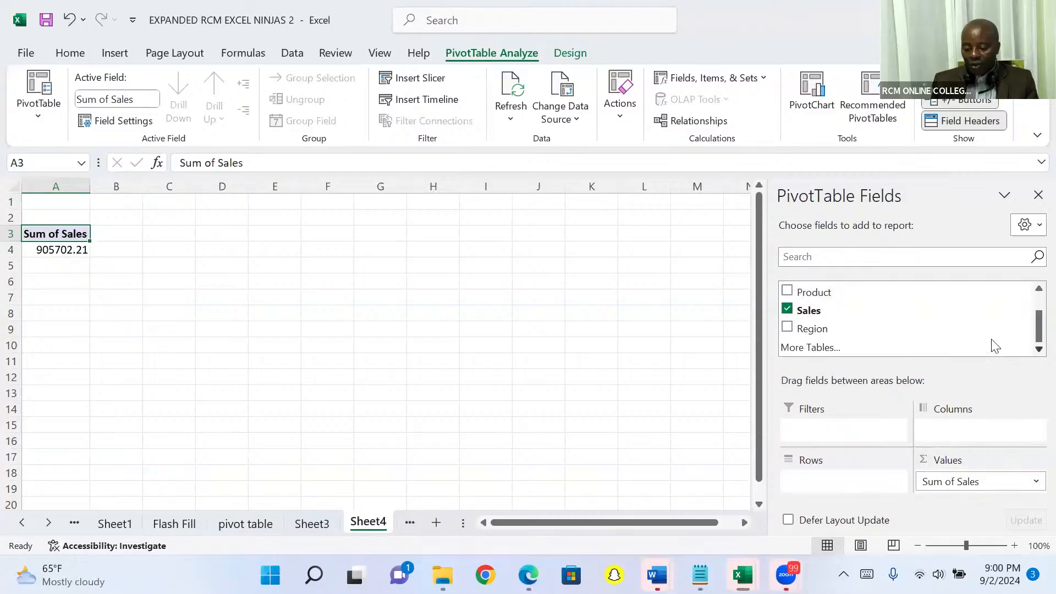
drag(851, 328, 831, 411)
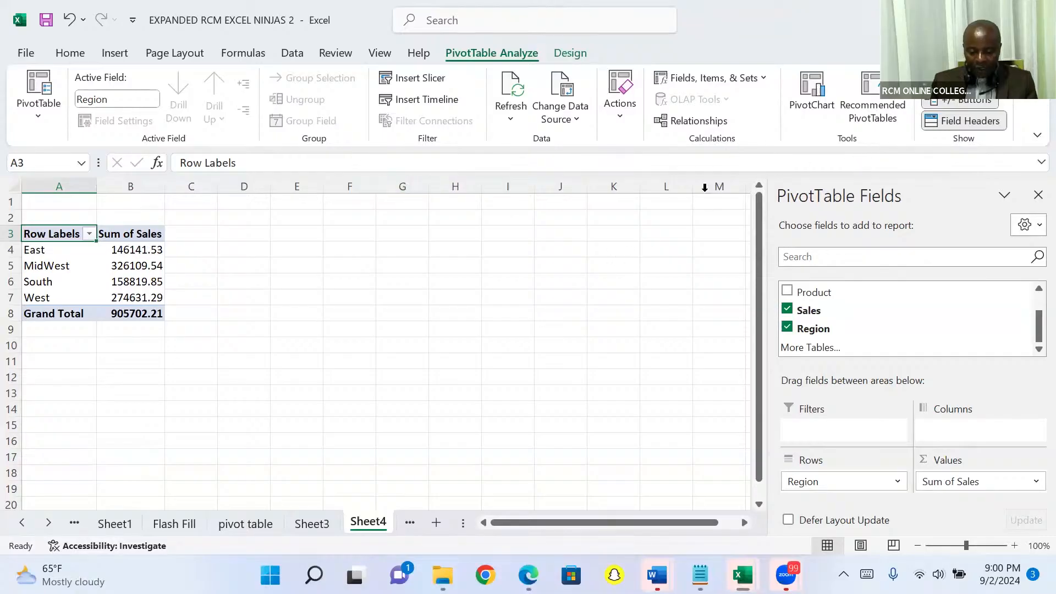
Insert a clustered column PivotChart from the PivotTable, close the field list and move the chart to about columns I–P
click(809, 85)
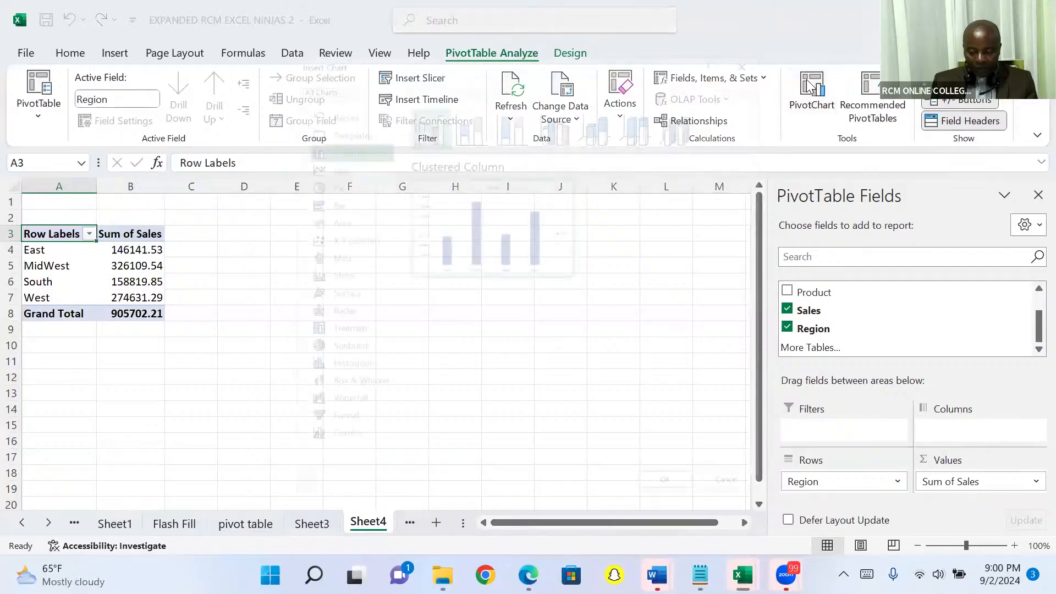
key(Return)
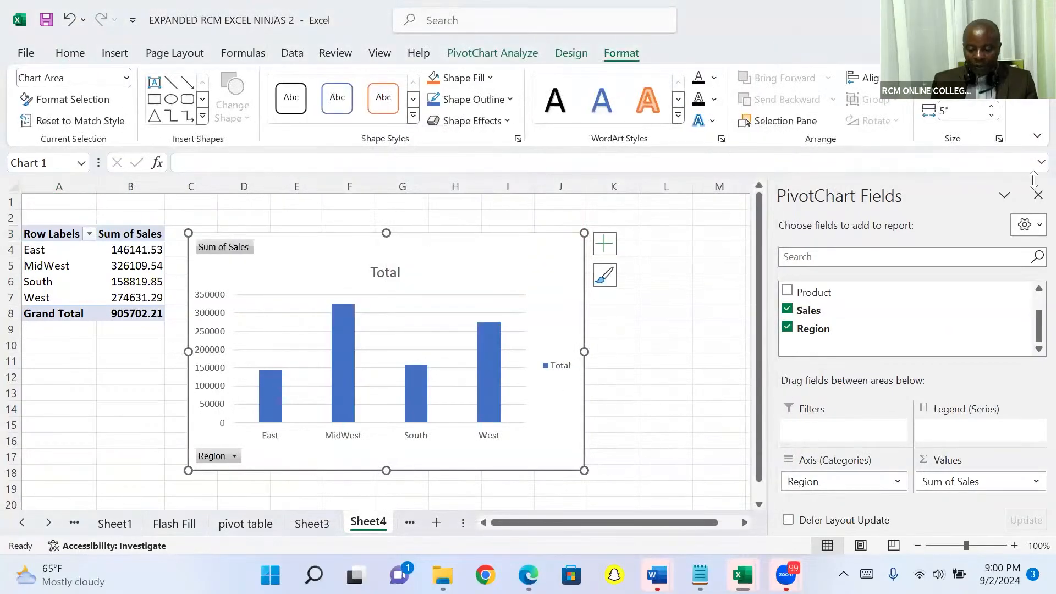
click(1036, 196)
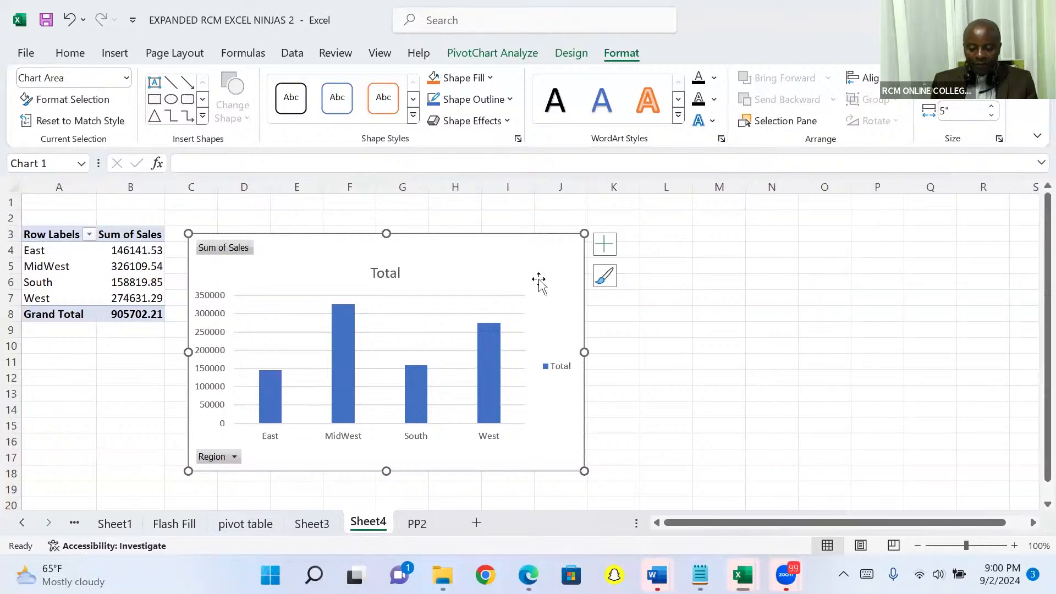
drag(530, 264, 829, 242)
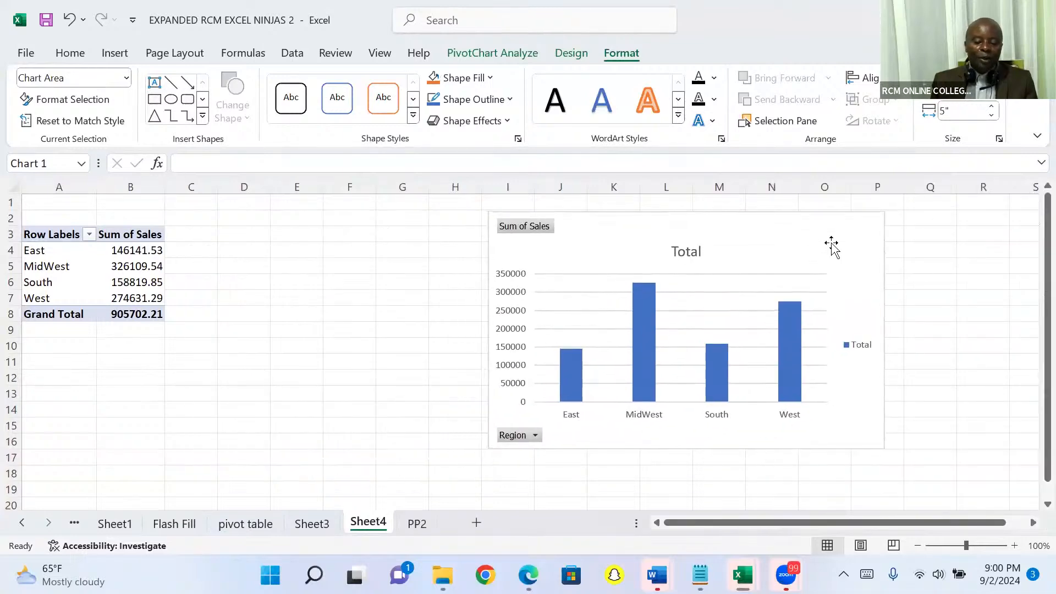
Filter the PivotChart's Region field to only East and South
click(535, 436)
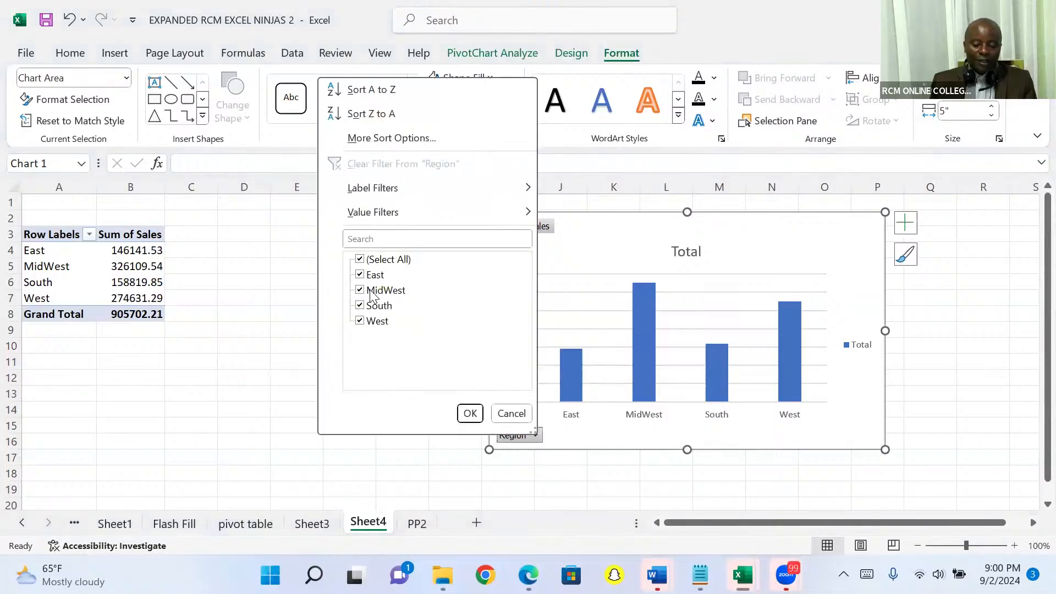
click(360, 259)
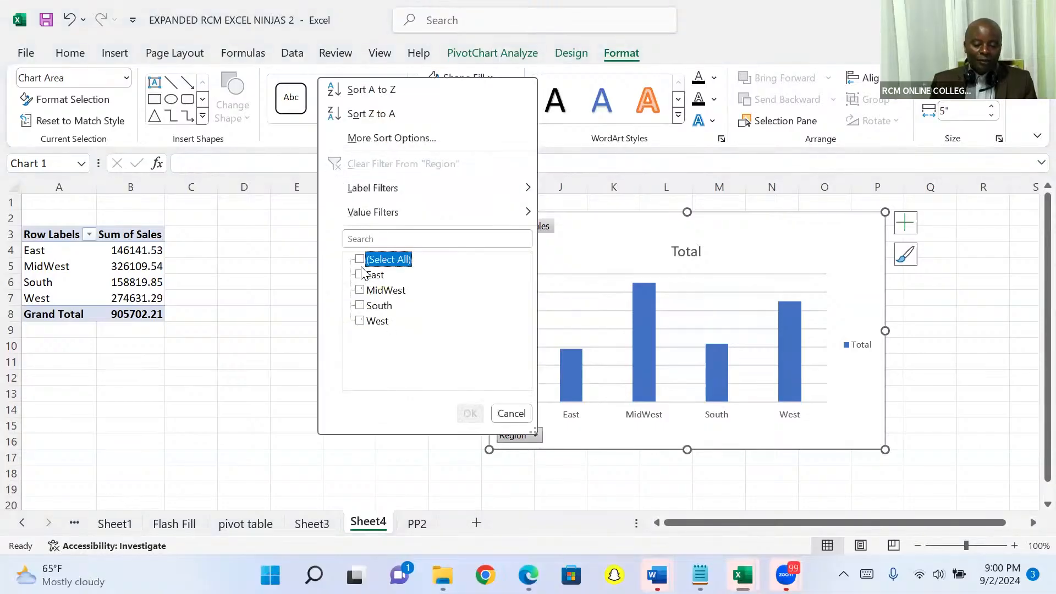
click(360, 275)
click(360, 306)
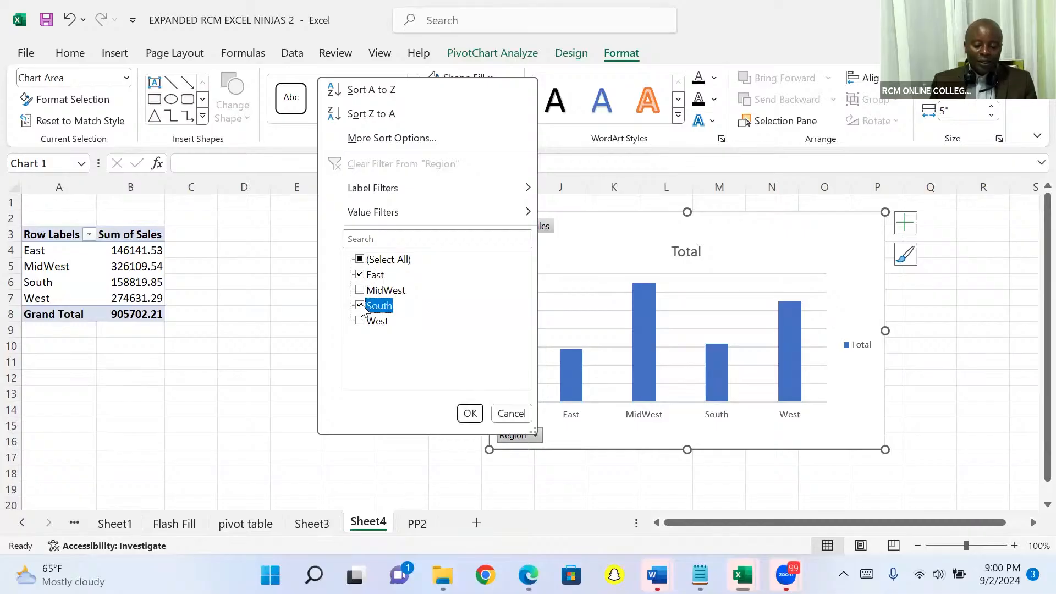
click(469, 413)
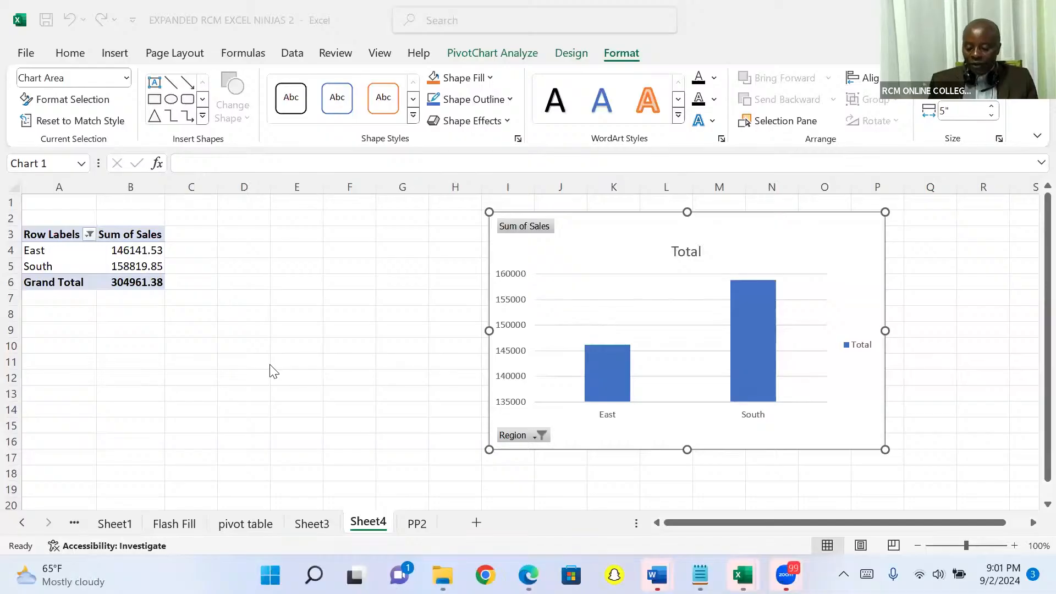
Convert the sales data in A1:E10001 of sheet PP2 into an Excel table with headers
click(418, 524)
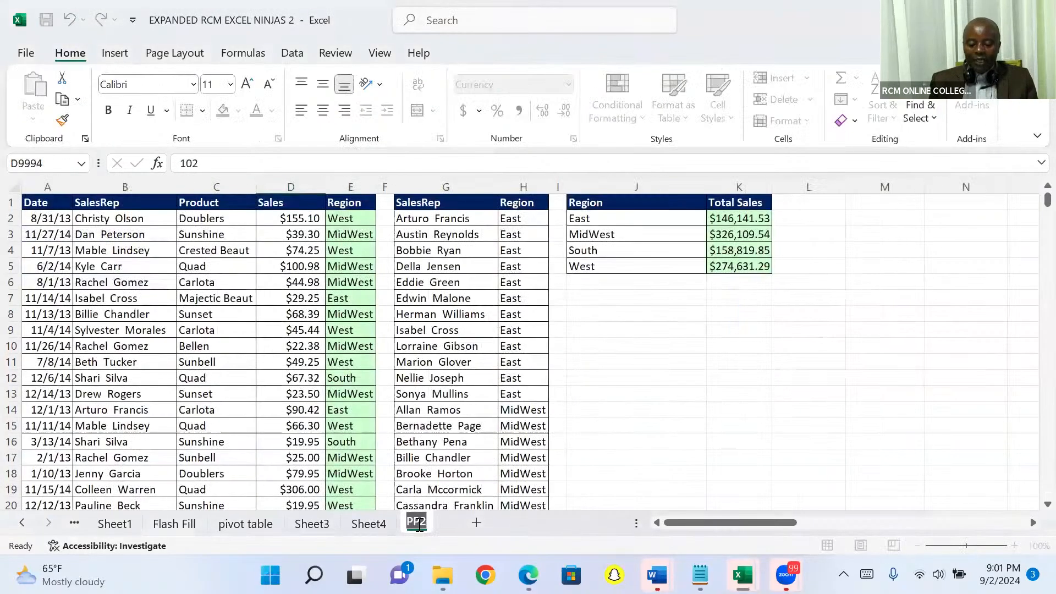
click(280, 267)
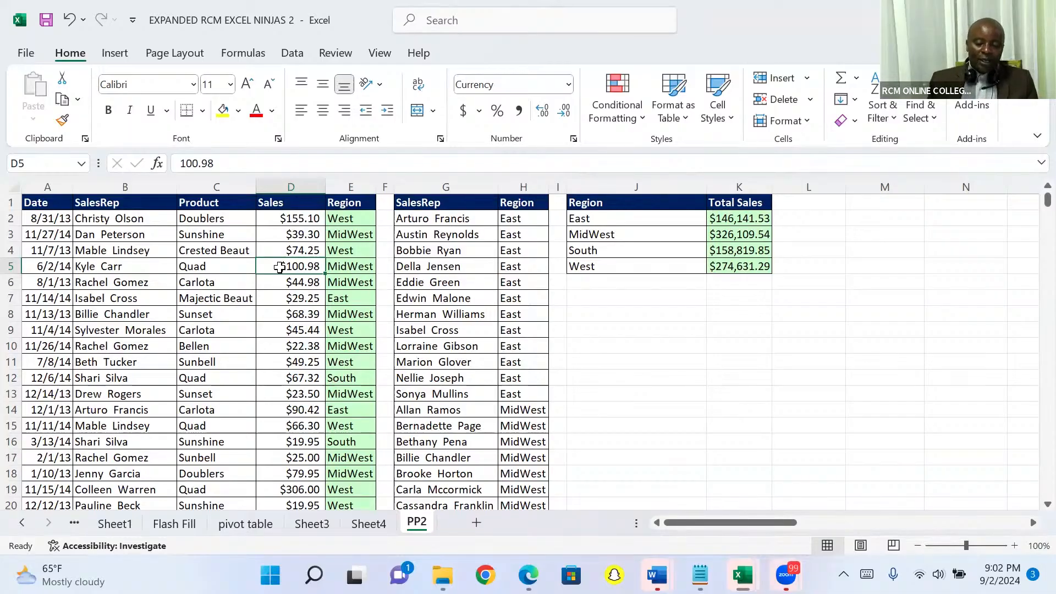
click(117, 55)
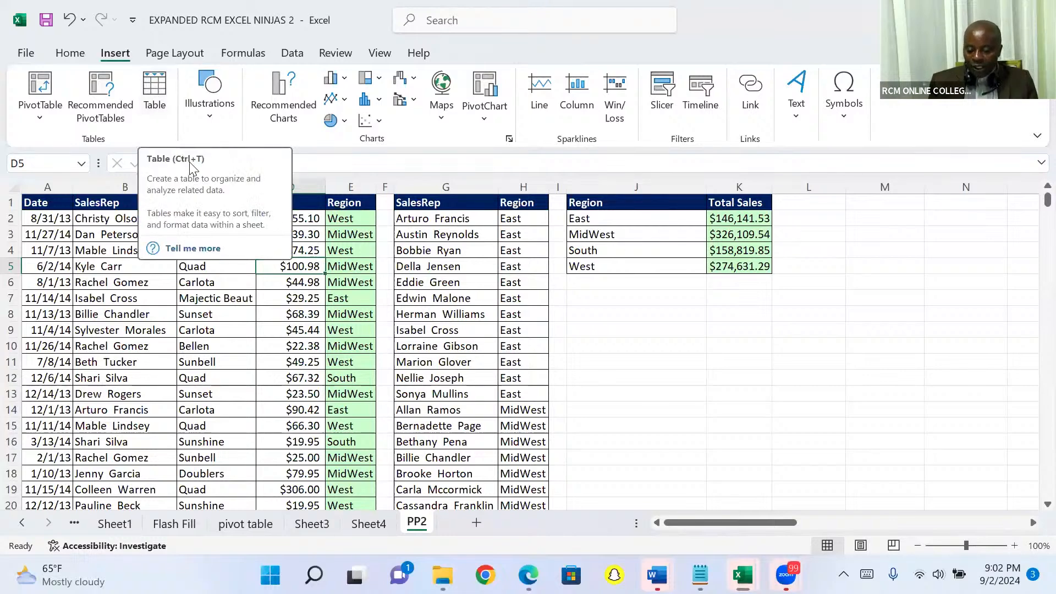
click(154, 92)
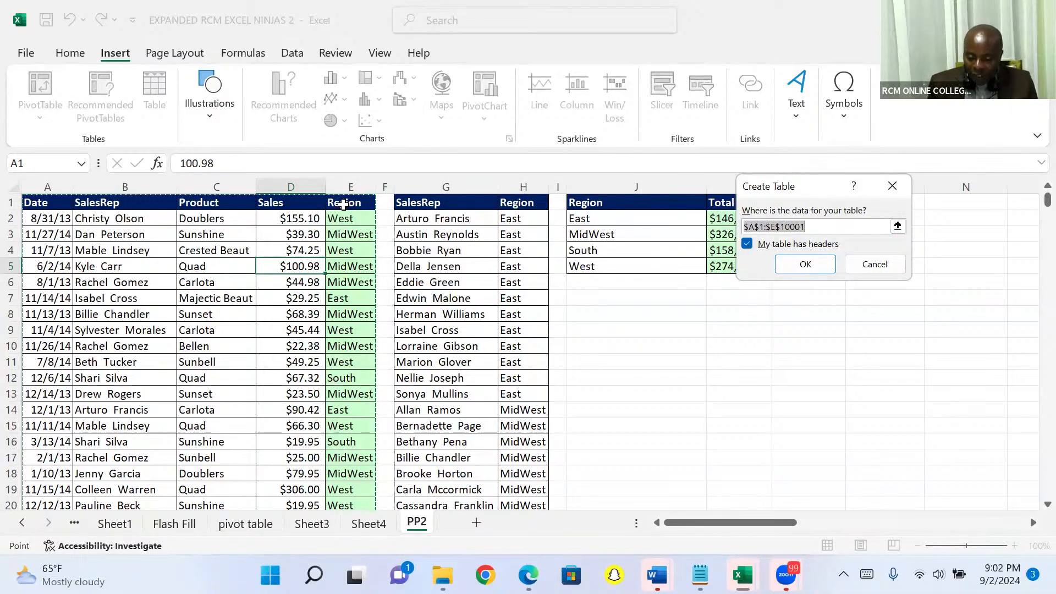
click(748, 244)
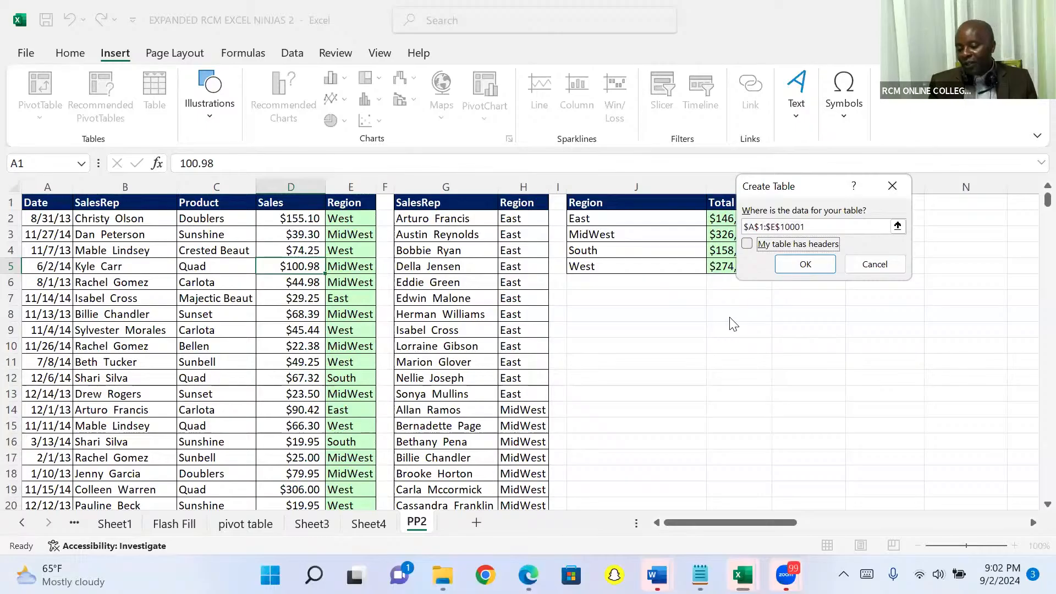
click(747, 244)
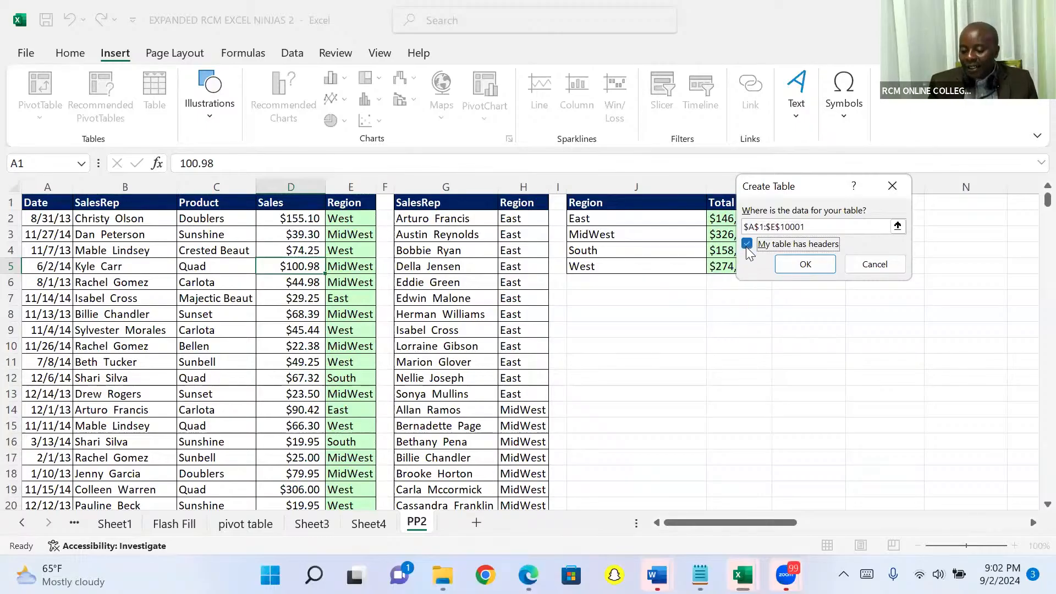
click(802, 268)
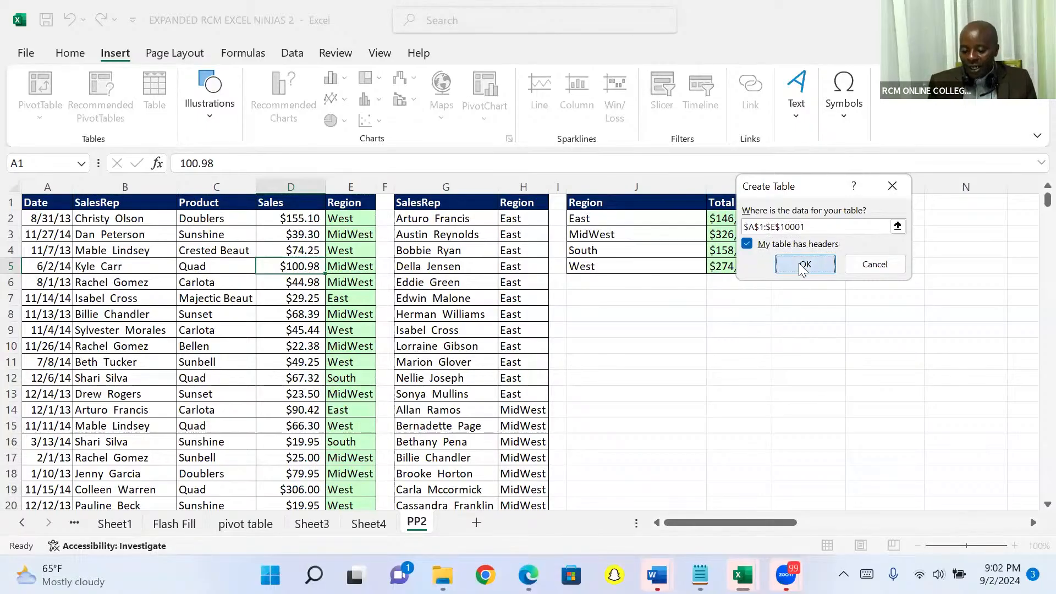
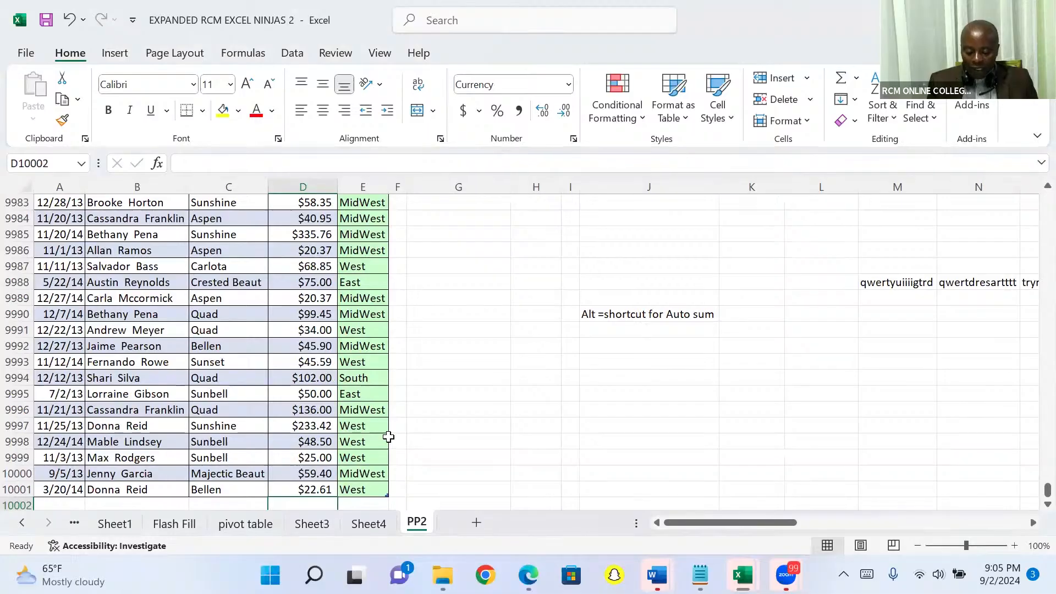
Use AutoSum to total the table's Sales column in cell D10002 and return to the column's header
key(alt+equal)
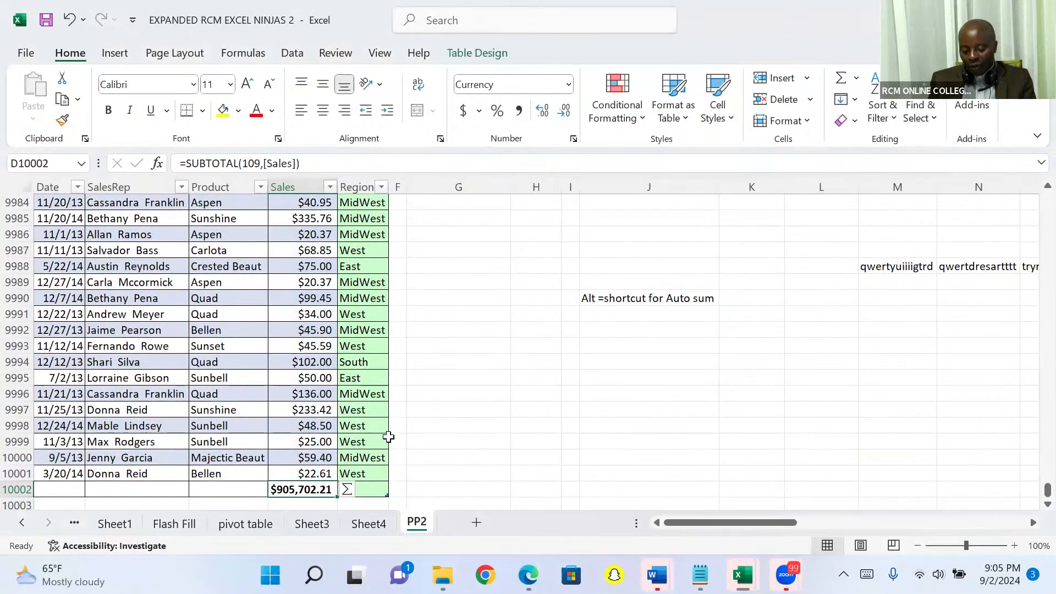
key(Up)
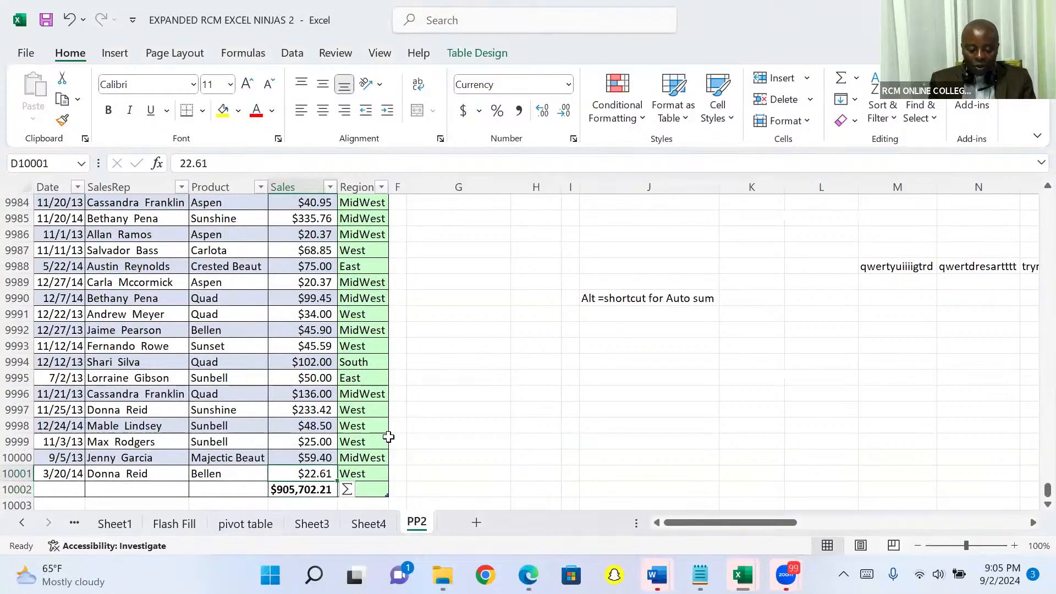
key(ctrl+Up)
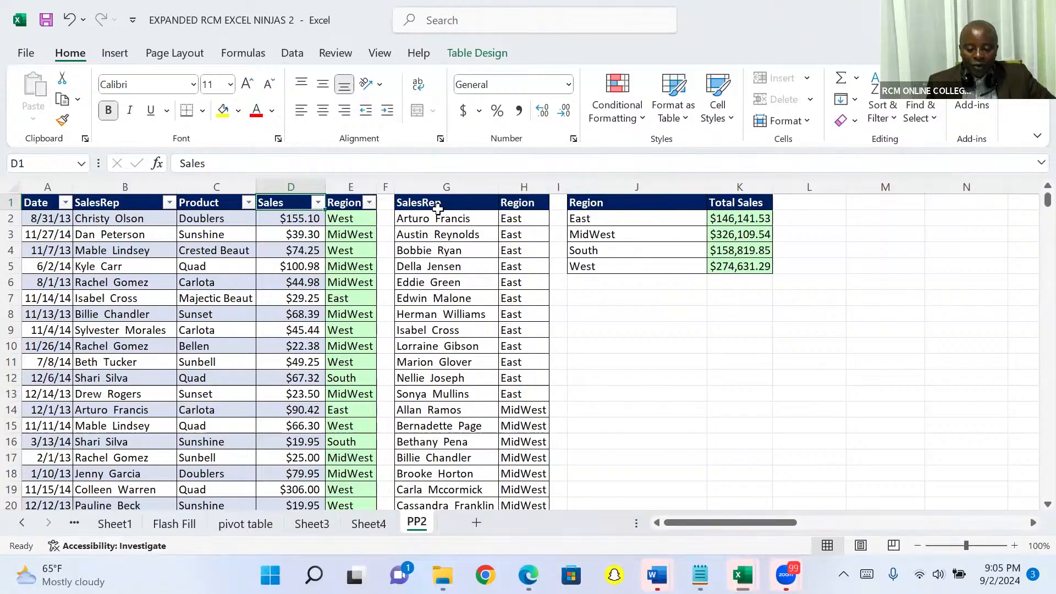
Filter the table's Region column to show only East
click(369, 203)
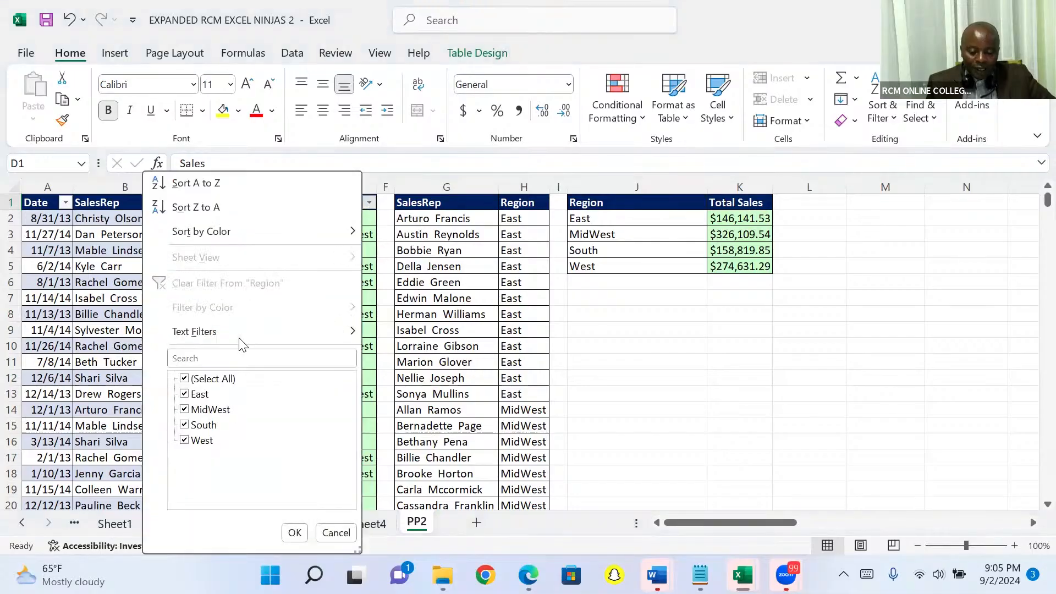
click(184, 380)
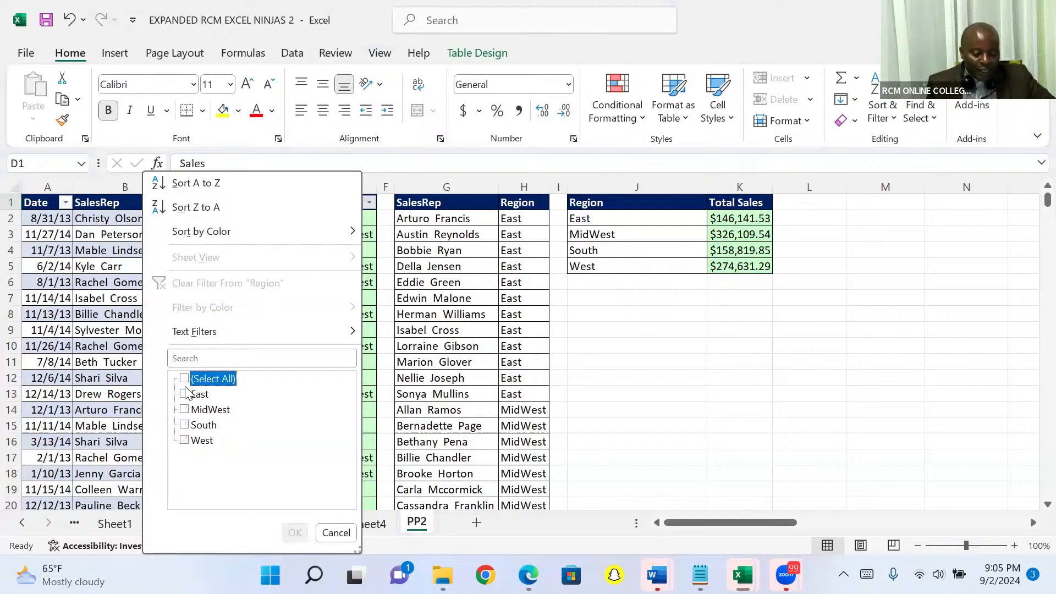
click(184, 394)
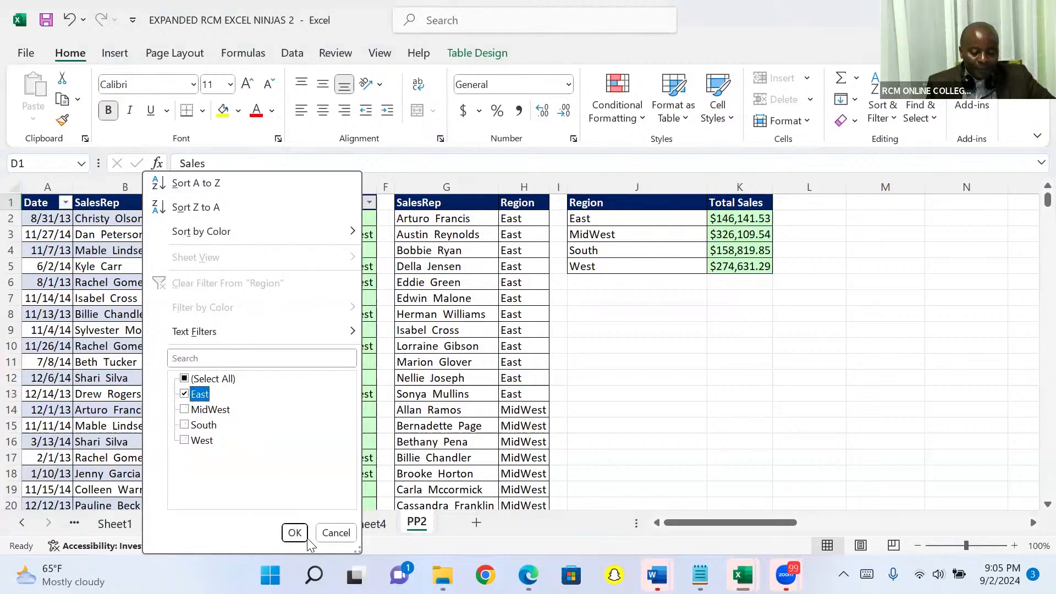
click(293, 534)
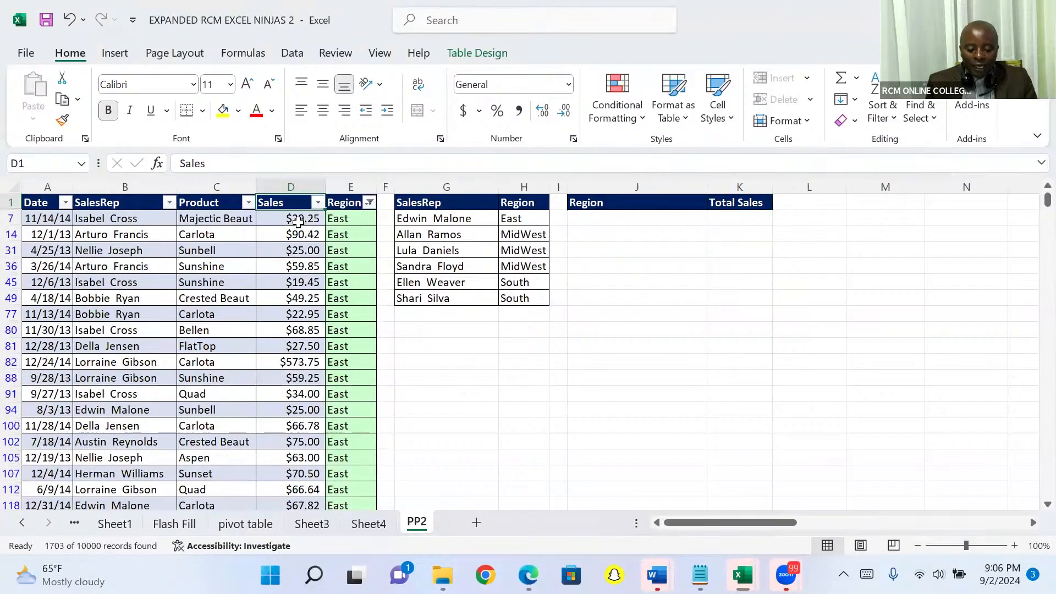
Compare the filtered Sales total at the bottom of the table with the East sum in the Sheet4 PivotTable
click(297, 219)
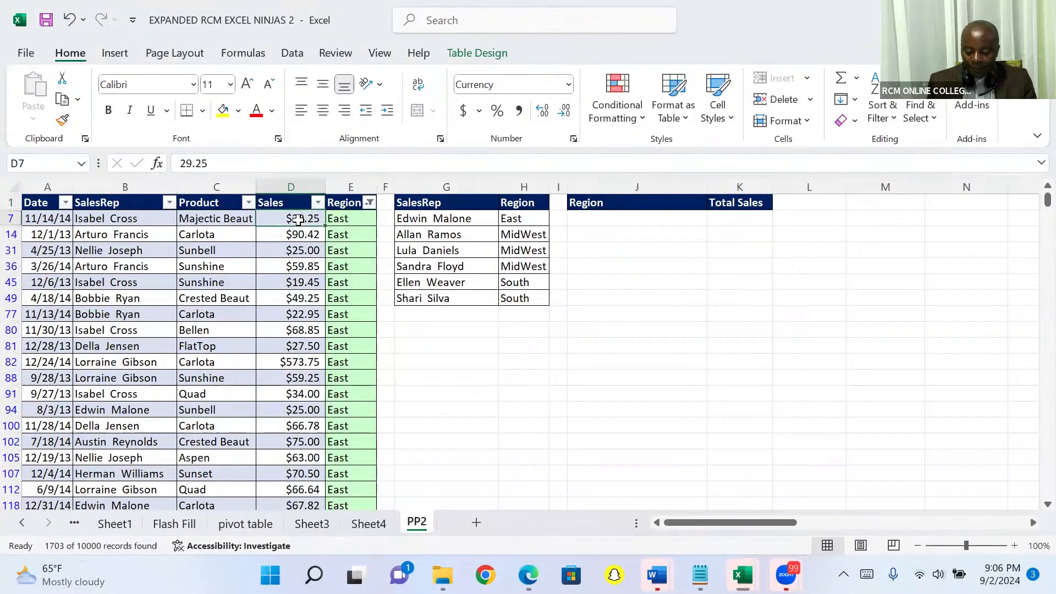
key(ctrl+Down)
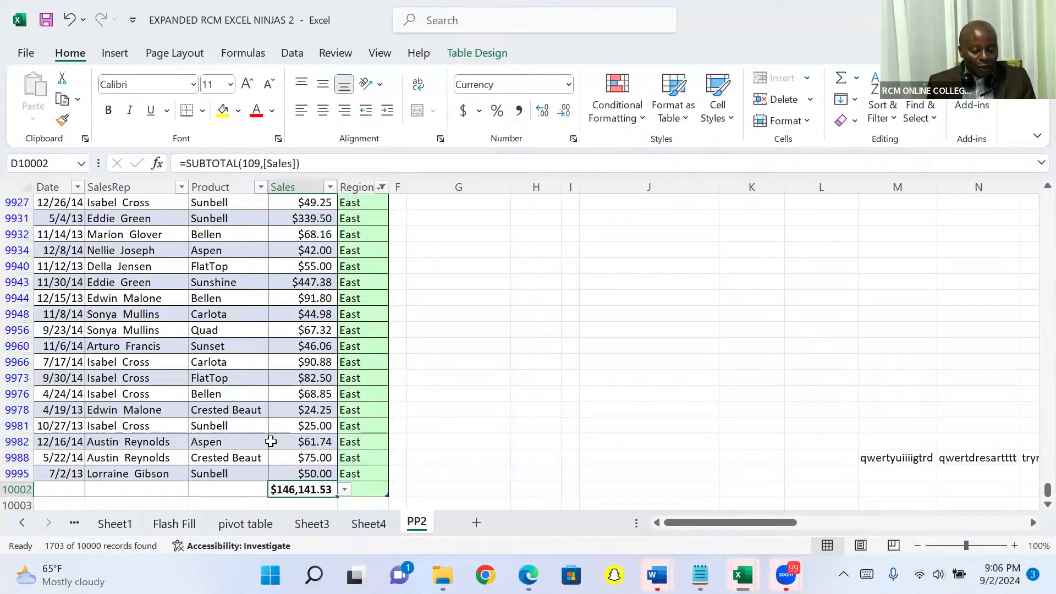
click(363, 523)
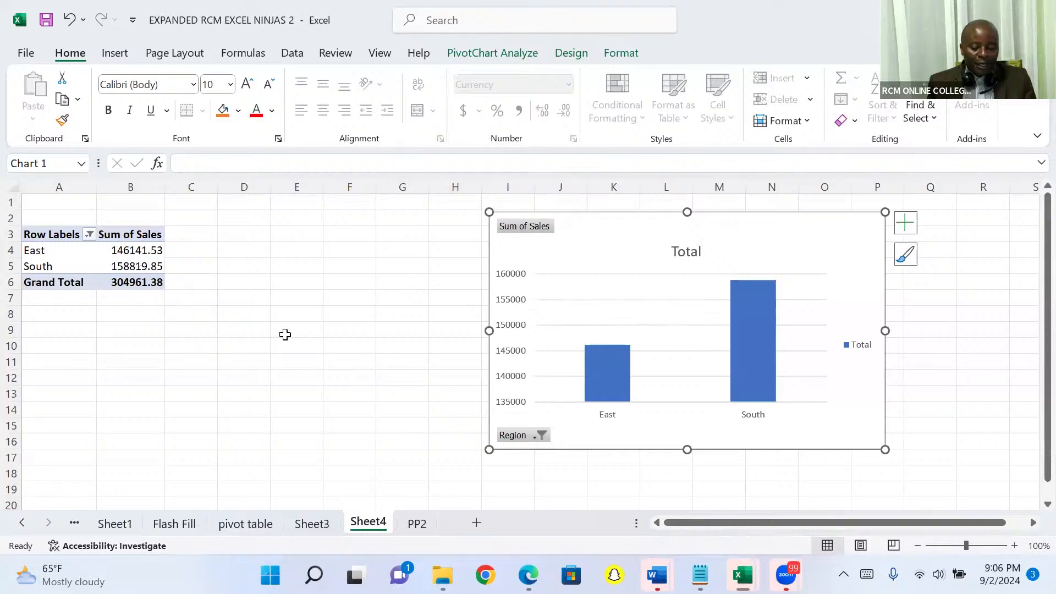
click(412, 526)
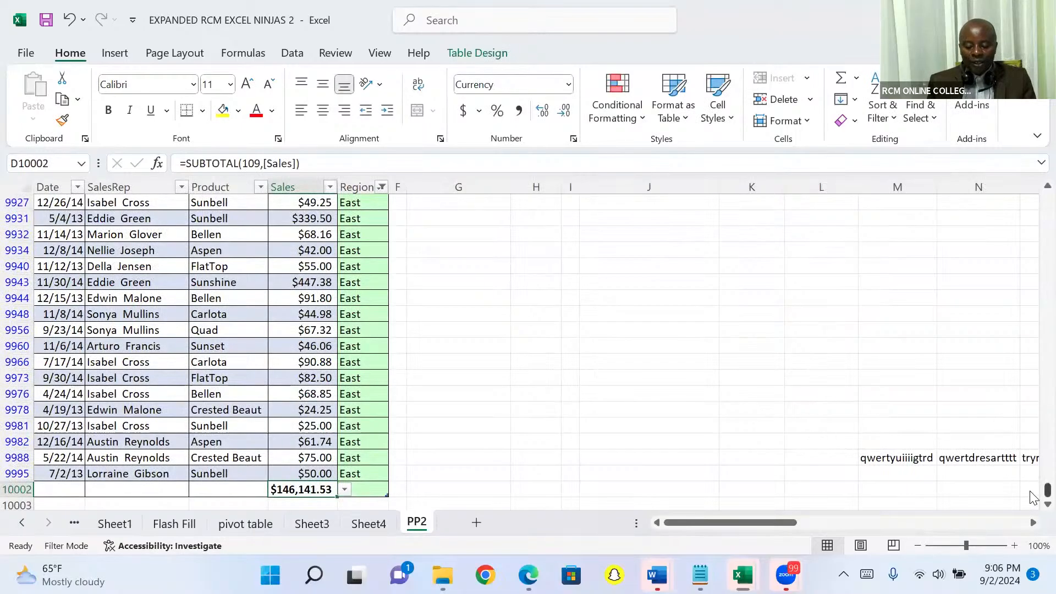
Clear the filter from the Region column of the PP2 sales table
key(Up)
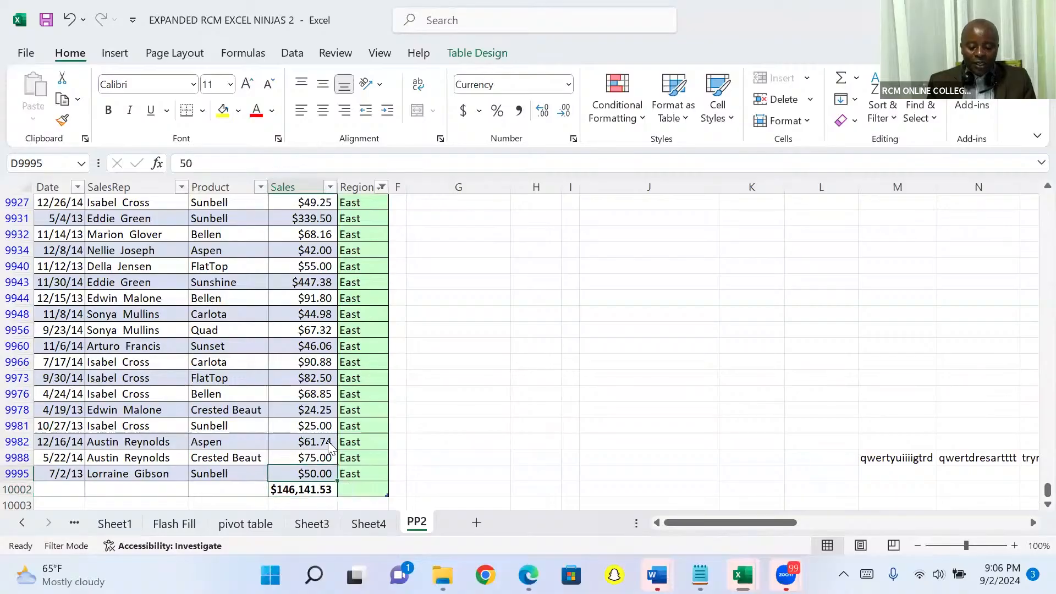
key(ctrl+Up)
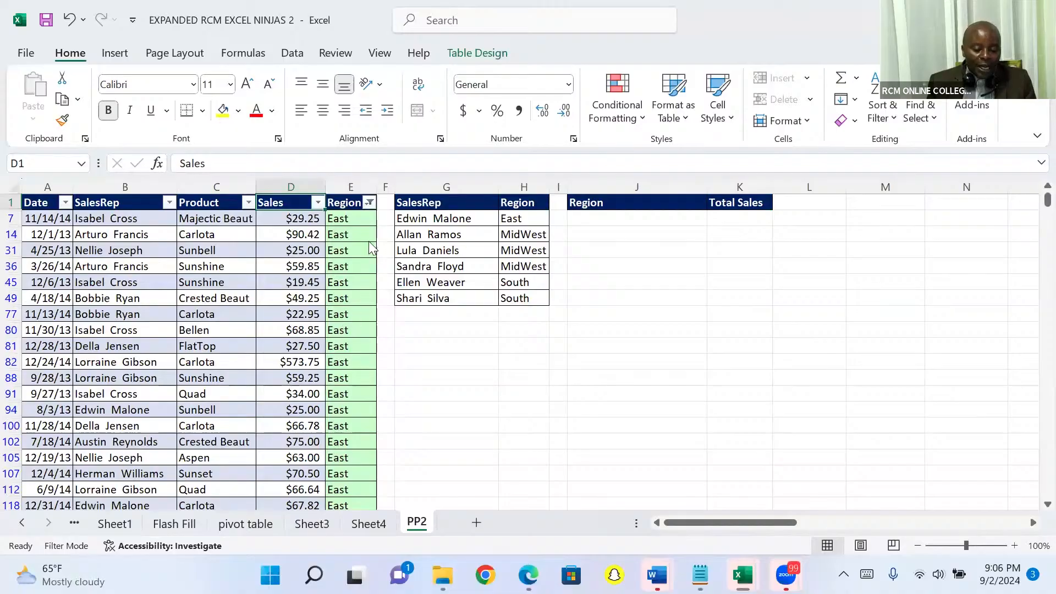
click(370, 202)
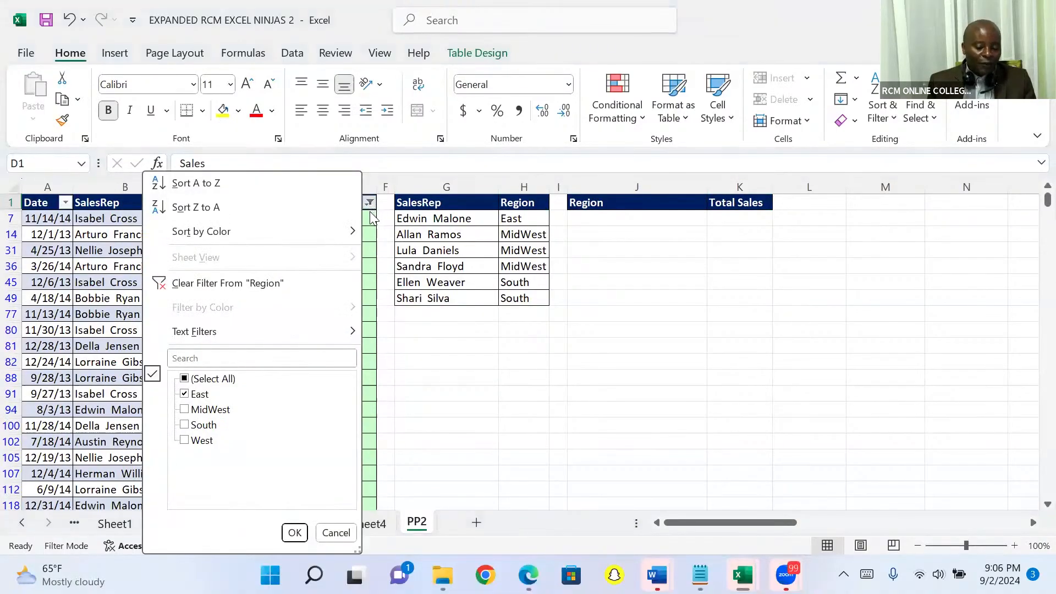
click(182, 283)
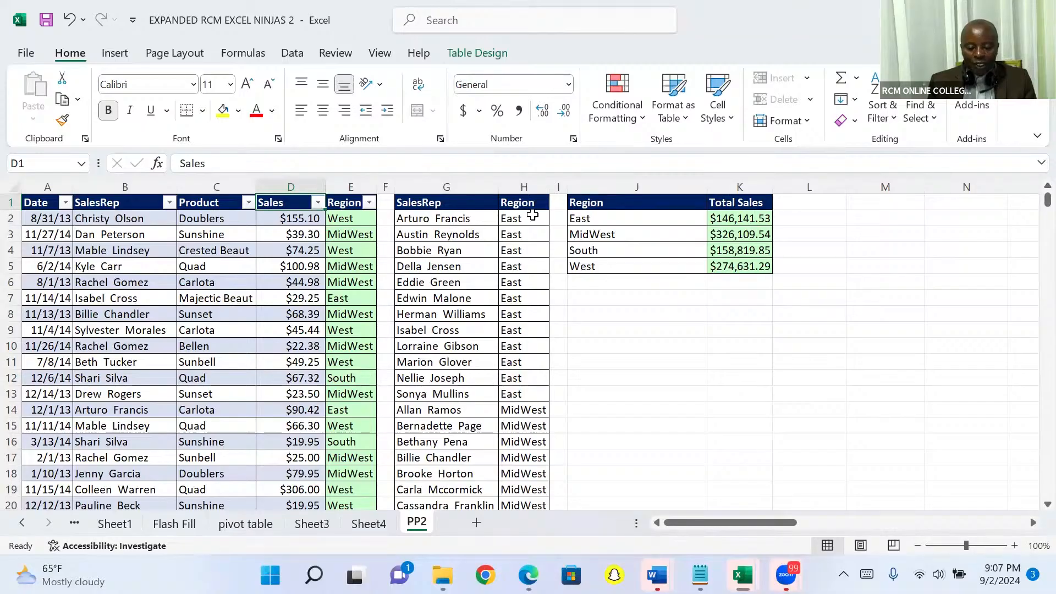
Write the shortcut note "ctrl shift +" in cell L7 of PP2
click(11, 202)
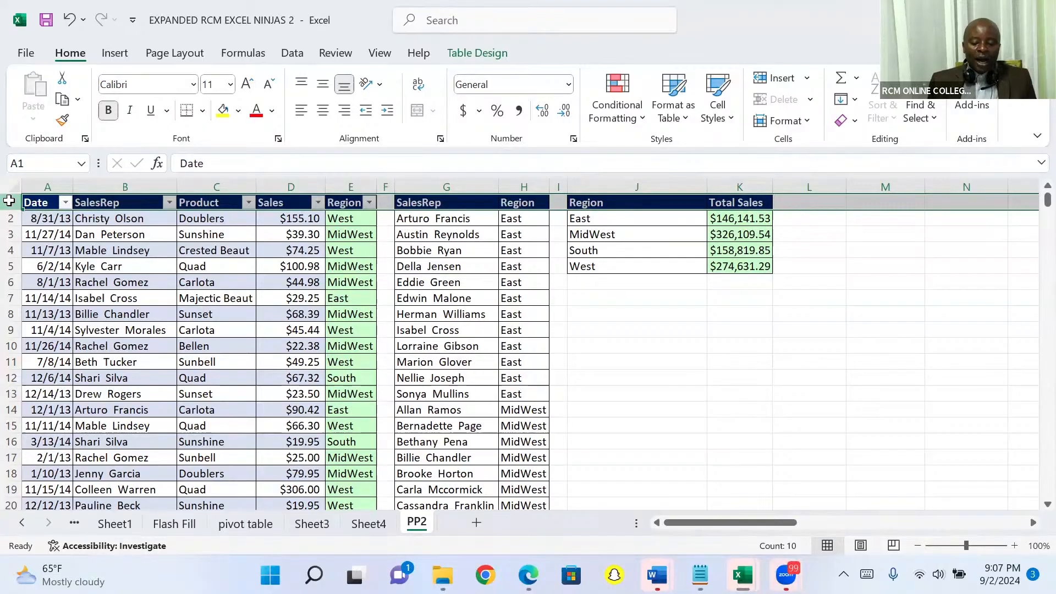
click(793, 301)
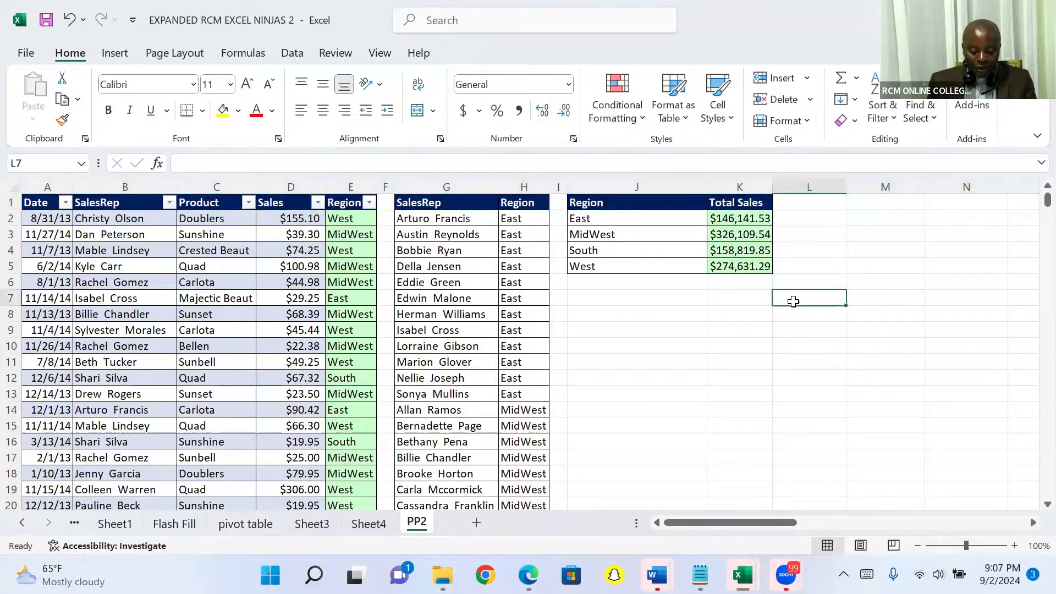
text(ctrl)
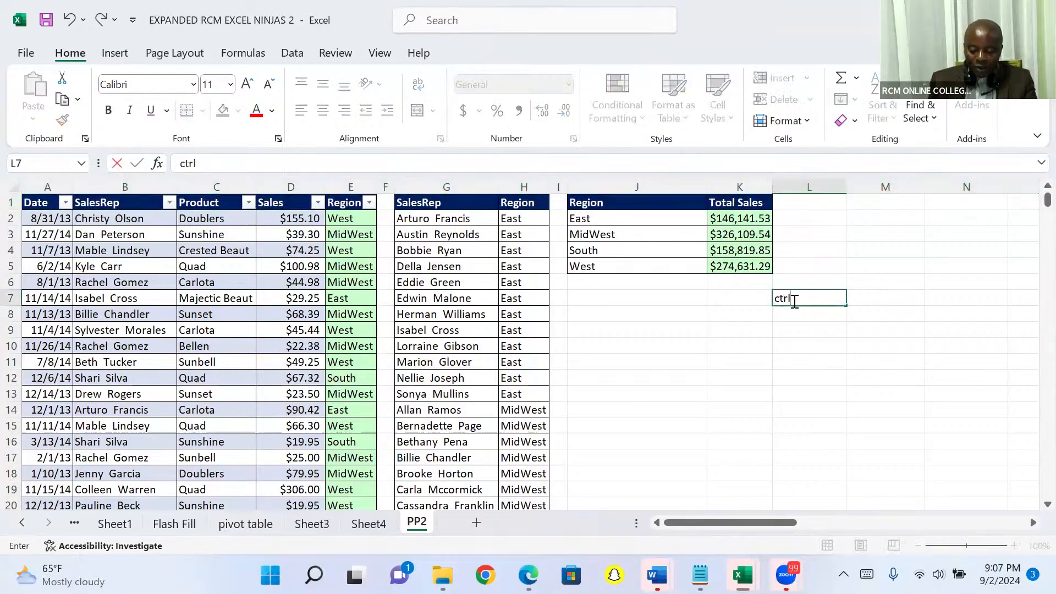
text( shif)
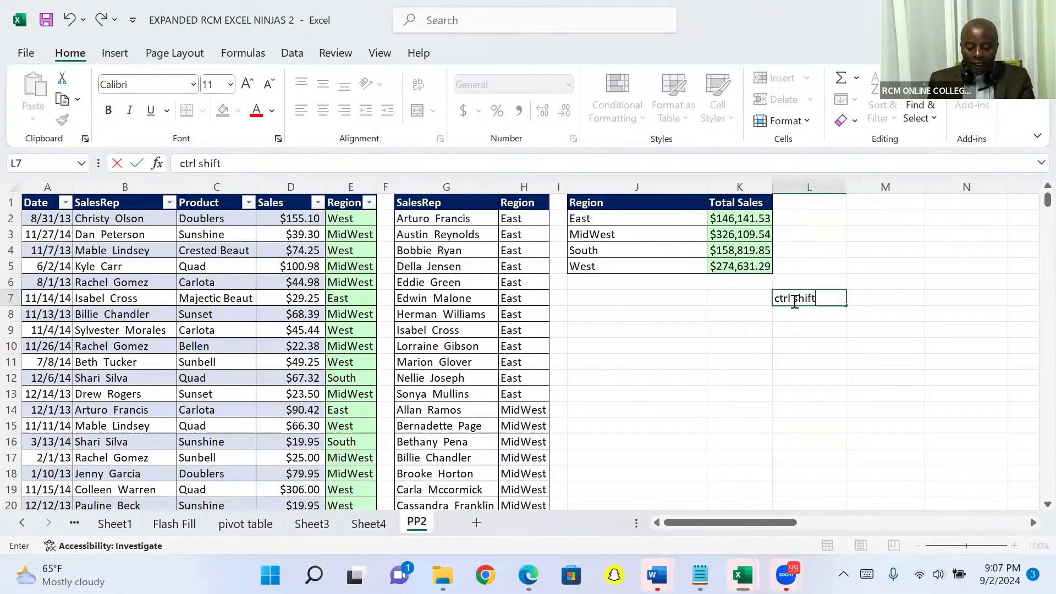
text(t )
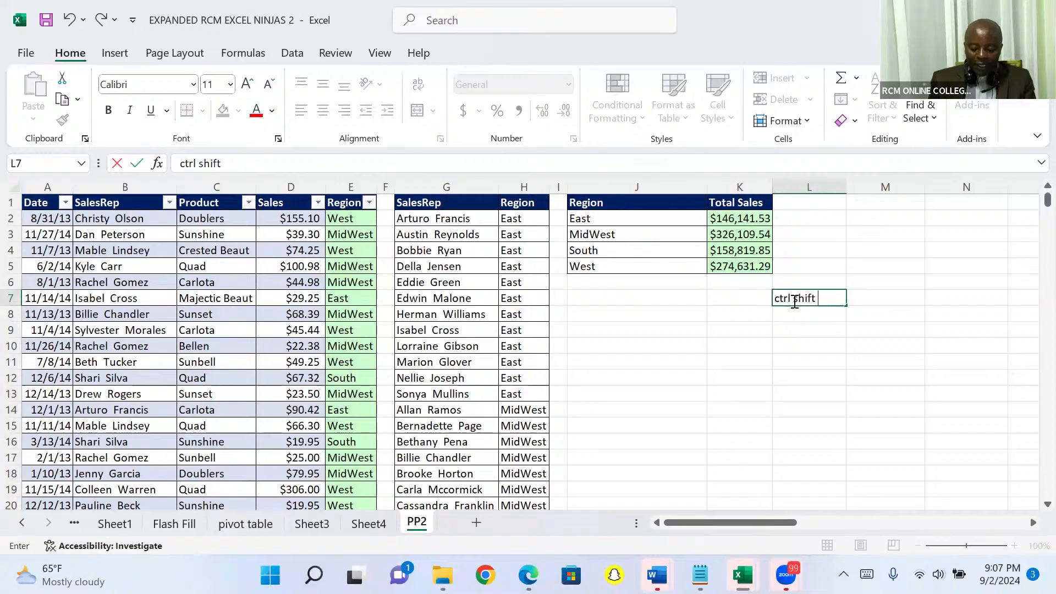
text(+)
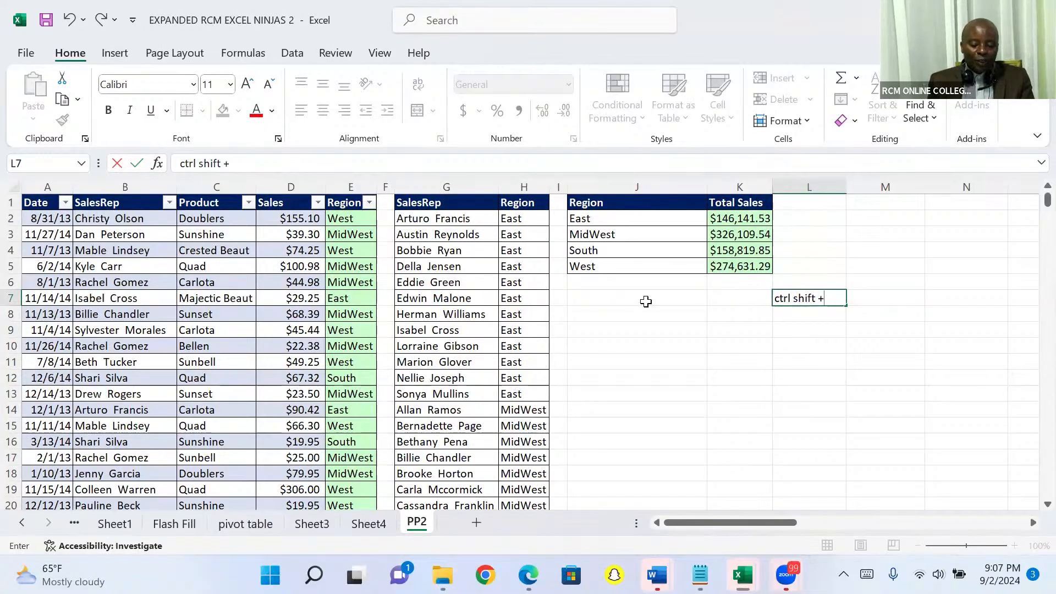
Insert 12 blank rows above the header row at the top of PP2
click(8, 202)
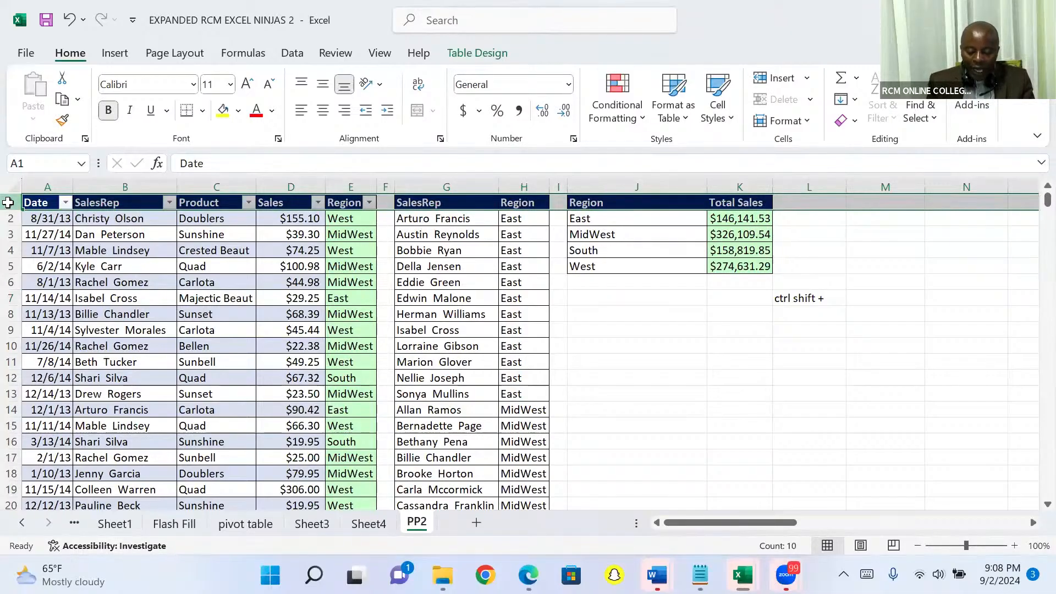
key(ctrl+shift+plus)
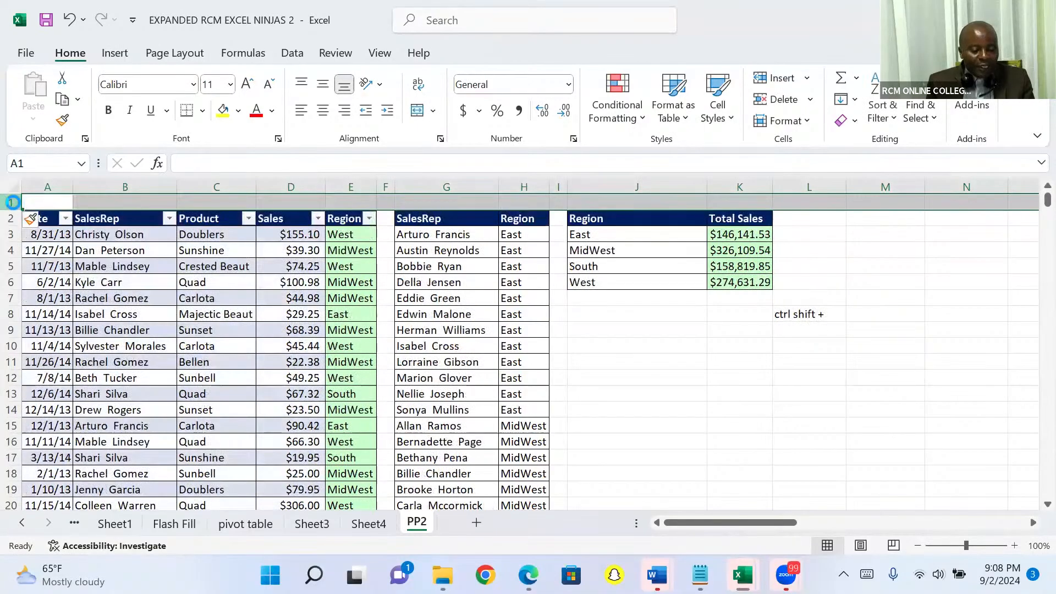
key(ctrl+shift+plus)
key(ctrl+shift+plus)
key(ctrl+shift+plus)
key(ctrl+shift+plus)
key(ctrl+shift+plus)
key(ctrl+shift+plus)
key(ctrl+shift+plus)
key(ctrl+shift+plus)
key(ctrl+shift+plus)
key(ctrl+shift+plus)
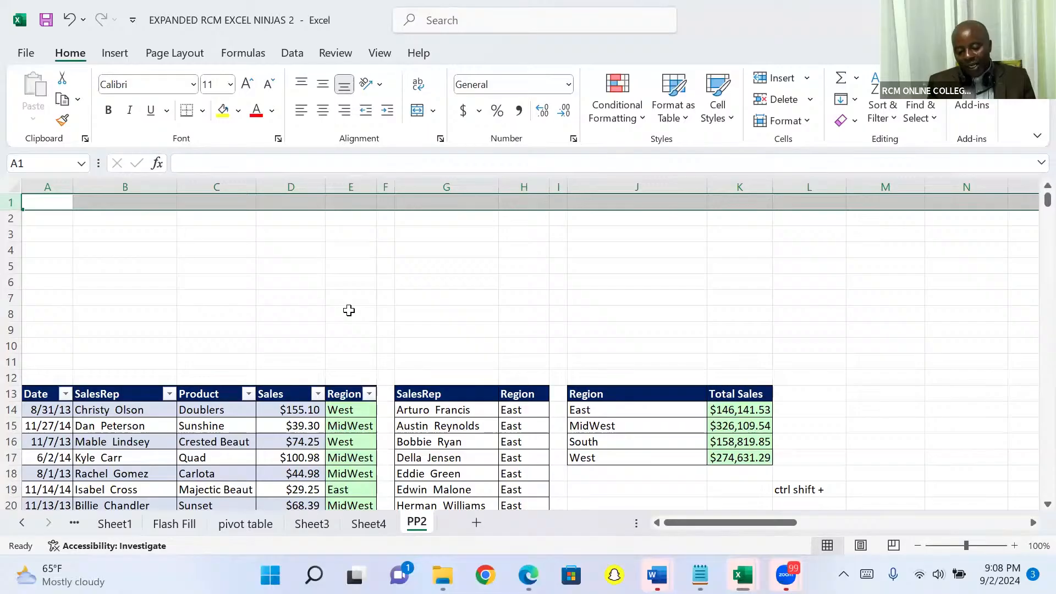
click(11, 362)
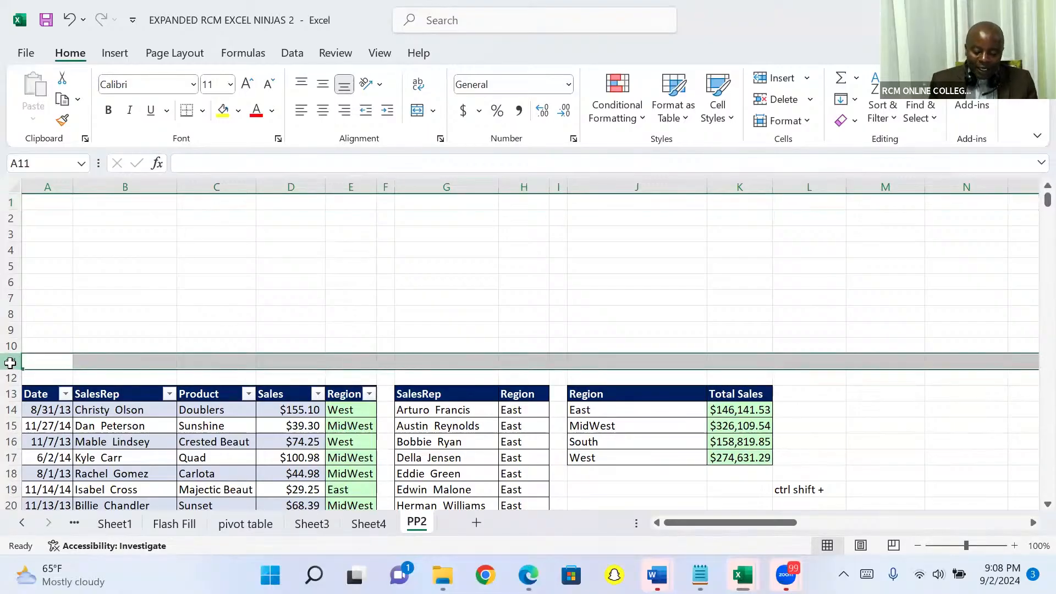
right_click(11, 362)
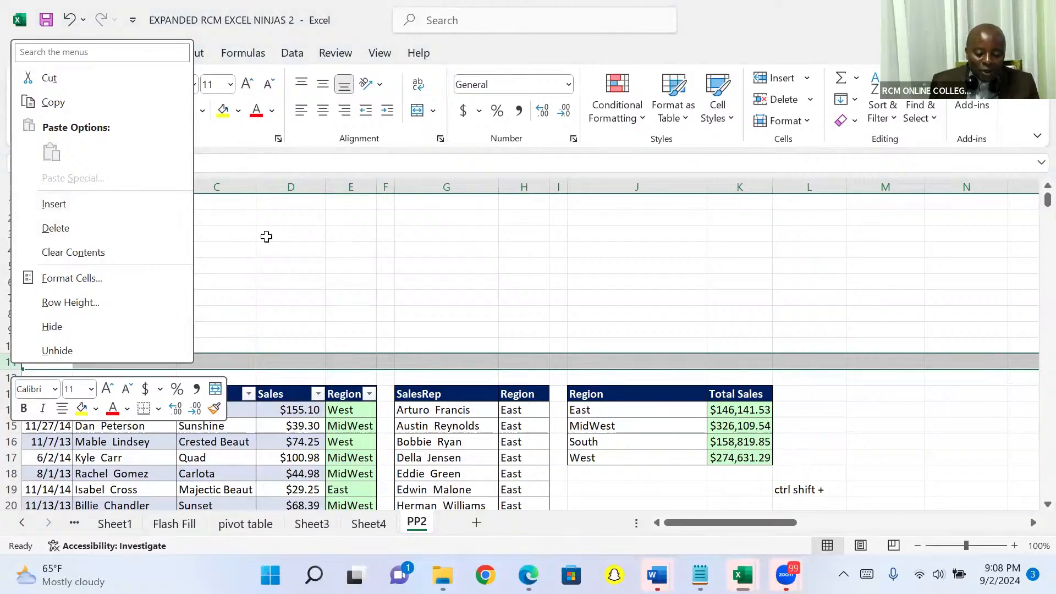
key(Escape)
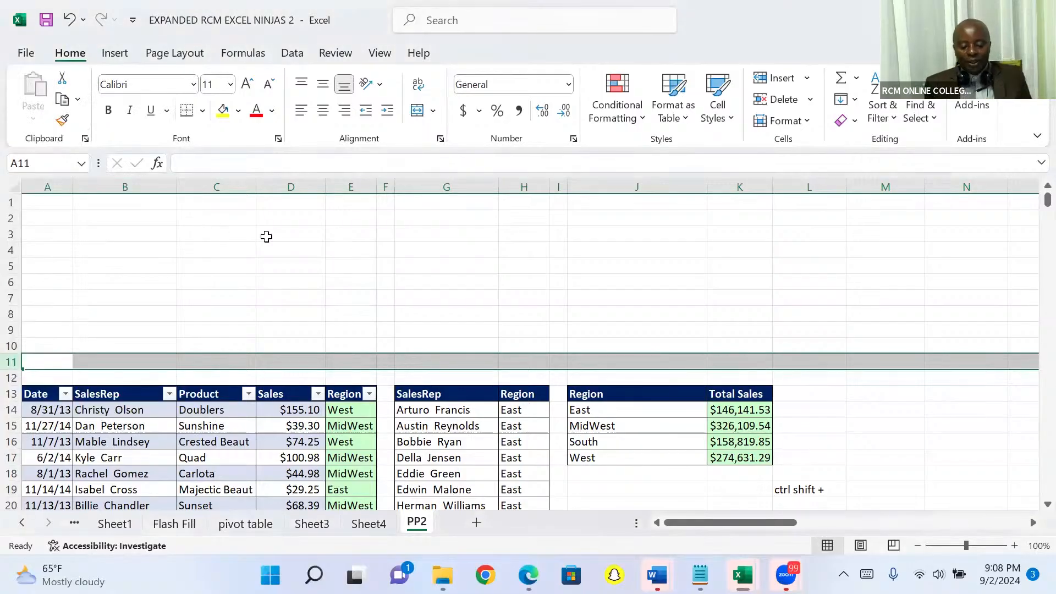
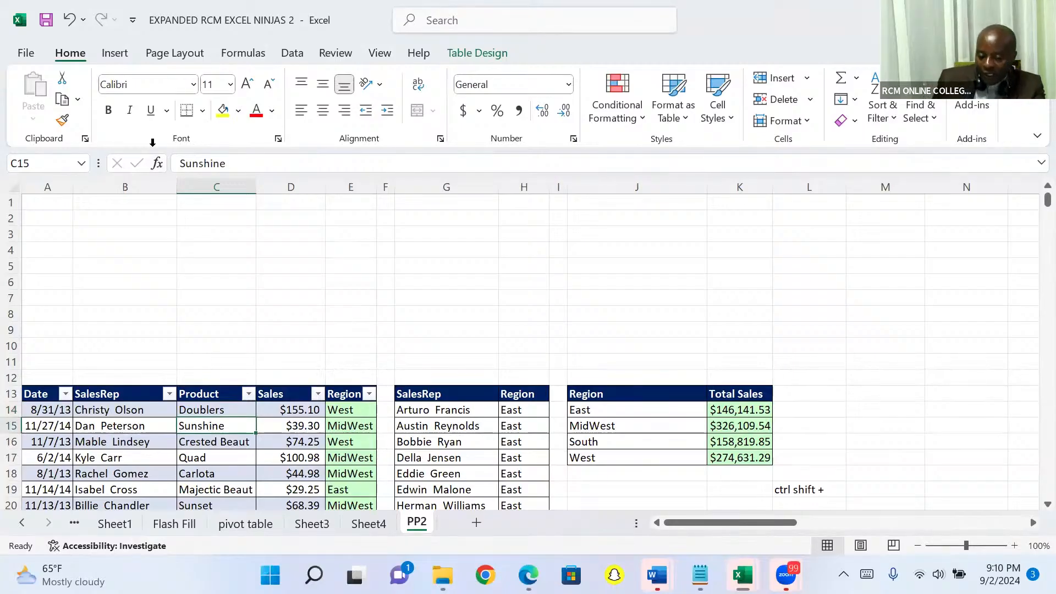
Insert slicers for the SalesRep and Region fields of the PP2 sales table
click(122, 57)
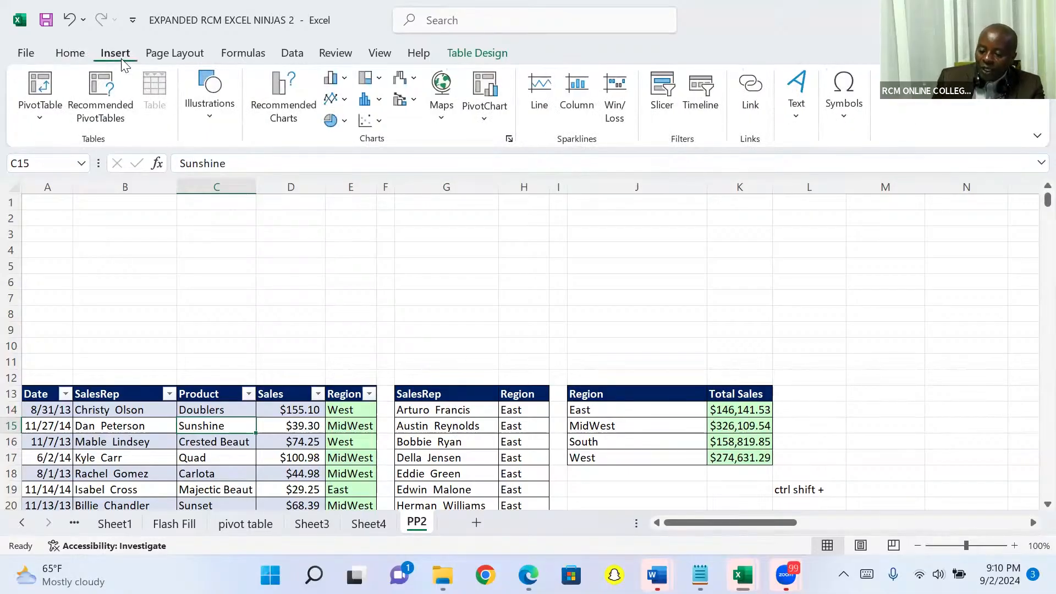
click(663, 94)
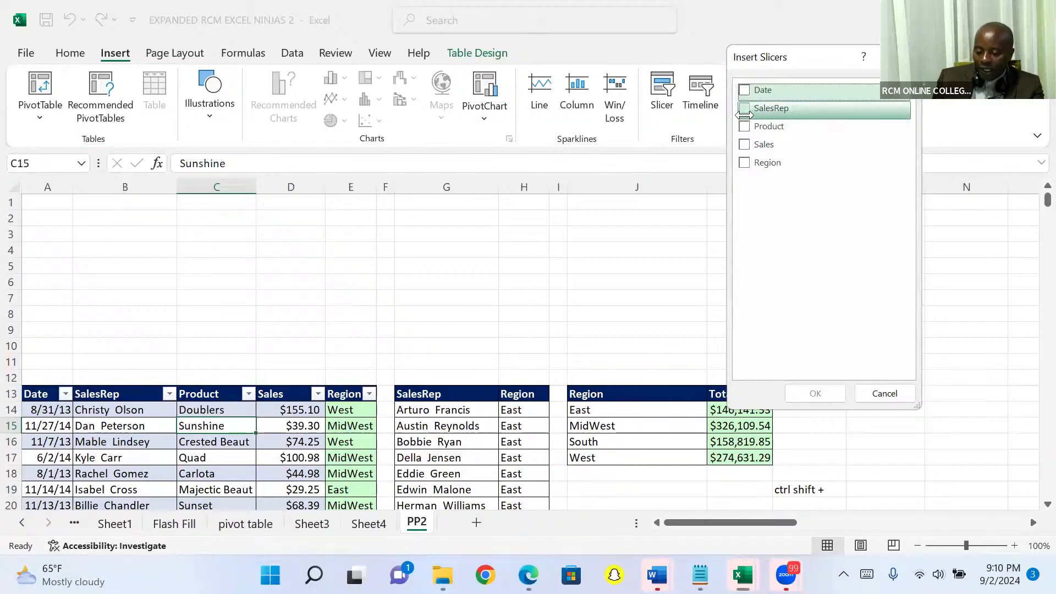
click(744, 109)
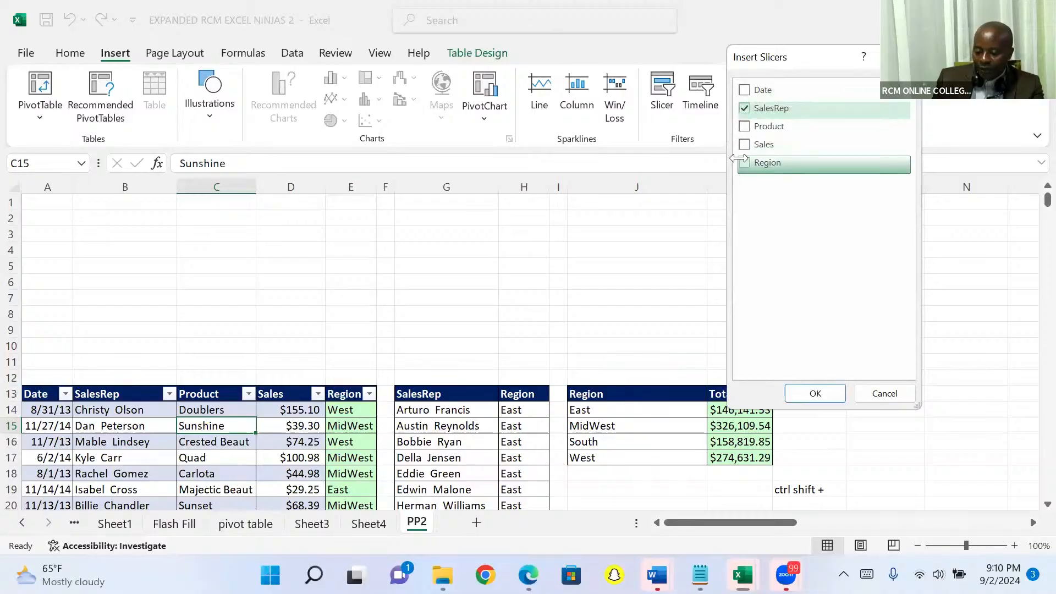
click(740, 161)
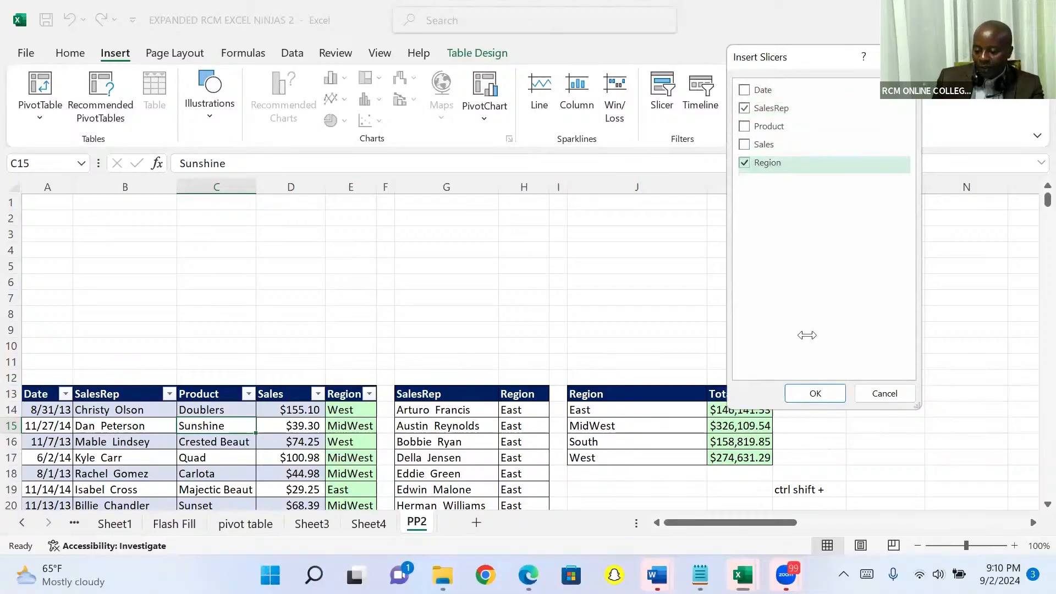
click(799, 389)
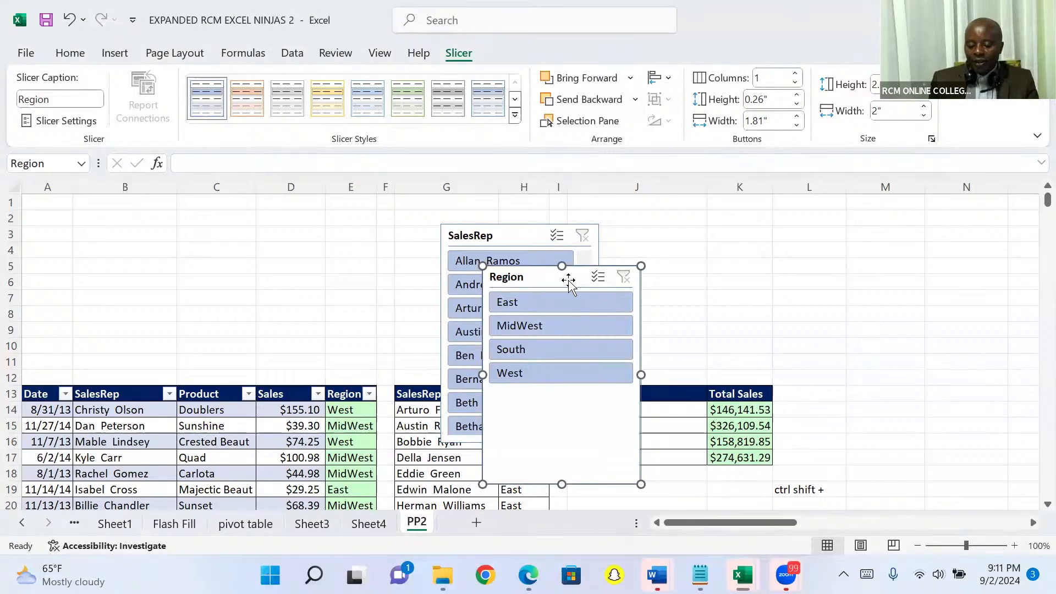
Separate the Region slicer from the overlapping SalesRep slicer and delete the SalesRep slicer
drag(568, 282, 754, 259)
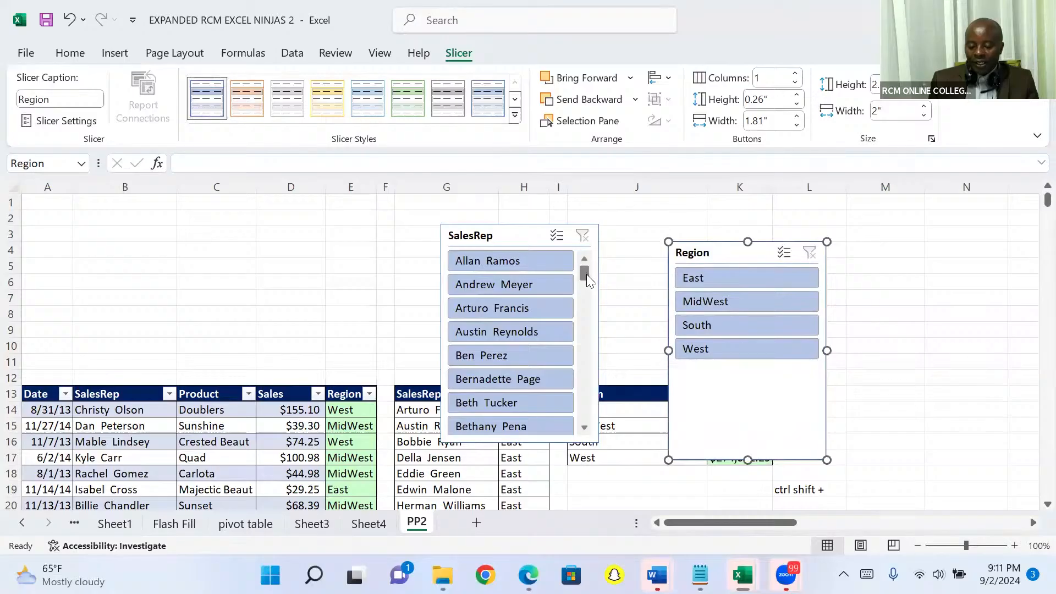
drag(587, 274, 577, 223)
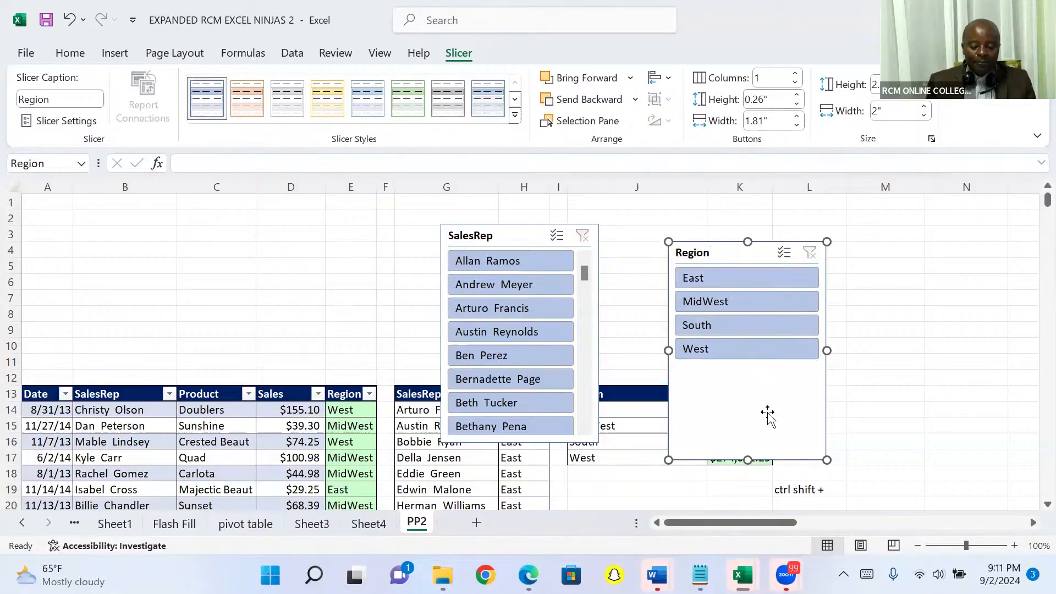
click(497, 238)
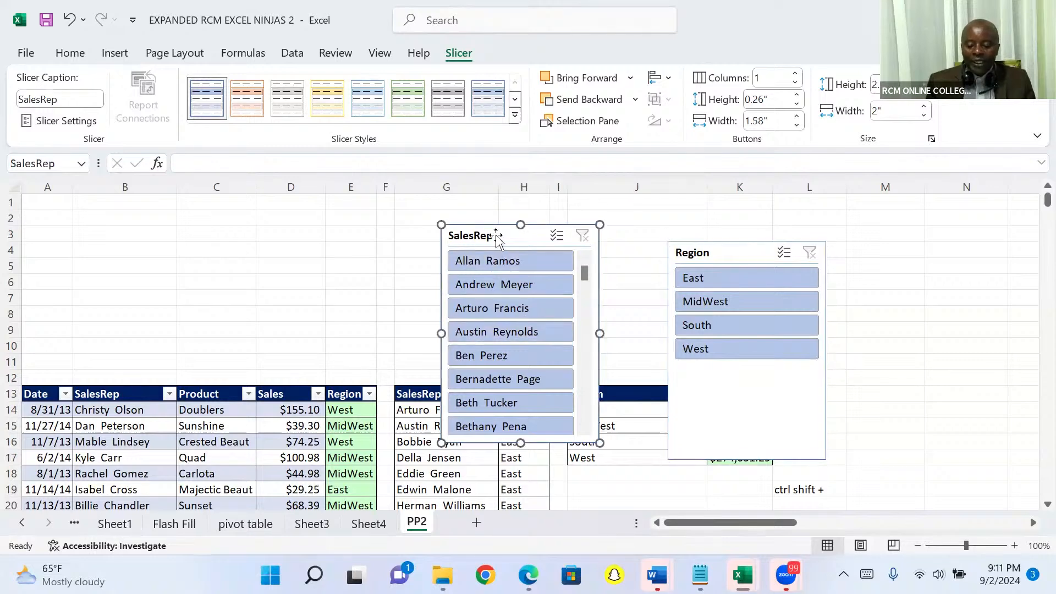
key(Delete)
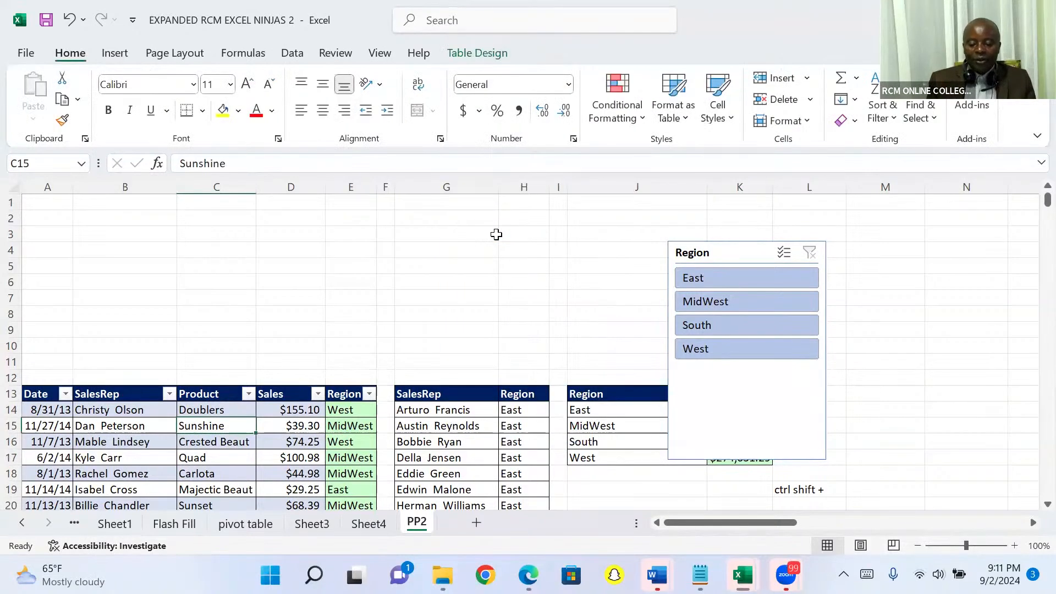
Set the Region slicer to show its buttons in 4 columns
click(727, 253)
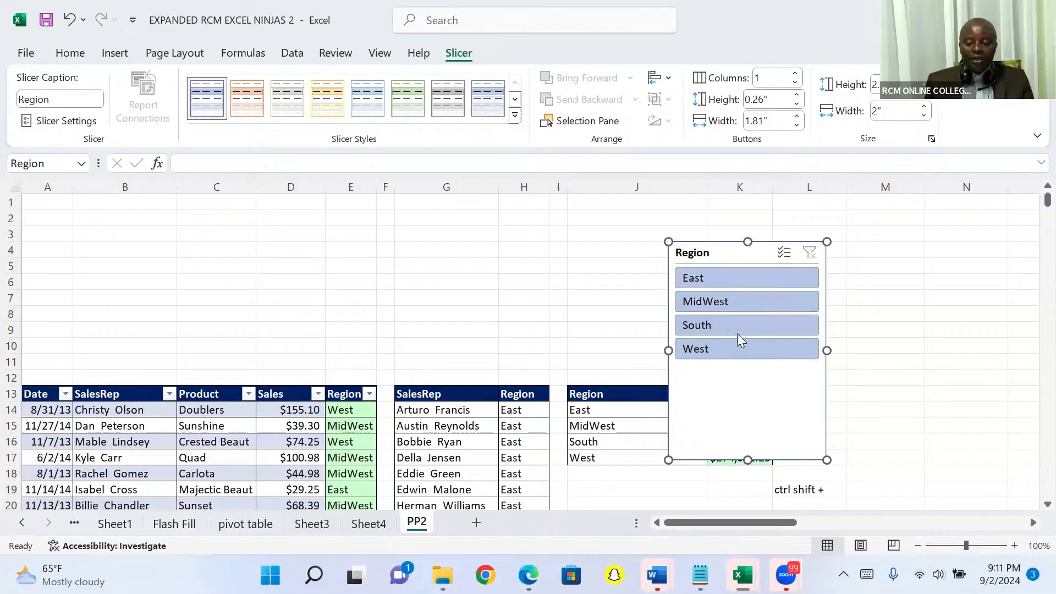
click(797, 73)
click(797, 73)
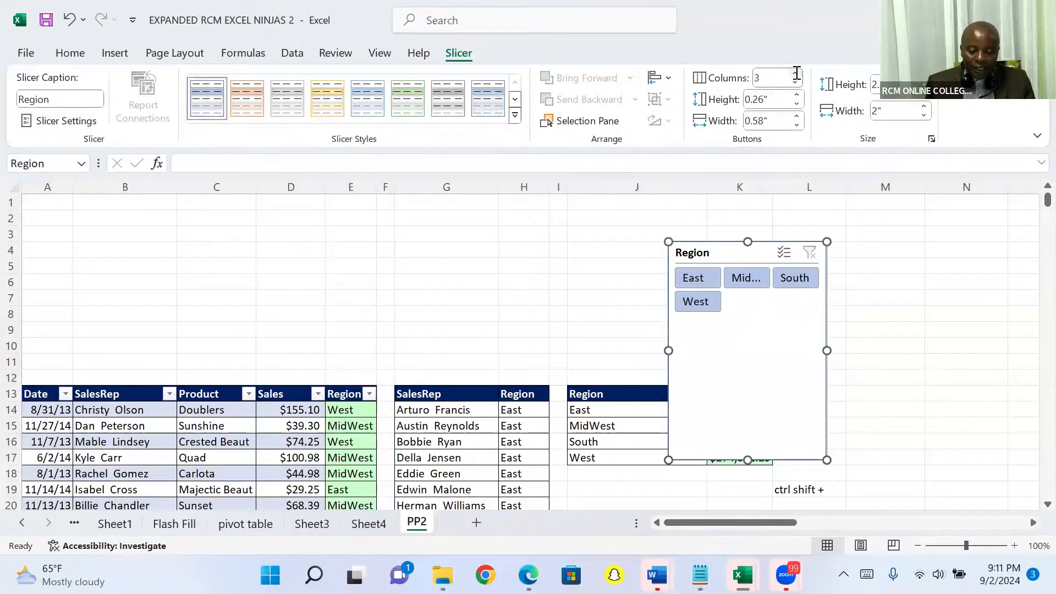
click(797, 73)
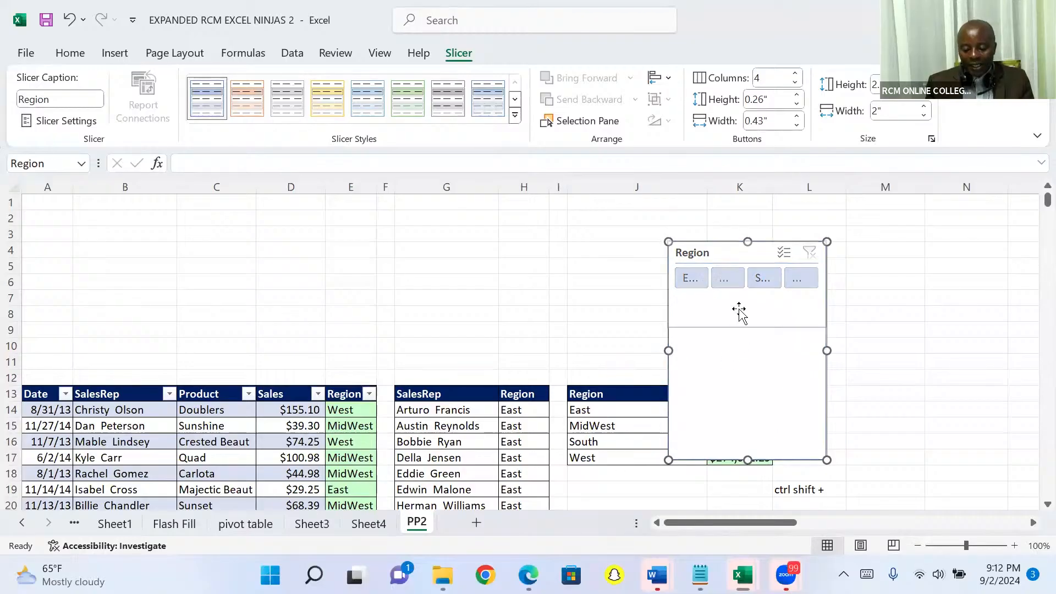
Shorten the Region slicer to a single button row and widen it to about 6.78"
drag(737, 292, 738, 295)
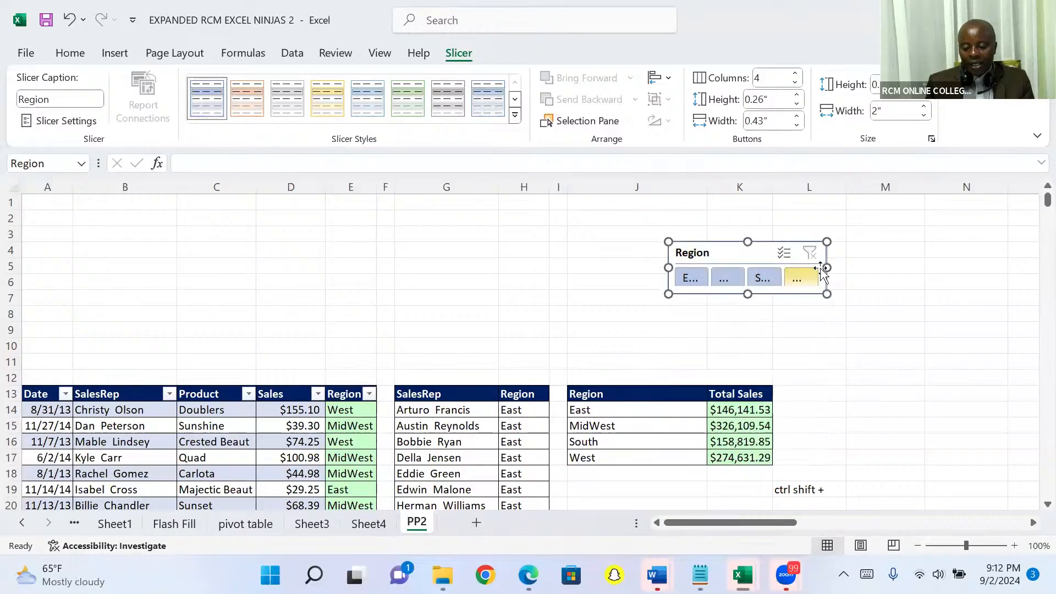
drag(827, 267, 1038, 247)
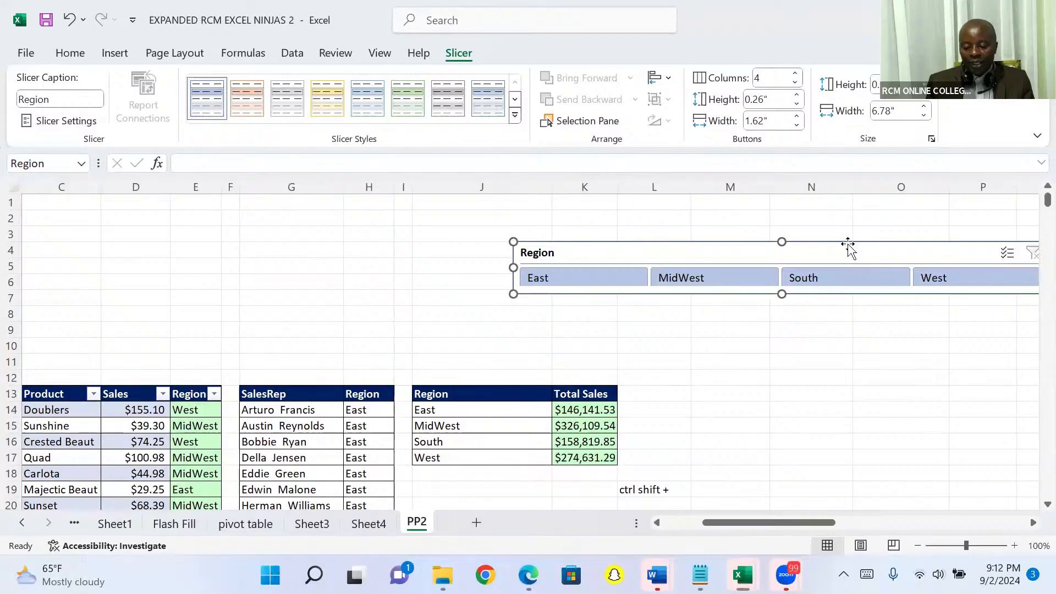
Place the Region slicer in the blank rows directly above the sales table, starting at column A, and narrow it to about 6.67"
drag(850, 246, 346, 337)
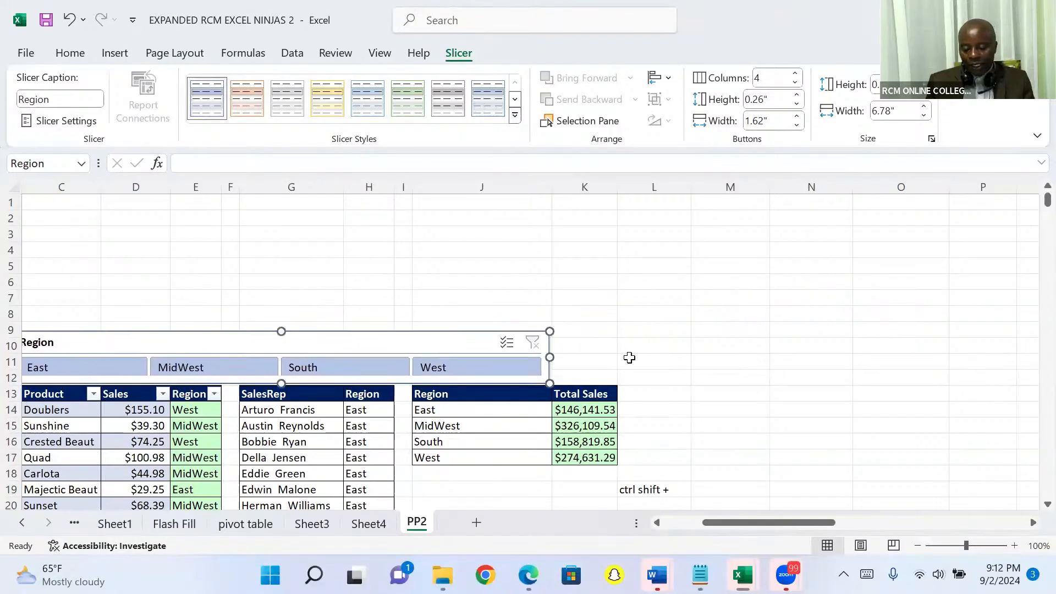
drag(721, 522, 682, 528)
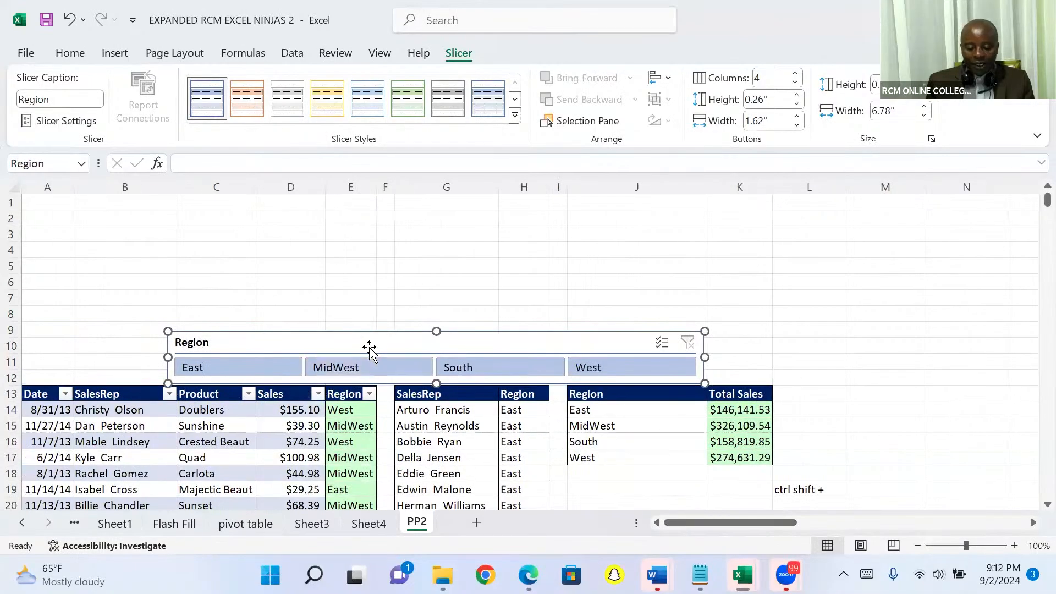
drag(349, 338, 213, 341)
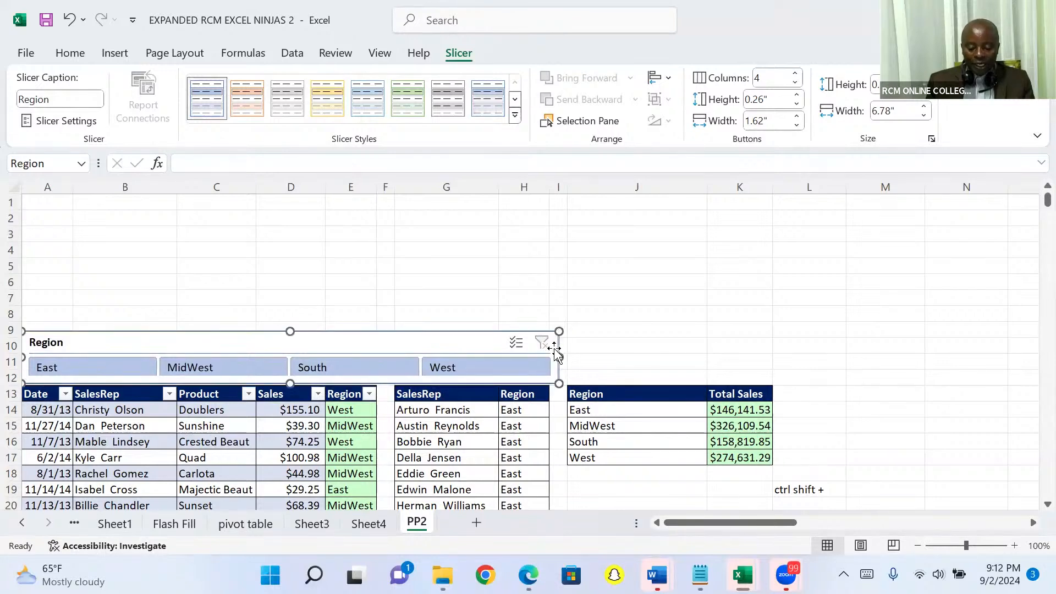
drag(559, 356, 550, 357)
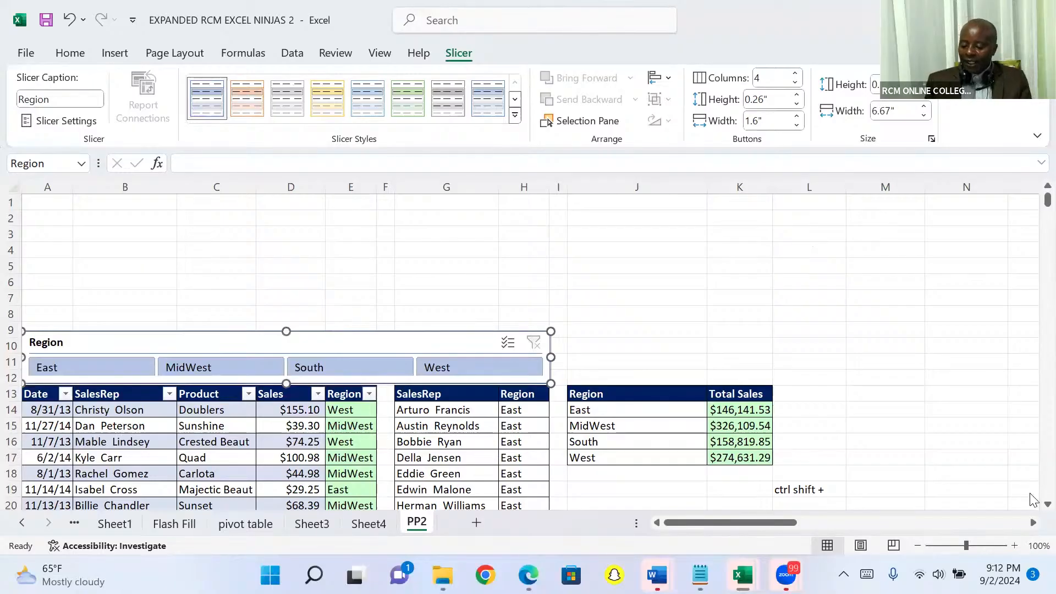
Filter the sales table to the East region with the slicer
scroll(1031, 512, down, 1)
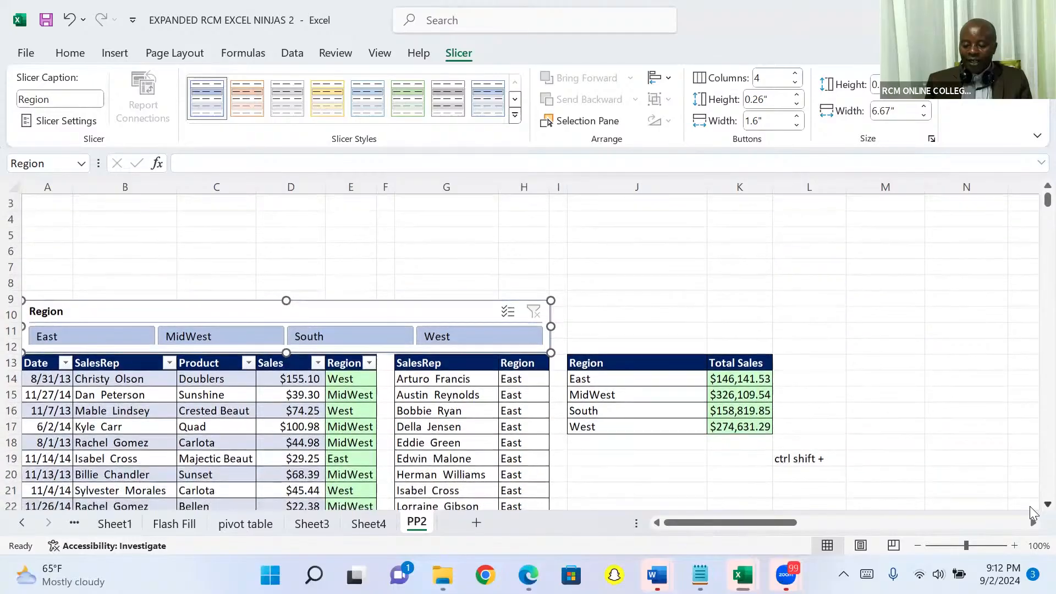
scroll(1032, 513, down, 3)
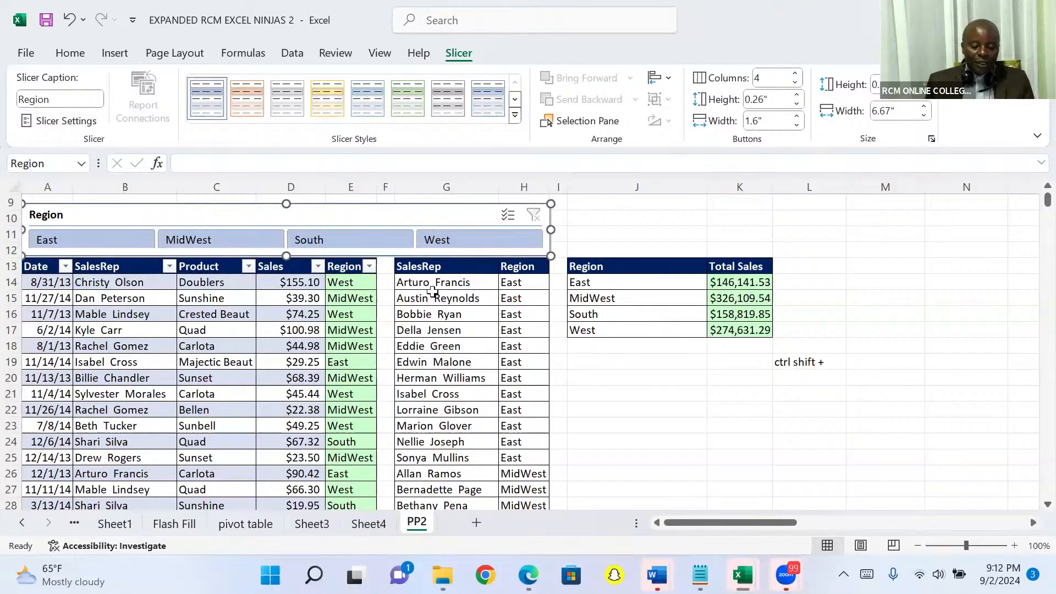
click(102, 241)
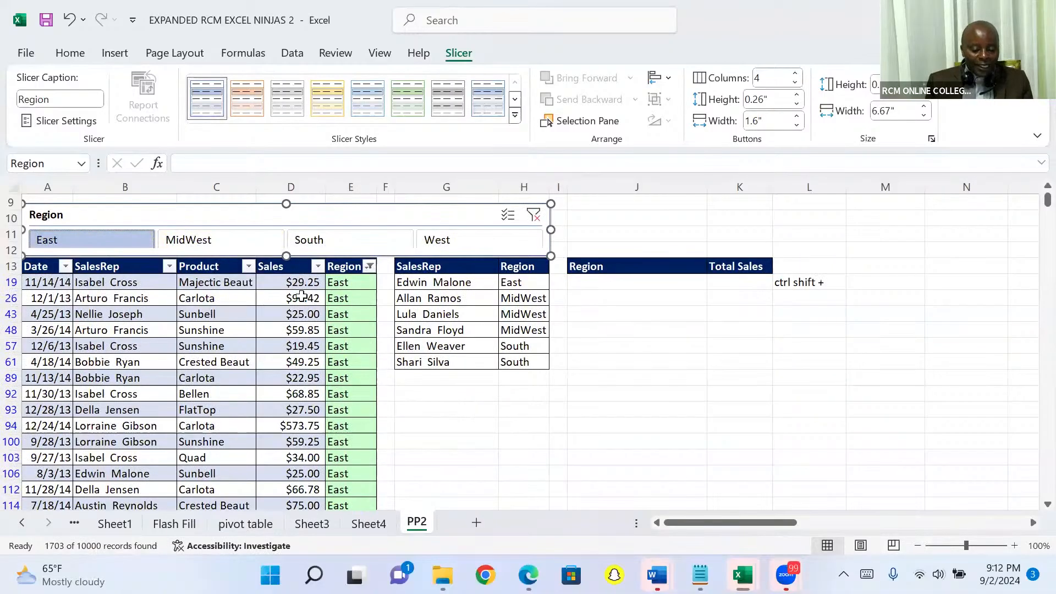
Check the filtered Sales total in the table's last row and return to the blank rows above the header
click(344, 283)
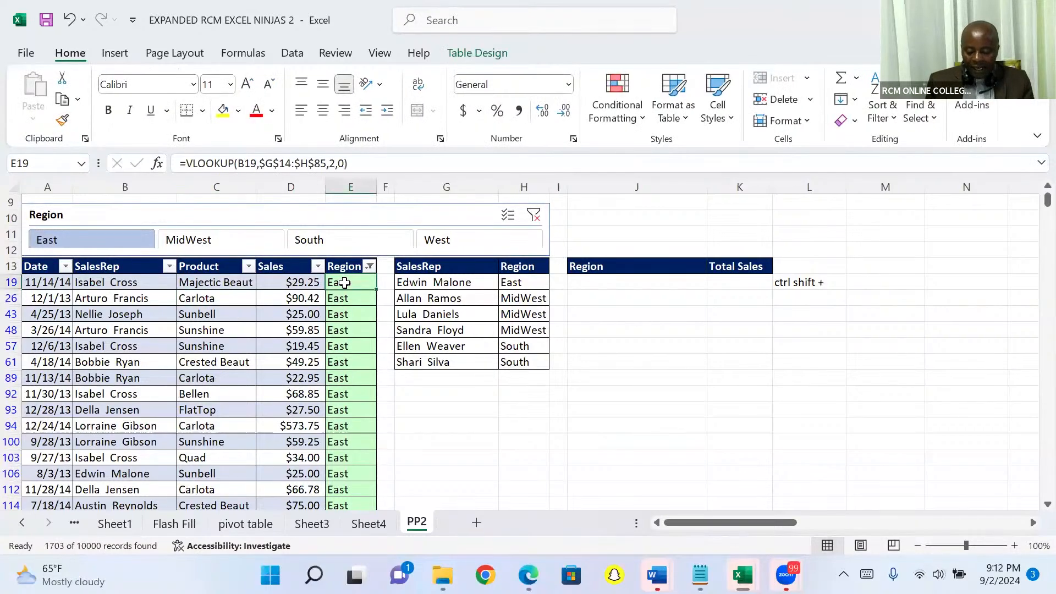
key(ctrl+Down)
key(Down)
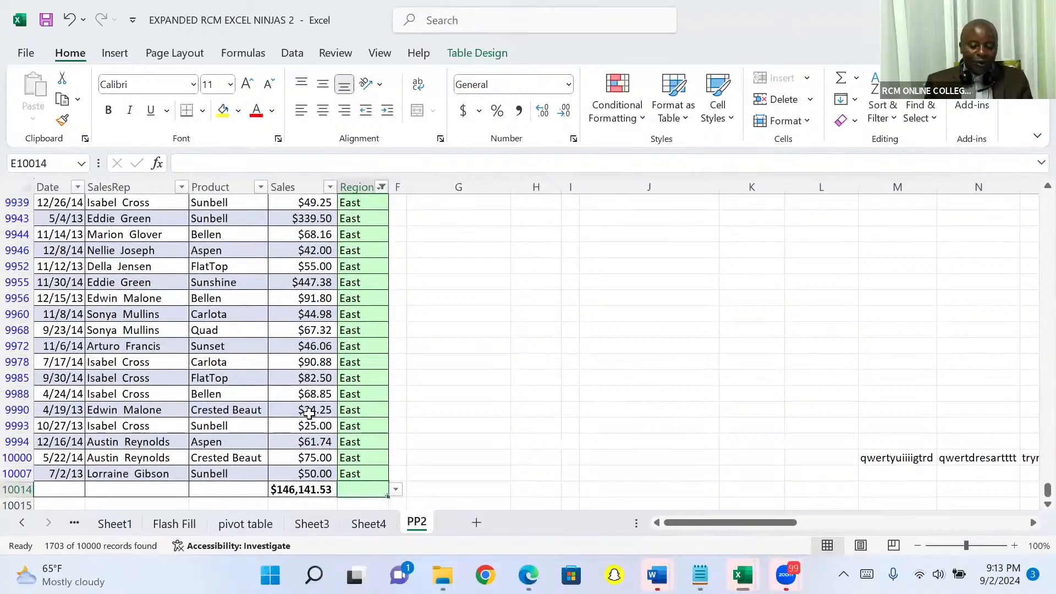
key(Left)
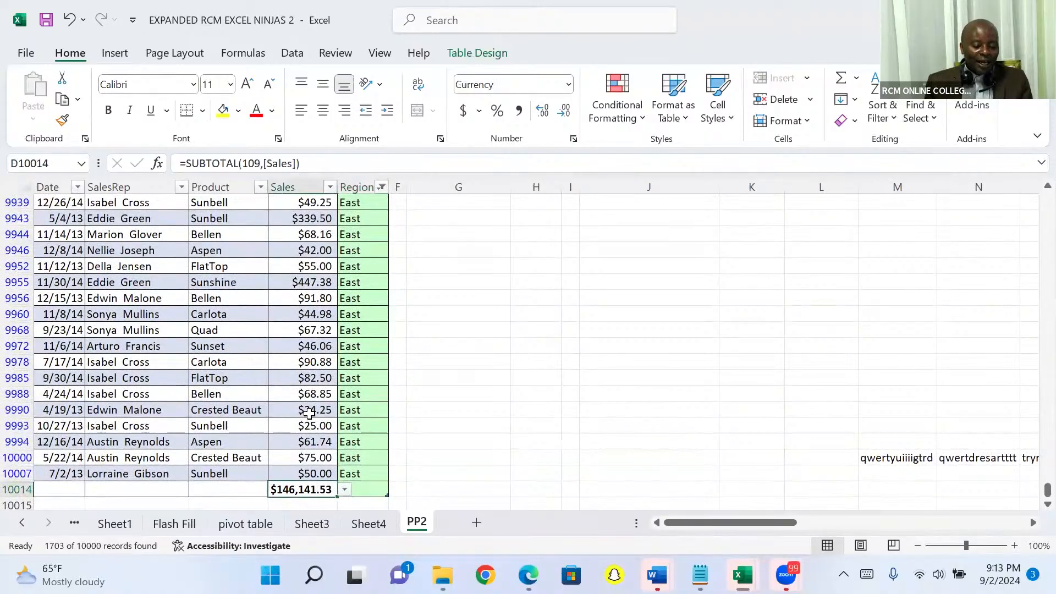
key(ctrl+Up)
key(ctrl+Up)
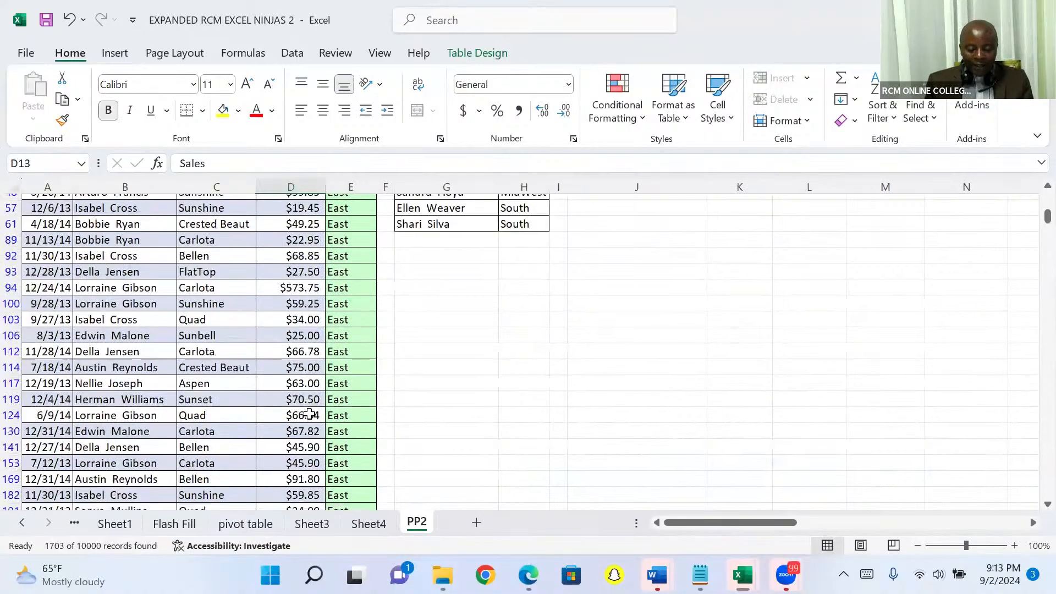
key(Down)
key(Down)
key(Down)
key(Down)
key(Down)
key(Down)
key(Down)
key(Down)
key(Down)
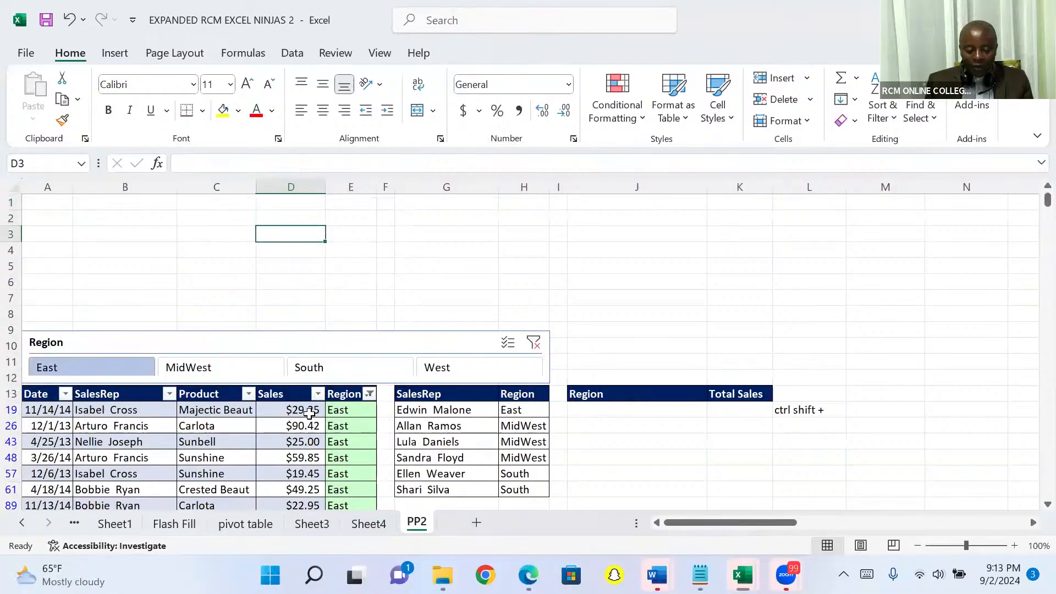
key(Down)
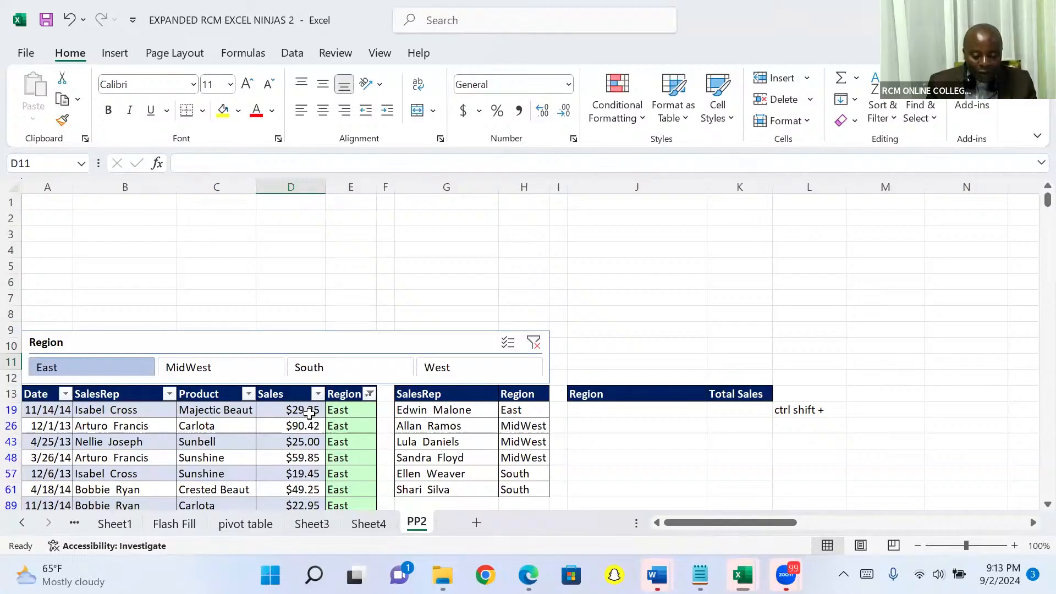
Filter the sales table to both MidWest and South with the Region slicer, and select the slicer
click(214, 372)
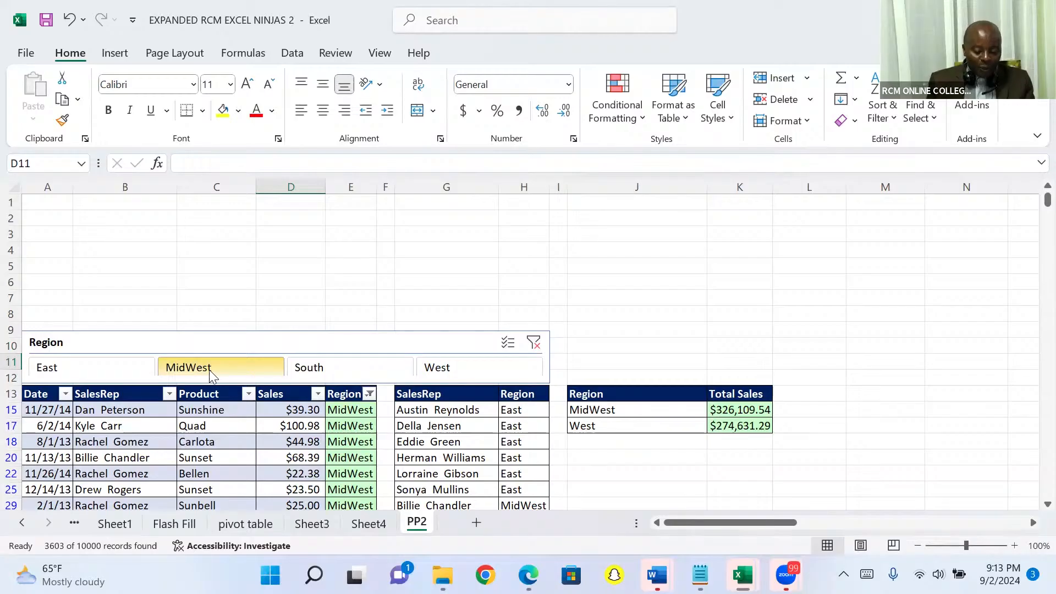
ctrl+click(313, 372)
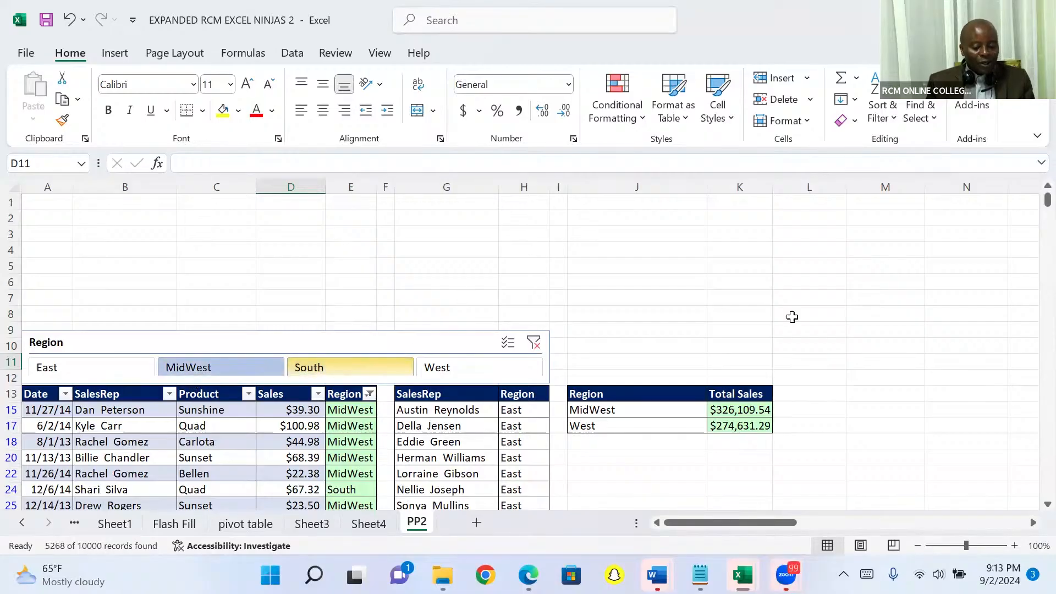
scroll(1032, 509, down, 2)
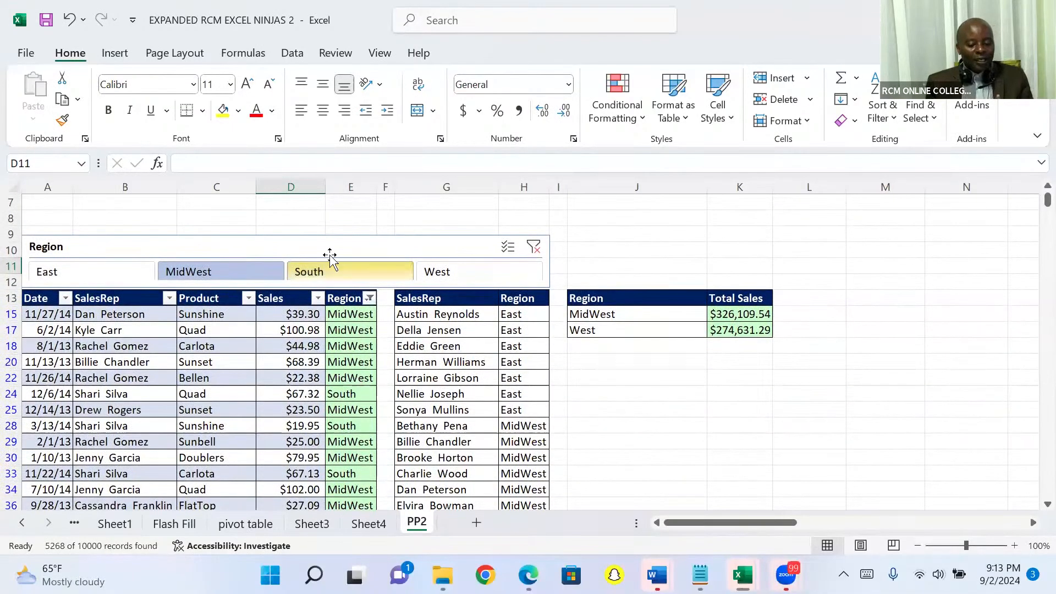
click(317, 243)
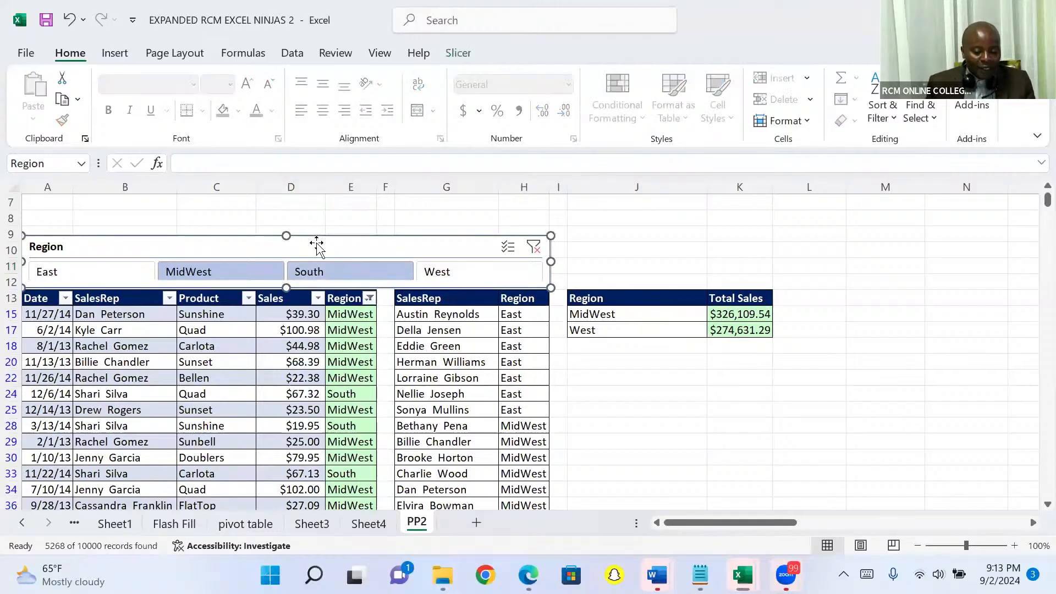
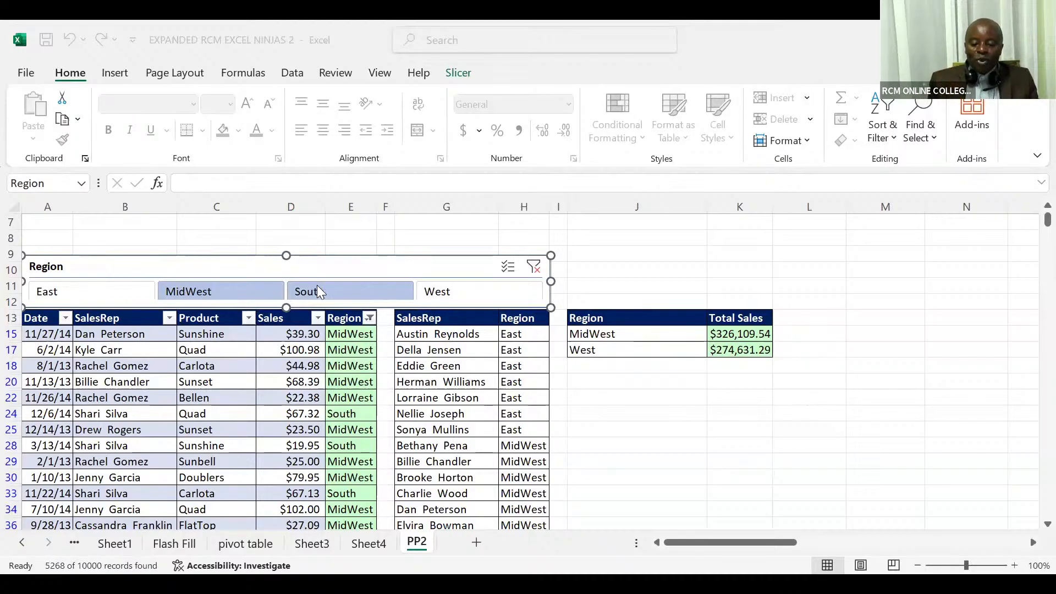
Delete the existing Region slicer and insert a fresh slicer for the sales table's Region field
click(362, 266)
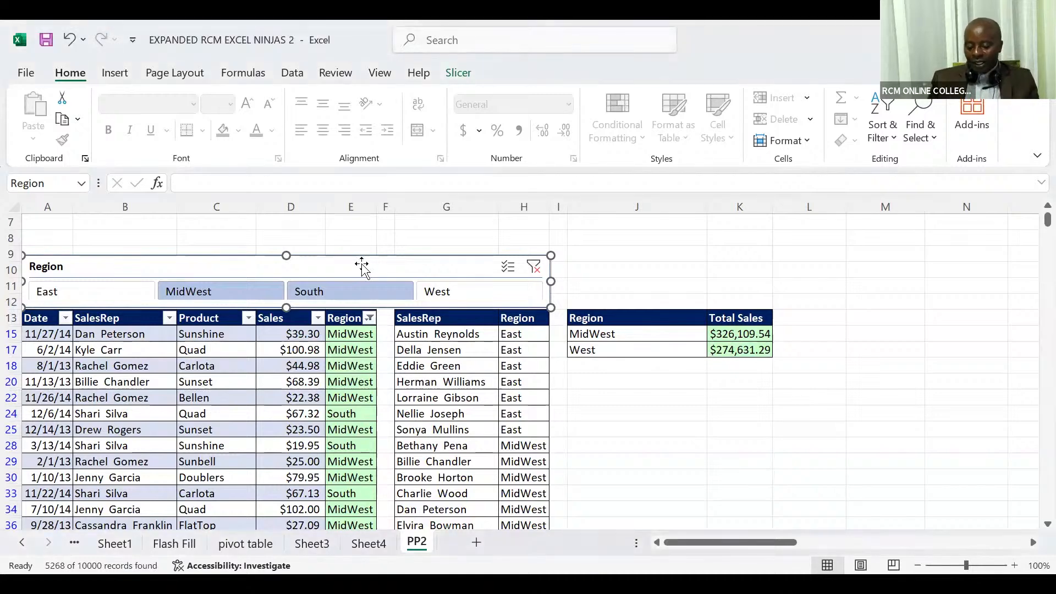
key(Delete)
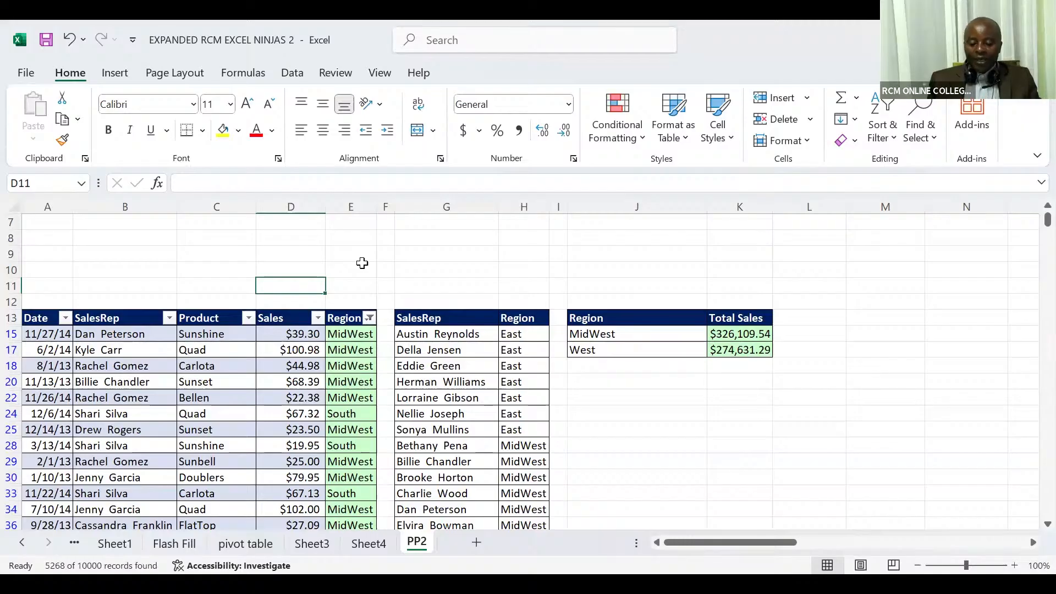
click(296, 364)
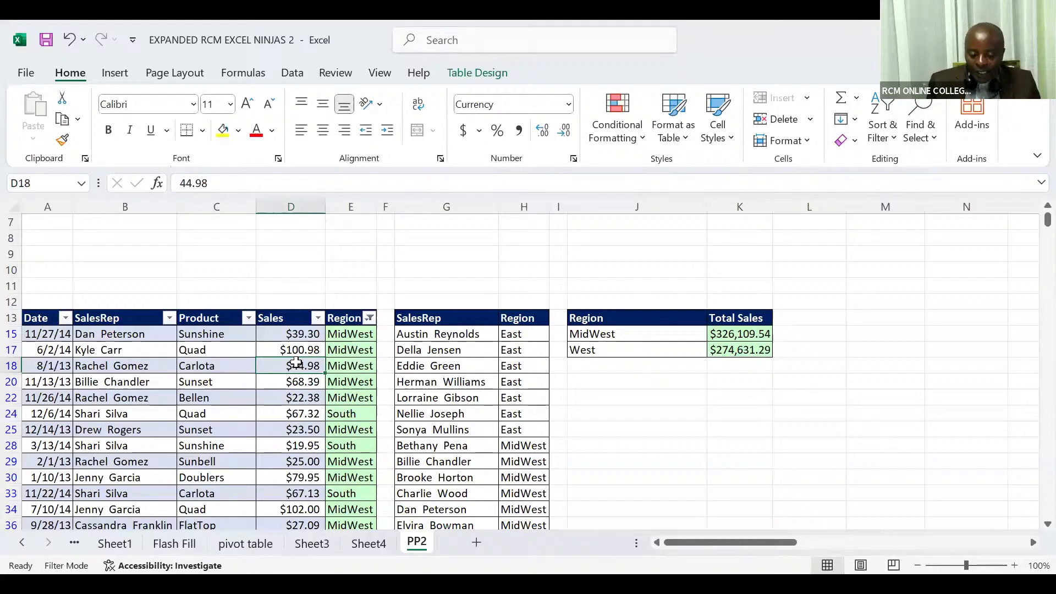
click(126, 75)
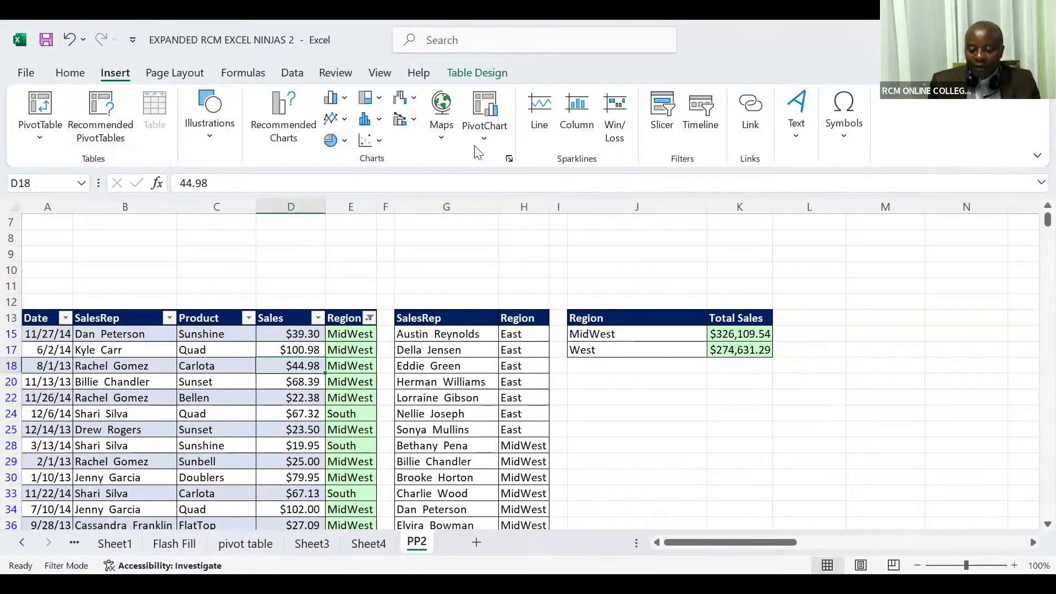
click(663, 116)
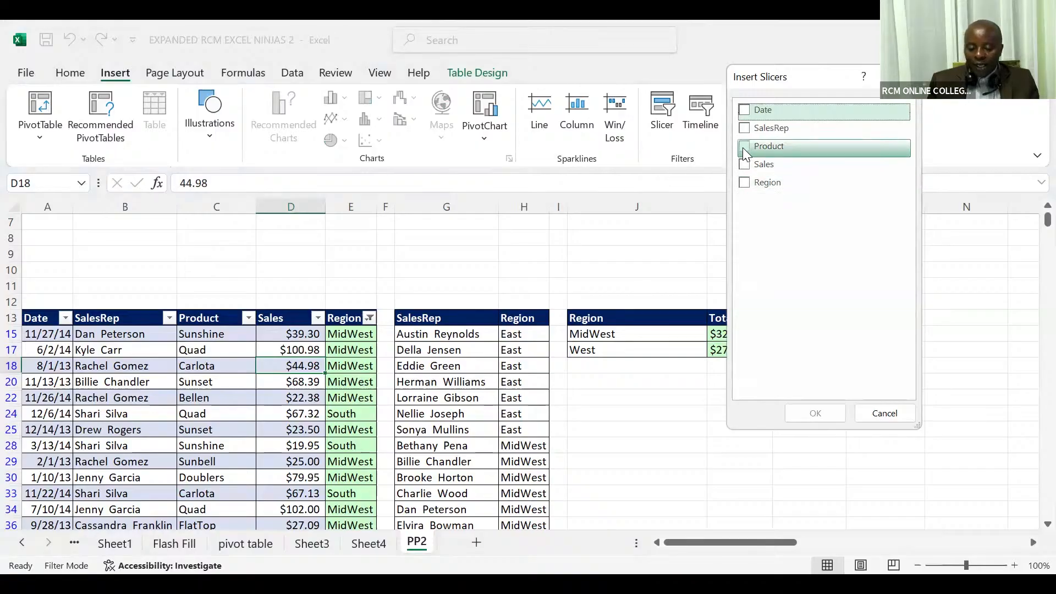
click(744, 184)
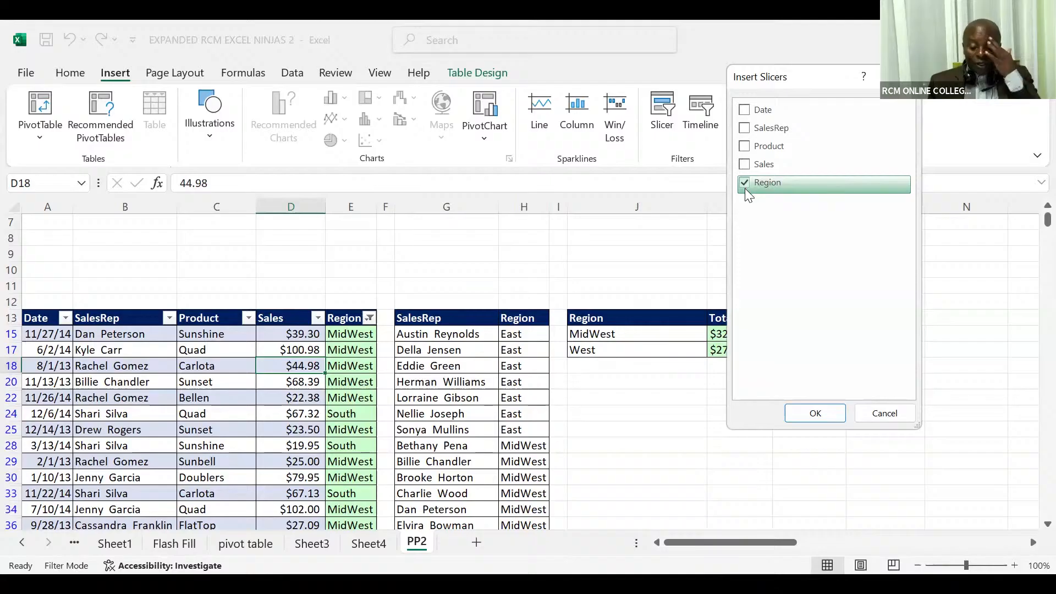
click(791, 414)
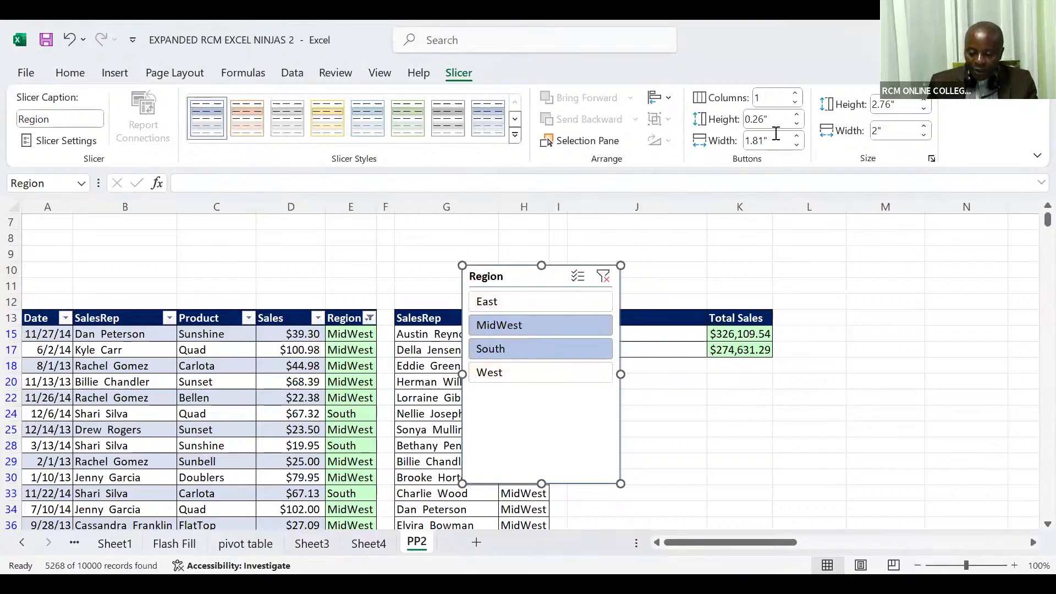
Arrange the new Region slicer's buttons in 4 columns and shorten the slicer to about 0.69" high
click(797, 95)
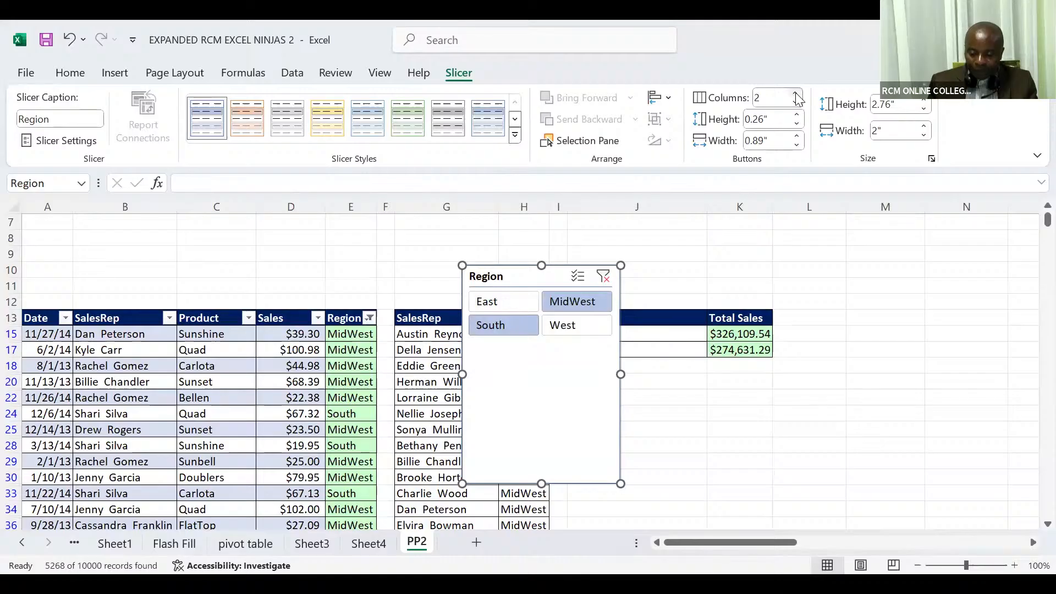
click(797, 95)
click(797, 95)
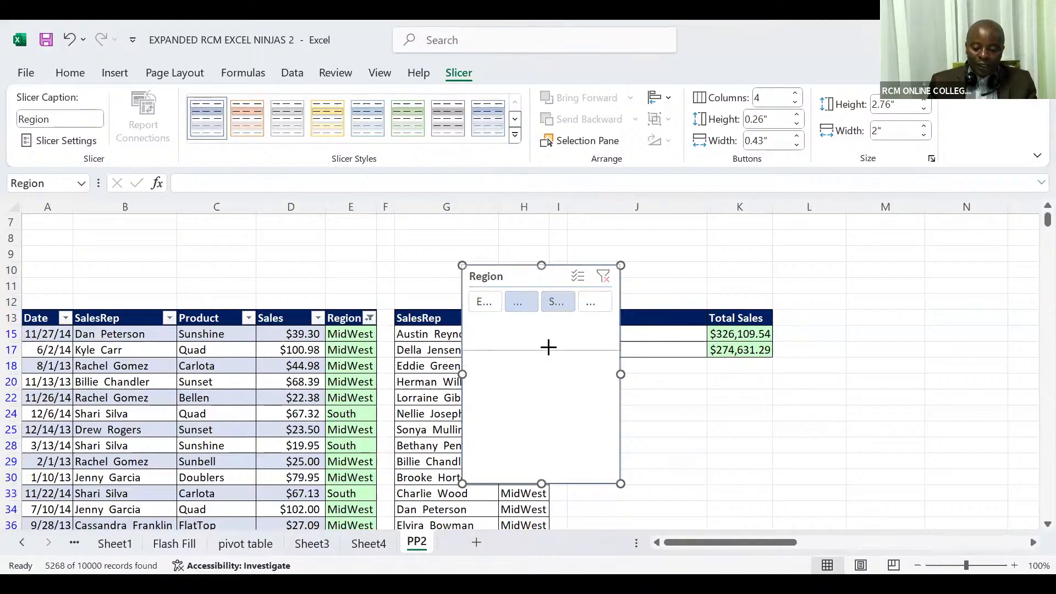
drag(549, 319, 549, 320)
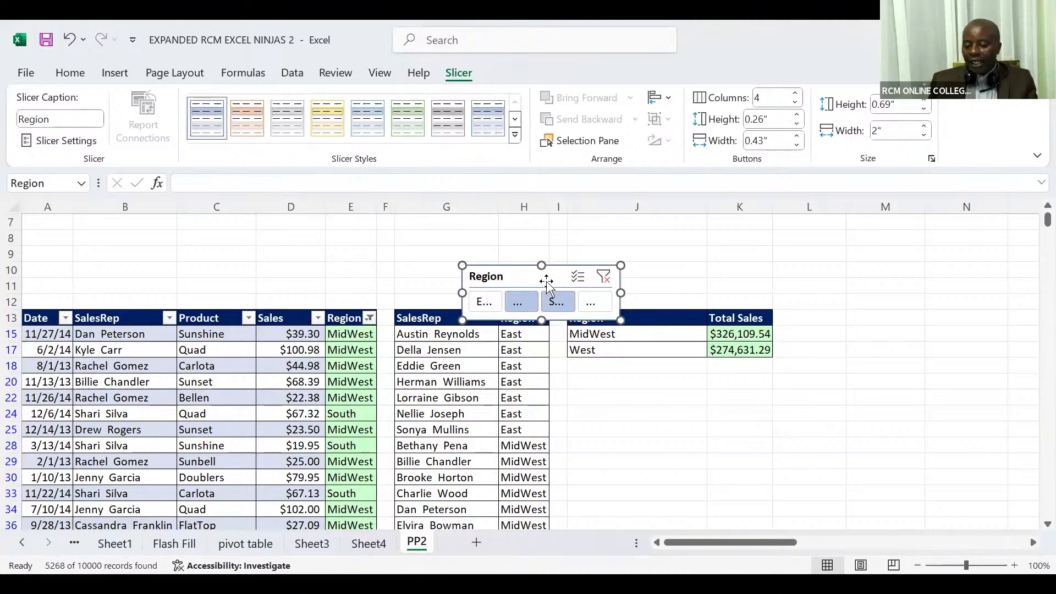
Apply the Light Orange, Slicer Style Light 2 style to the Region slicer and set its button width to 0.8"
click(254, 125)
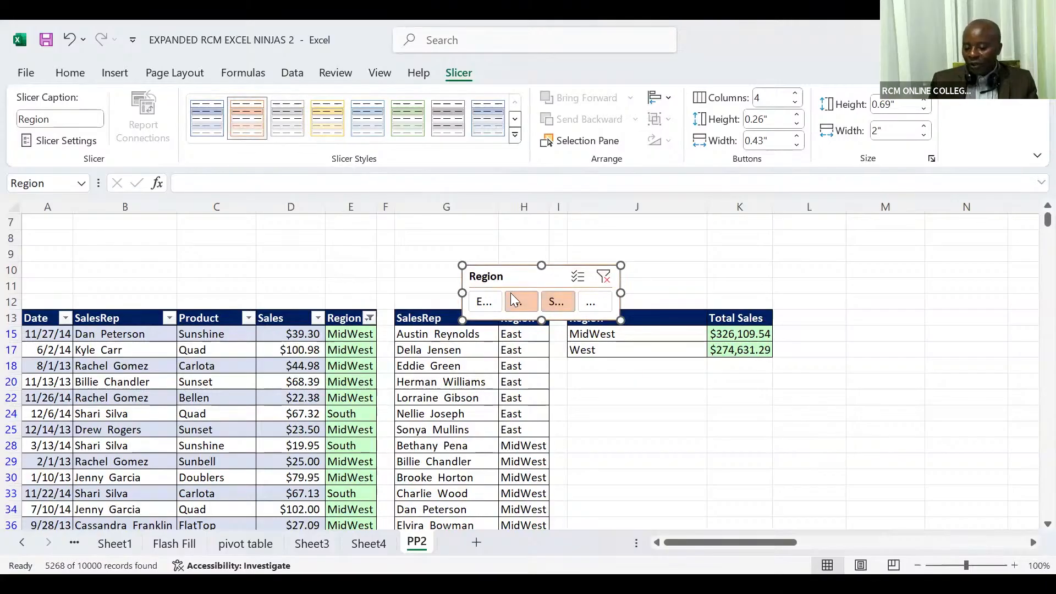
click(797, 137)
click(797, 137)
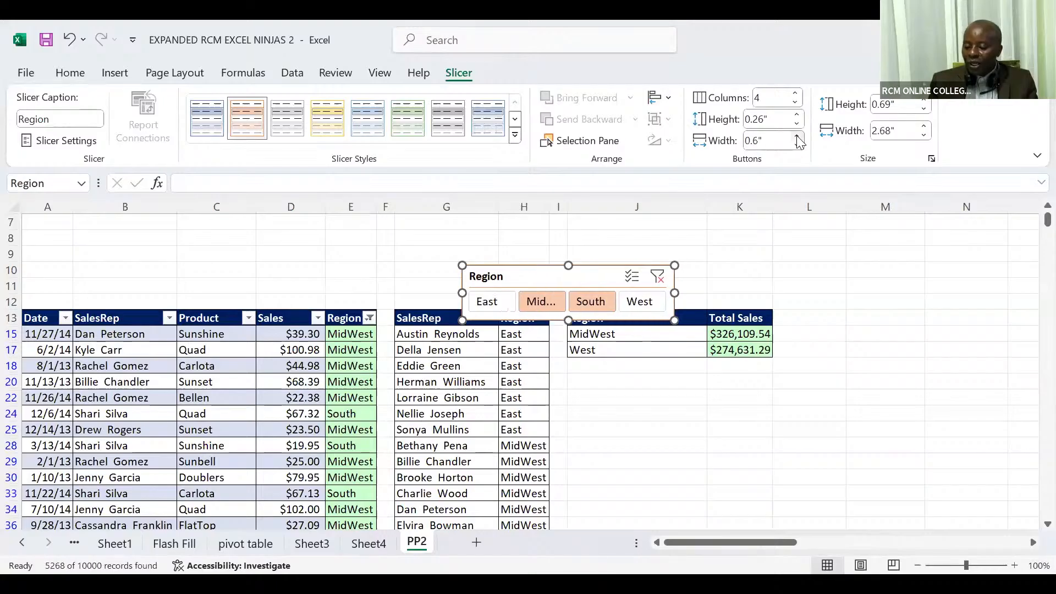
click(797, 137)
click(797, 137)
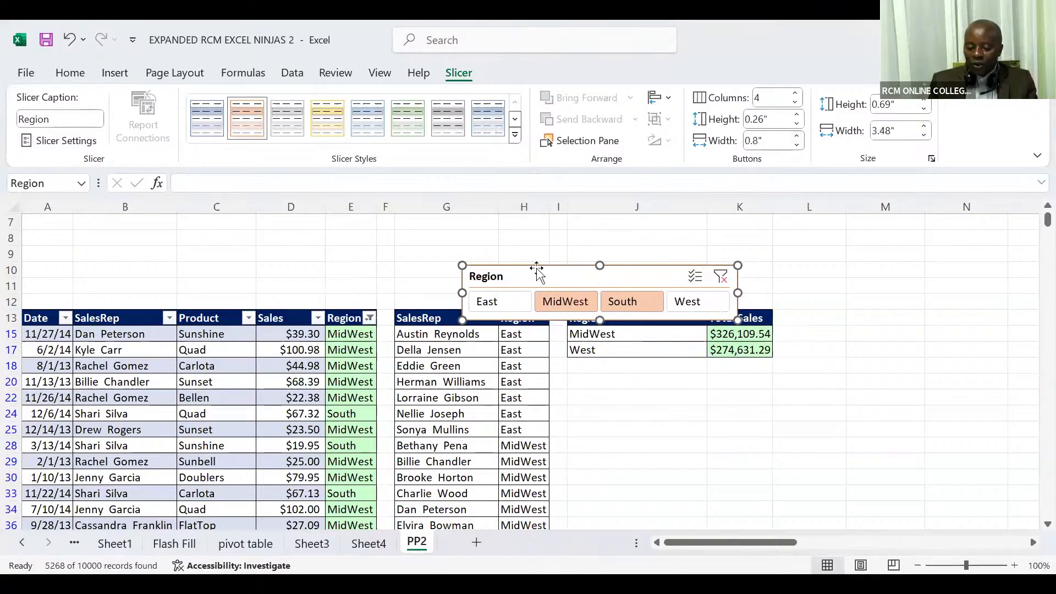
Move the Region slicer directly above the sales table, starting at column A, and widen it to about 4.47" to span the table
drag(529, 274, 86, 265)
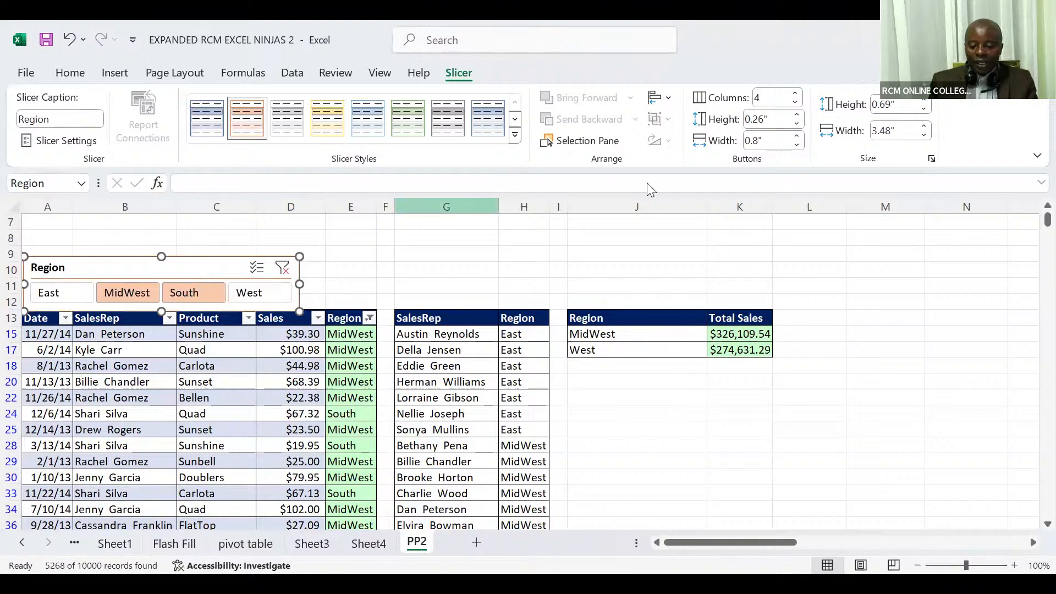
click(797, 138)
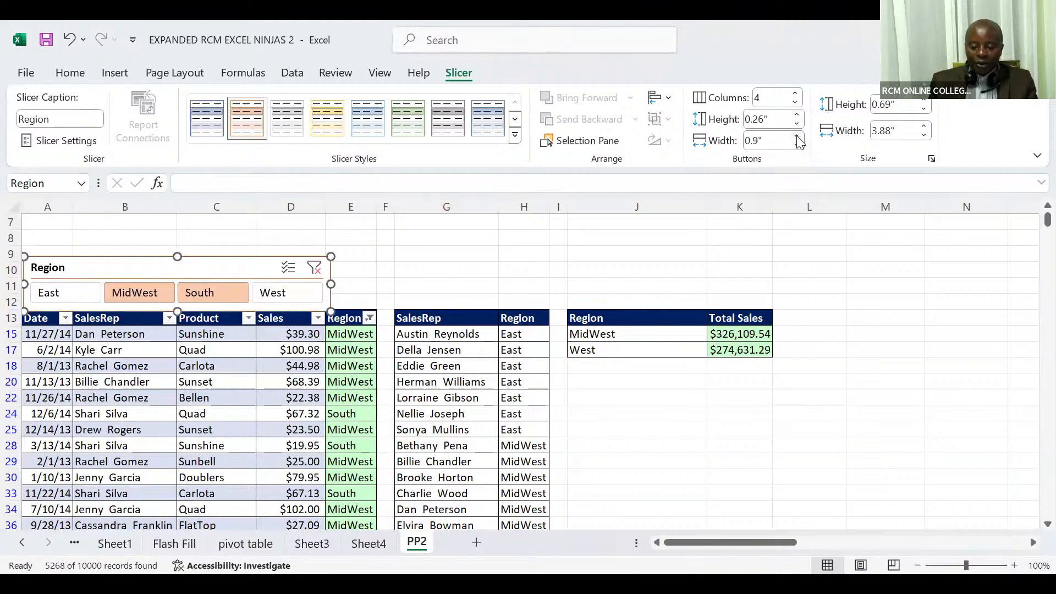
click(797, 137)
click(797, 137)
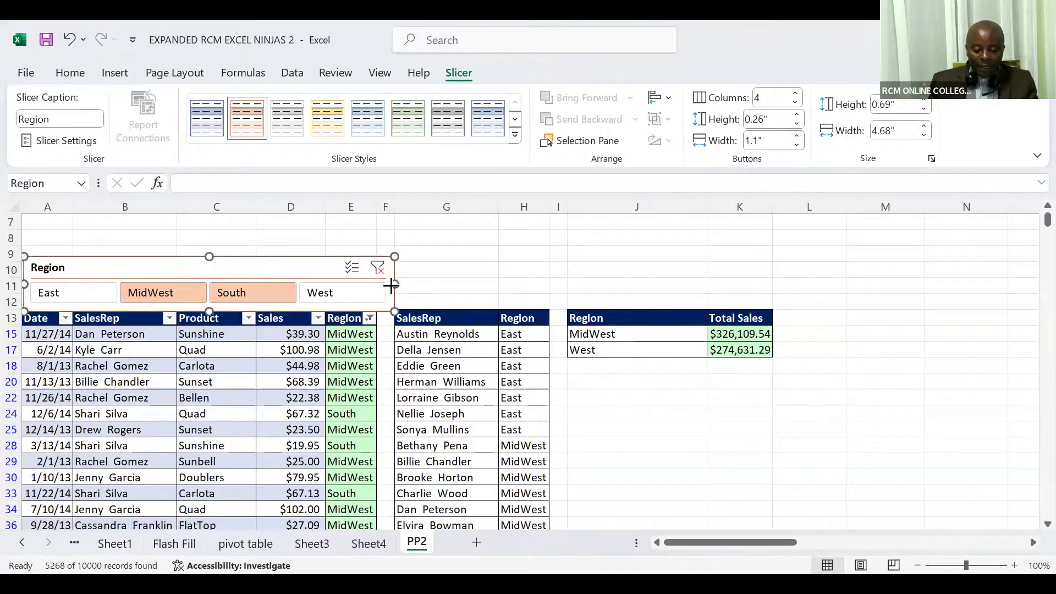
drag(391, 284, 377, 285)
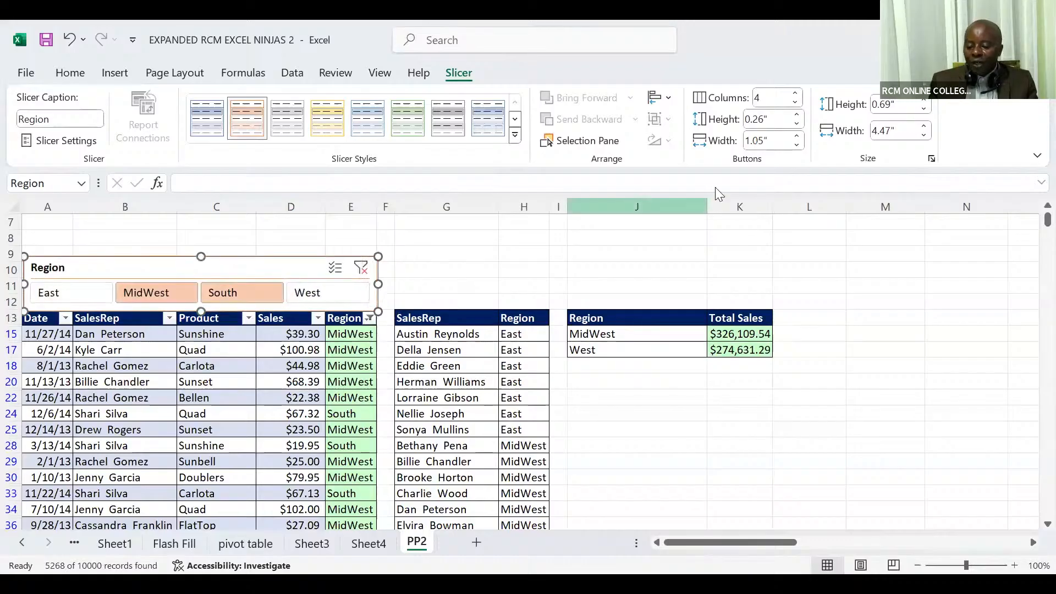
Set the Region slicer's button height to 0.2" and its overall height to 0.6"
click(797, 127)
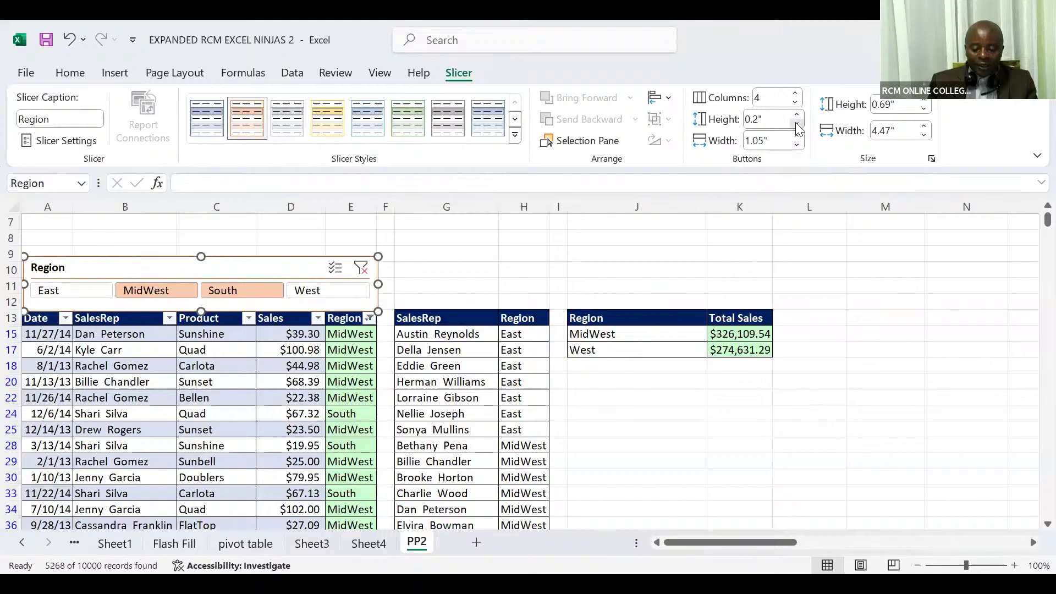
click(797, 127)
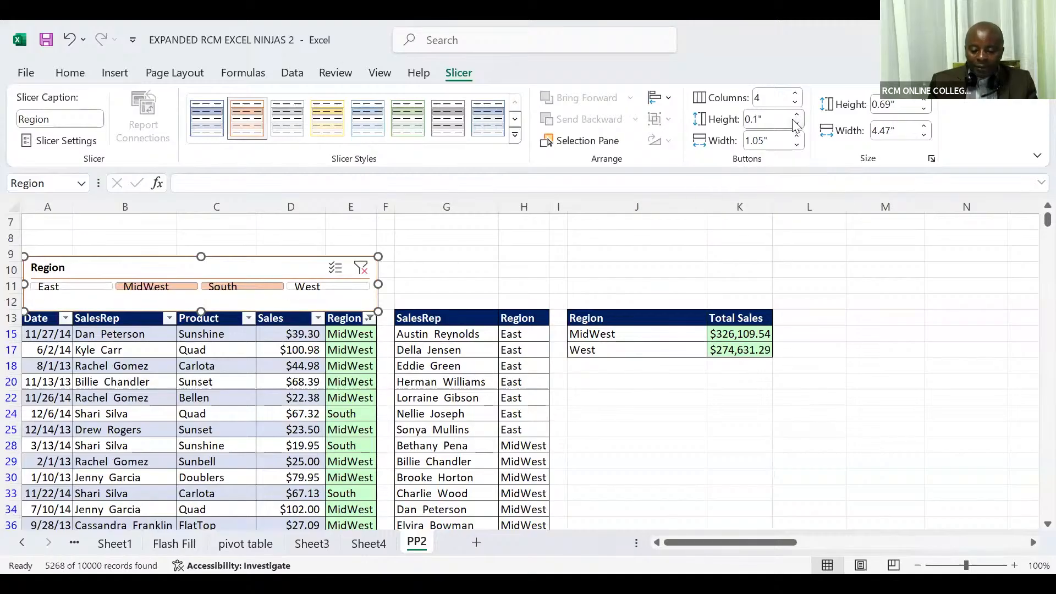
click(798, 115)
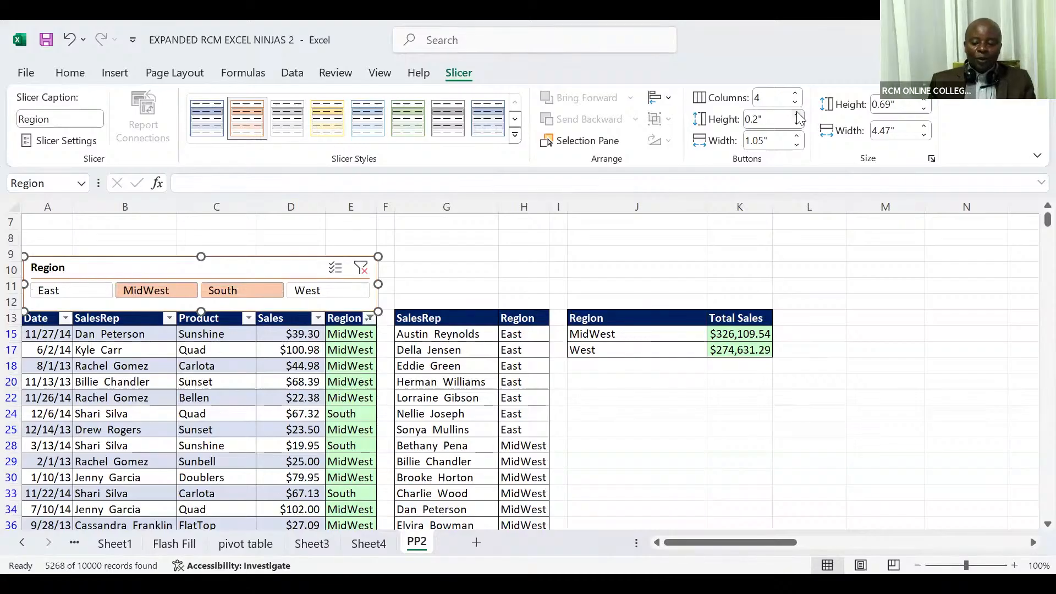
click(923, 109)
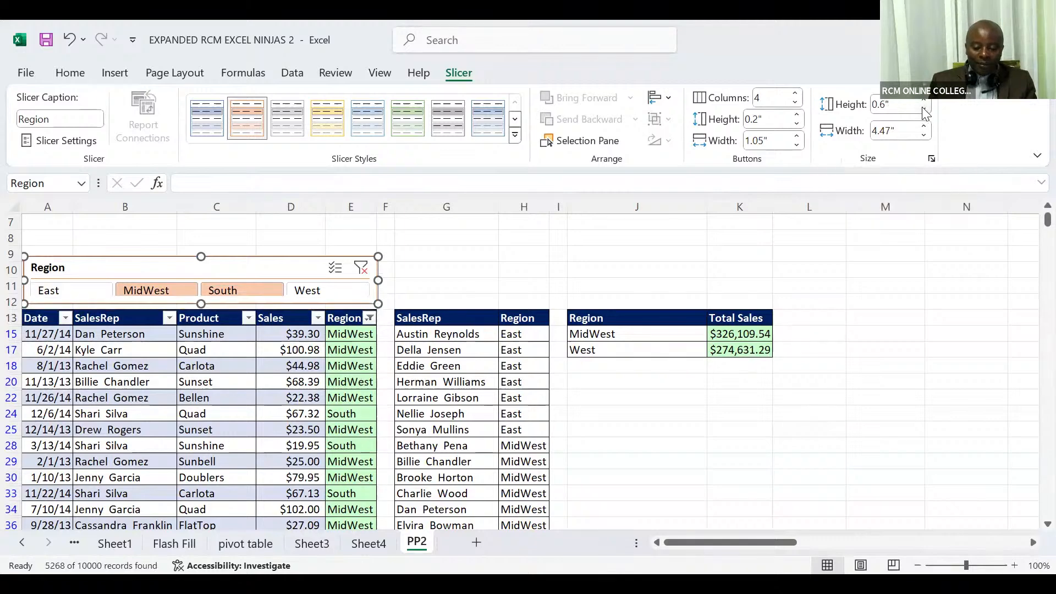
click(922, 110)
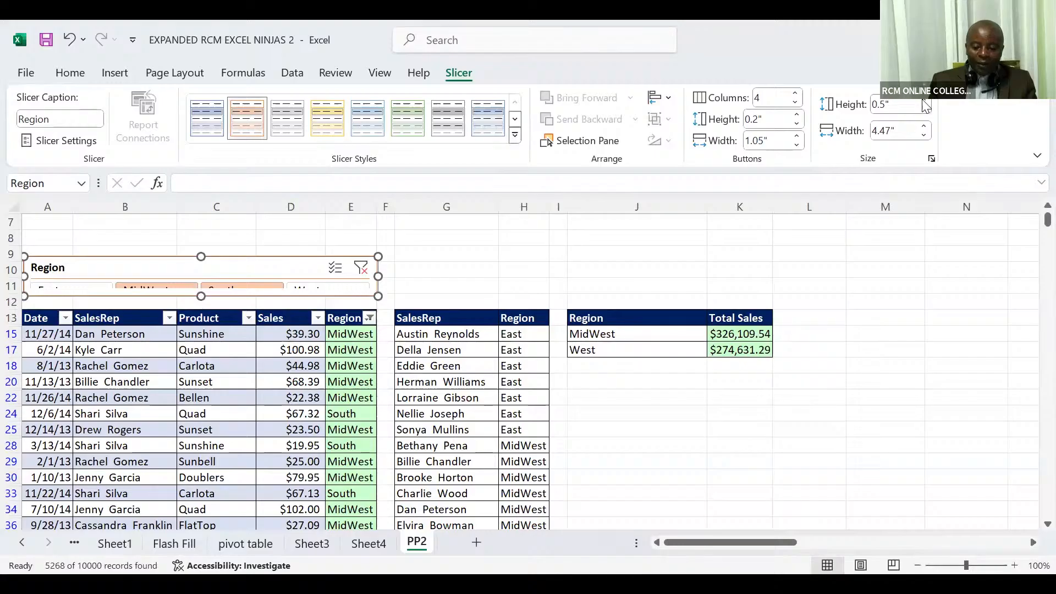
click(925, 100)
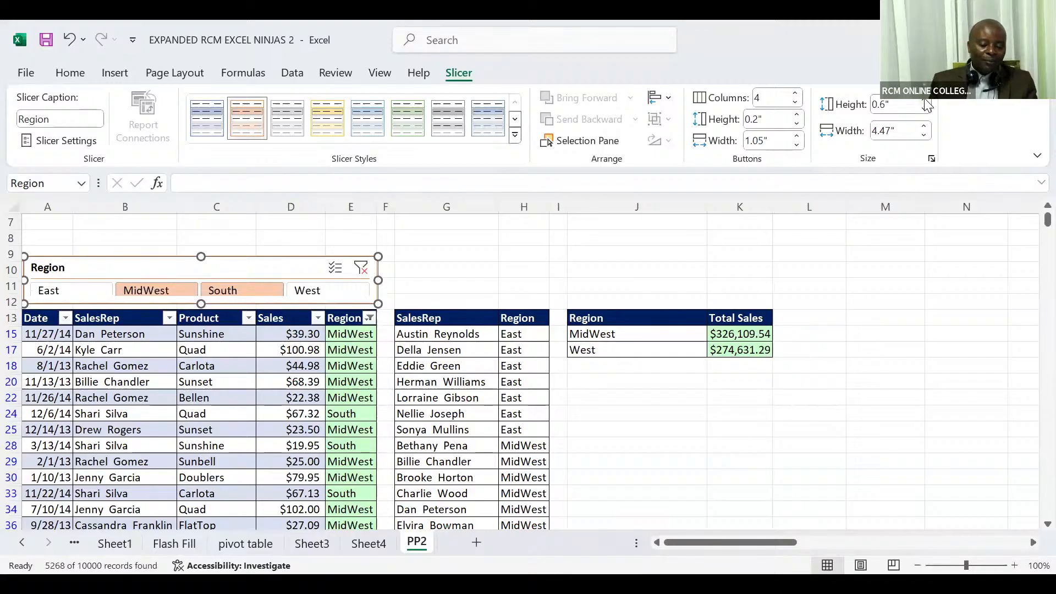
Filter the sales table with the slicer by East, MidWest, South and West in turn, ending on West
click(77, 290)
click(135, 291)
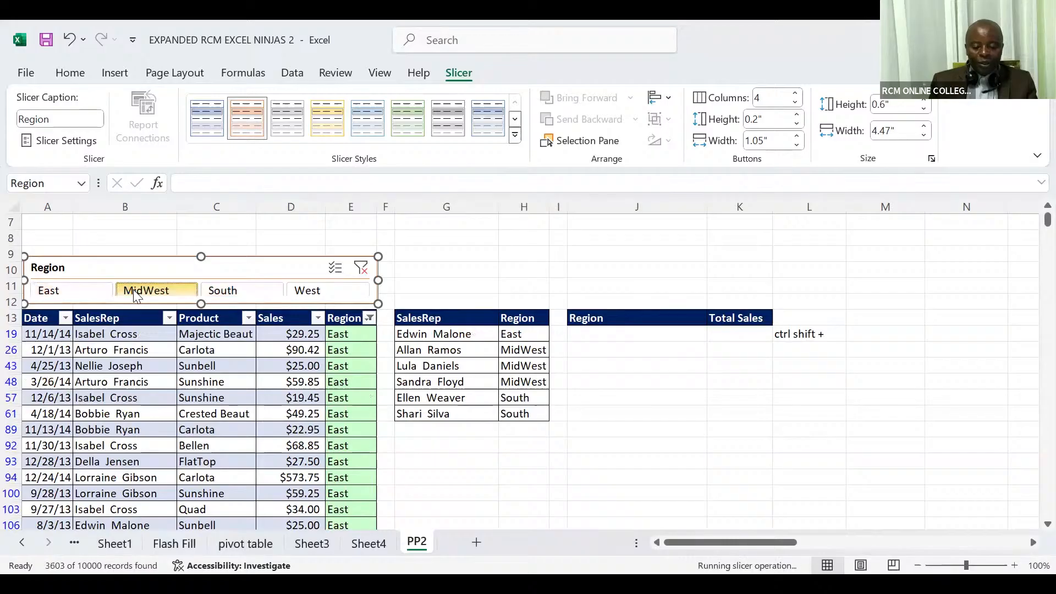
click(214, 290)
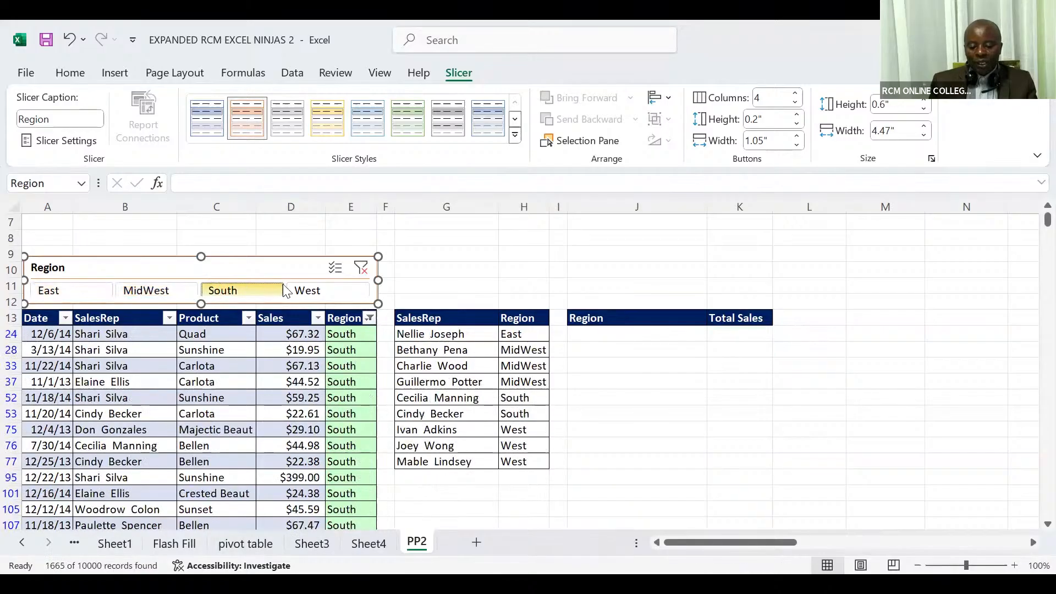
click(306, 292)
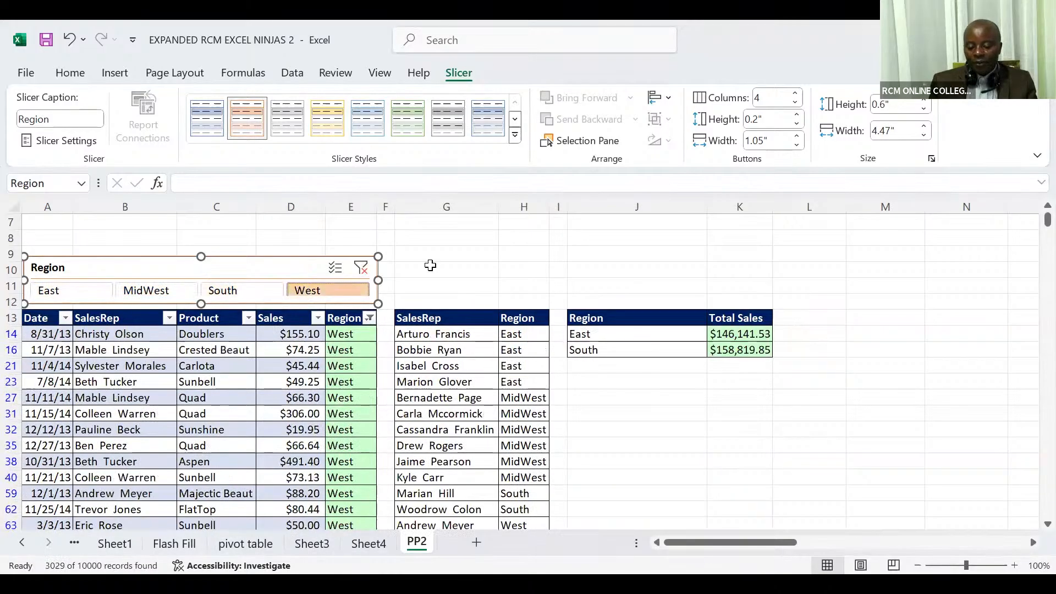
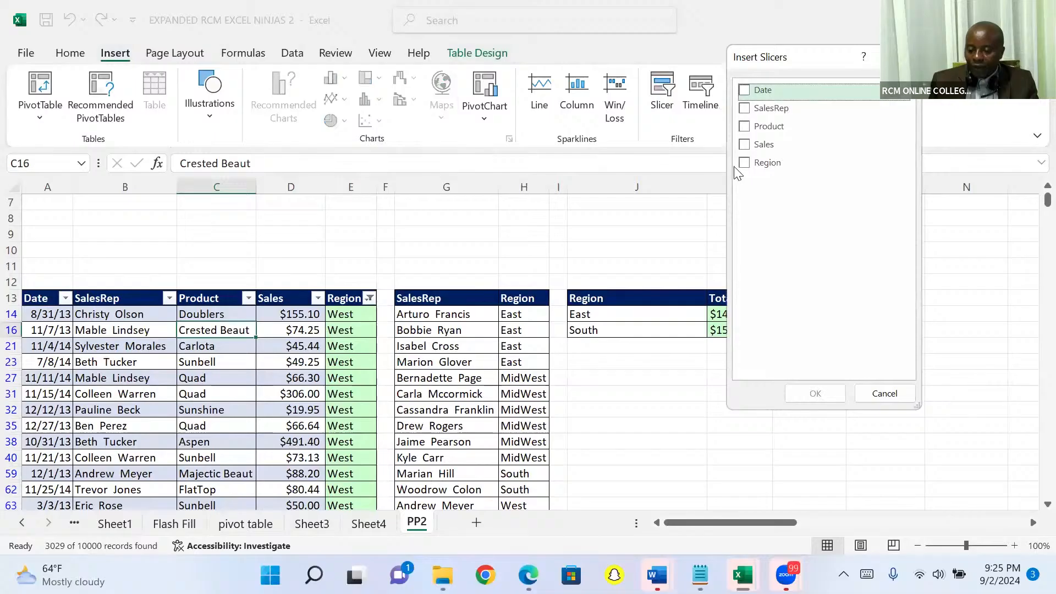
Insert a slicer for the Region field of the sales table
click(747, 166)
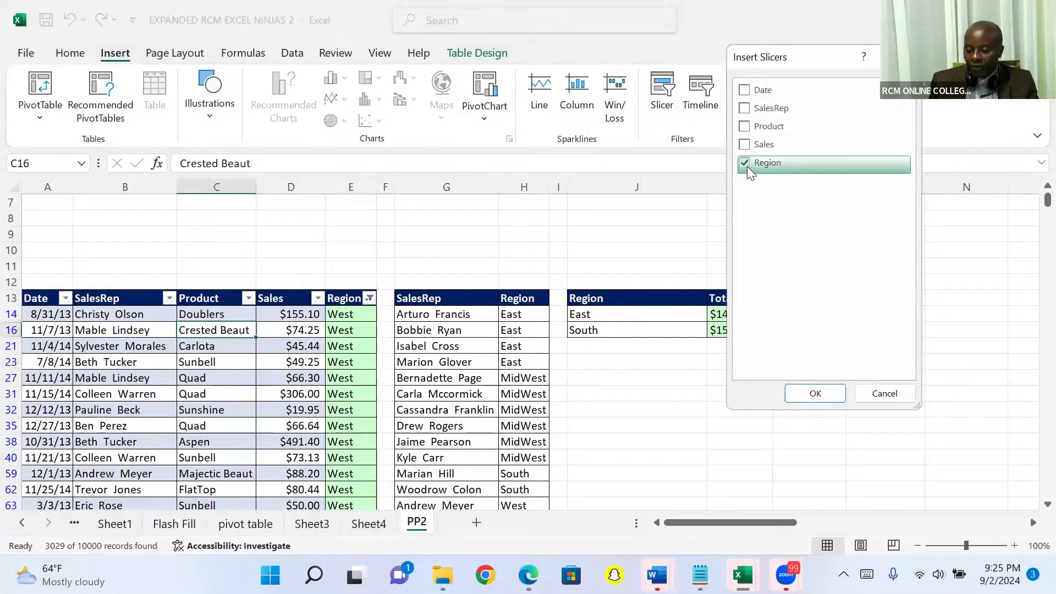
click(815, 394)
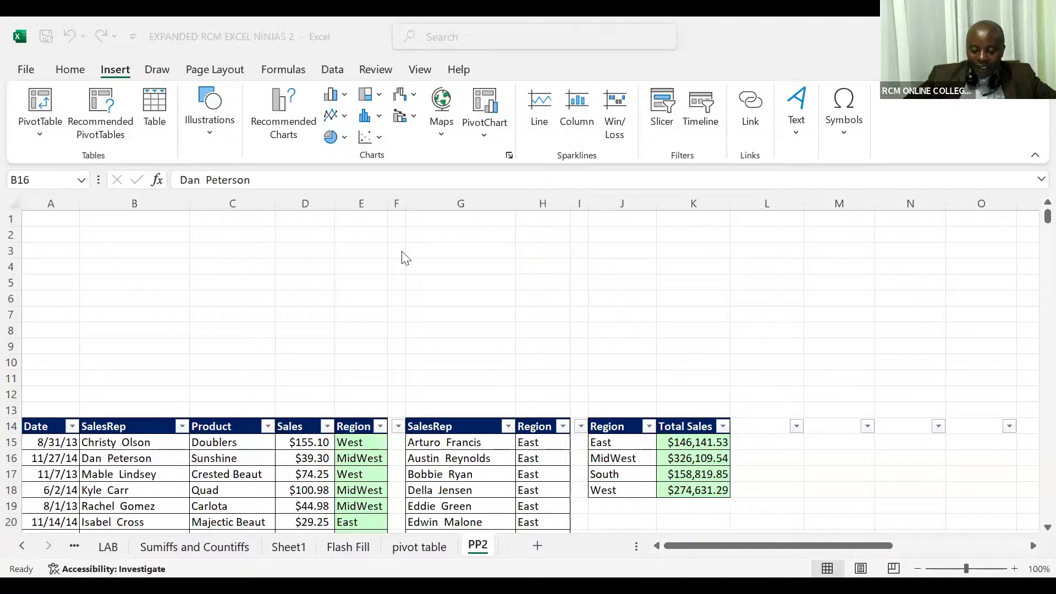
Try to insert a slicer for the plain sales range on sheet PP2, starting from a cell inside the data
click(220, 445)
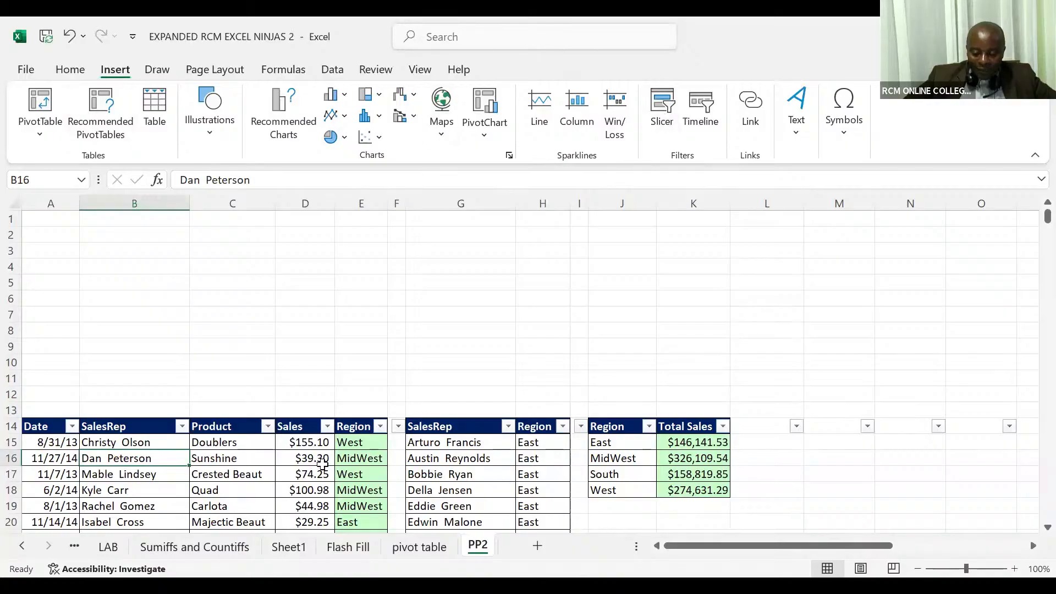
click(188, 469)
click(142, 494)
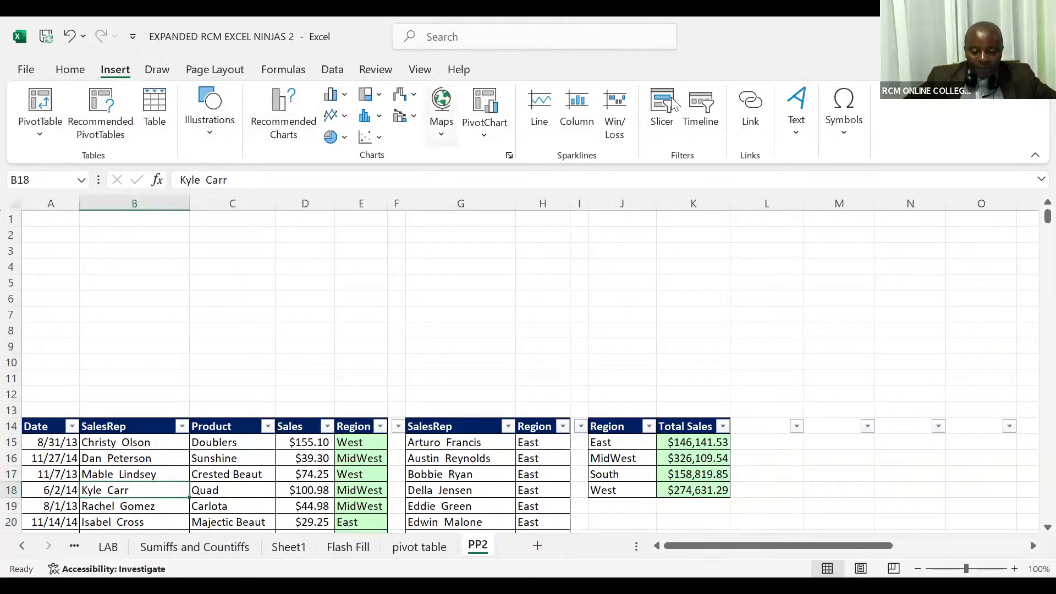
click(663, 110)
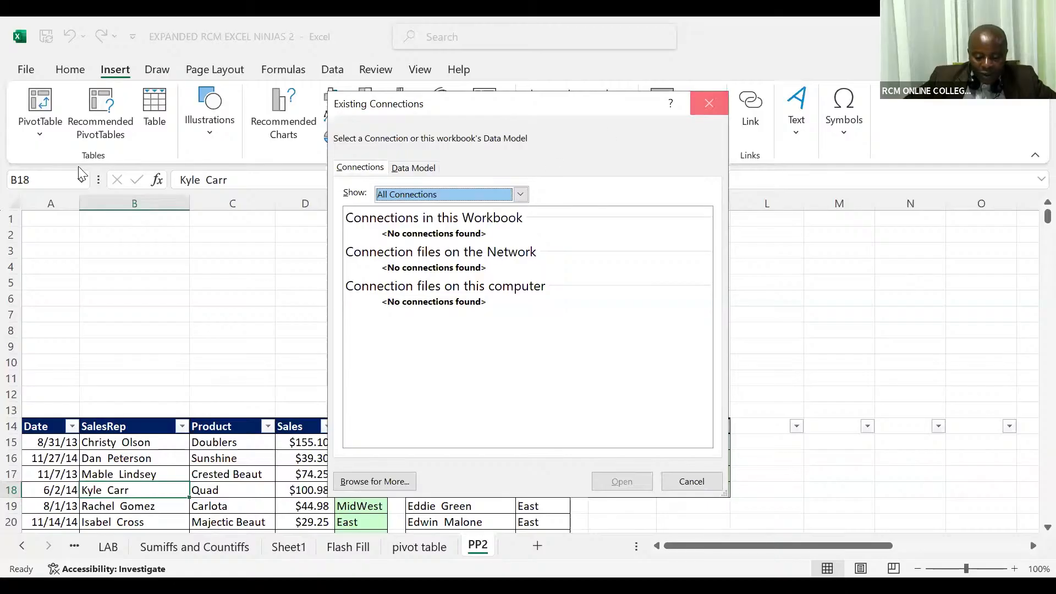
click(69, 69)
click(201, 330)
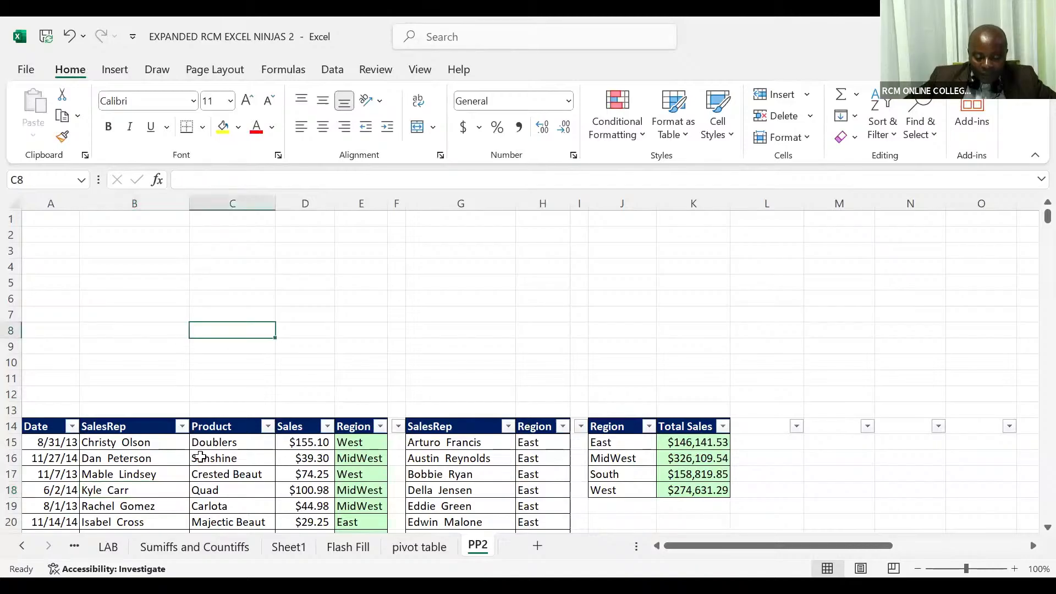
click(208, 459)
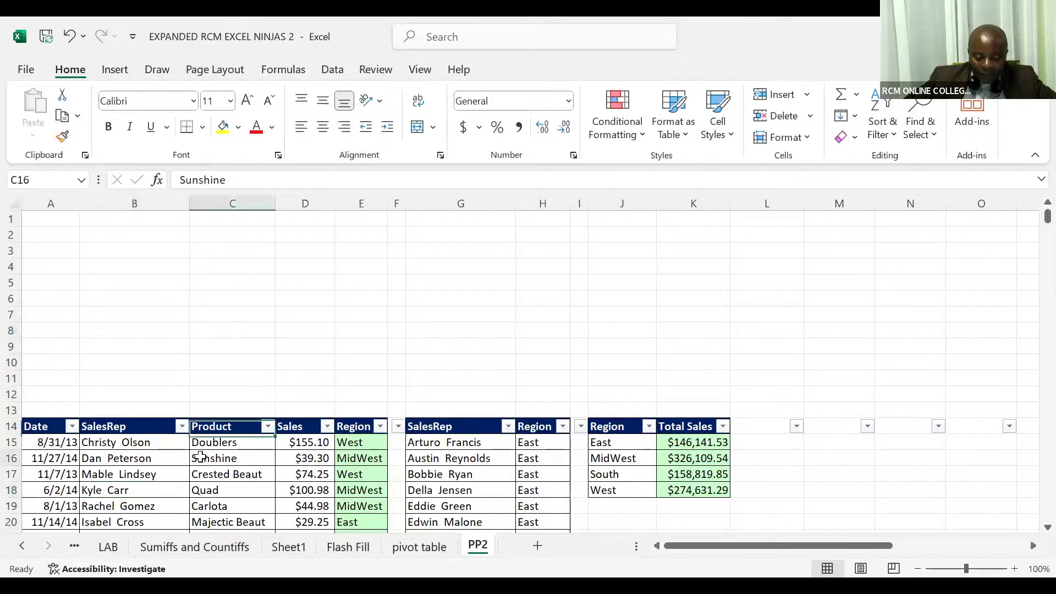
click(115, 72)
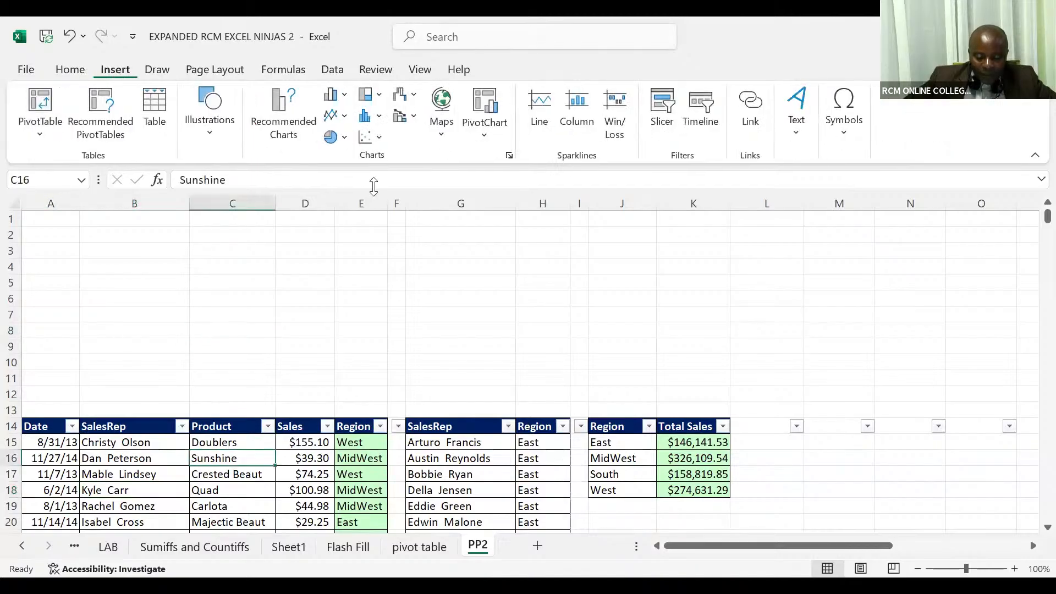
click(655, 115)
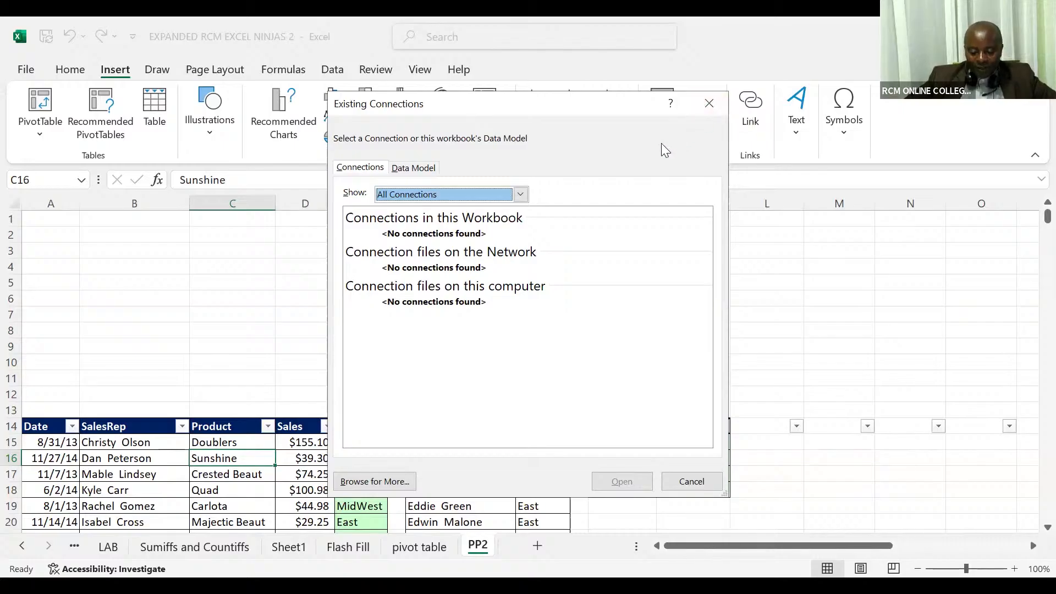
click(706, 112)
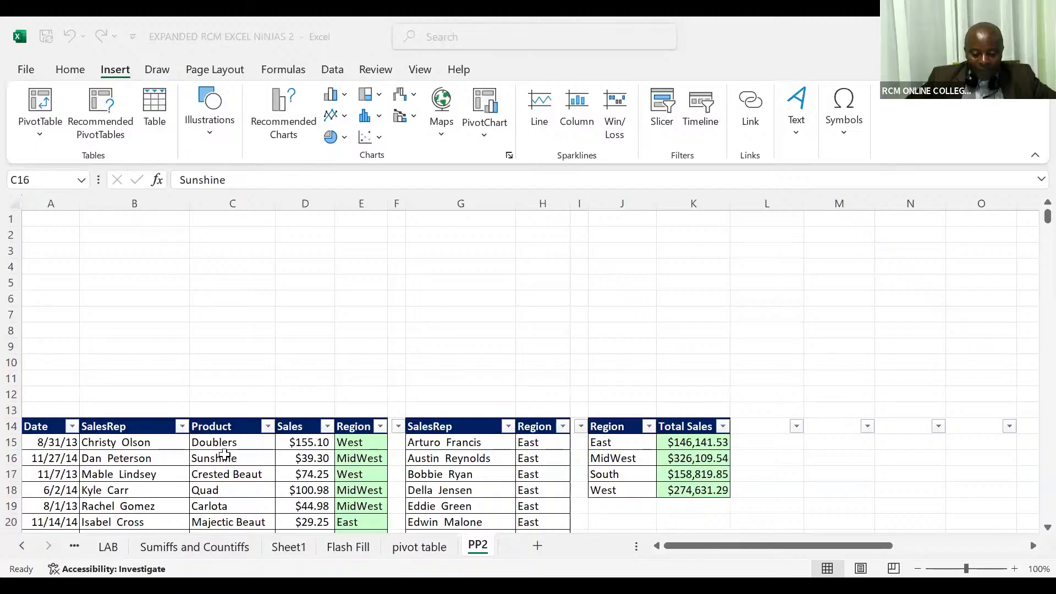
click(225, 454)
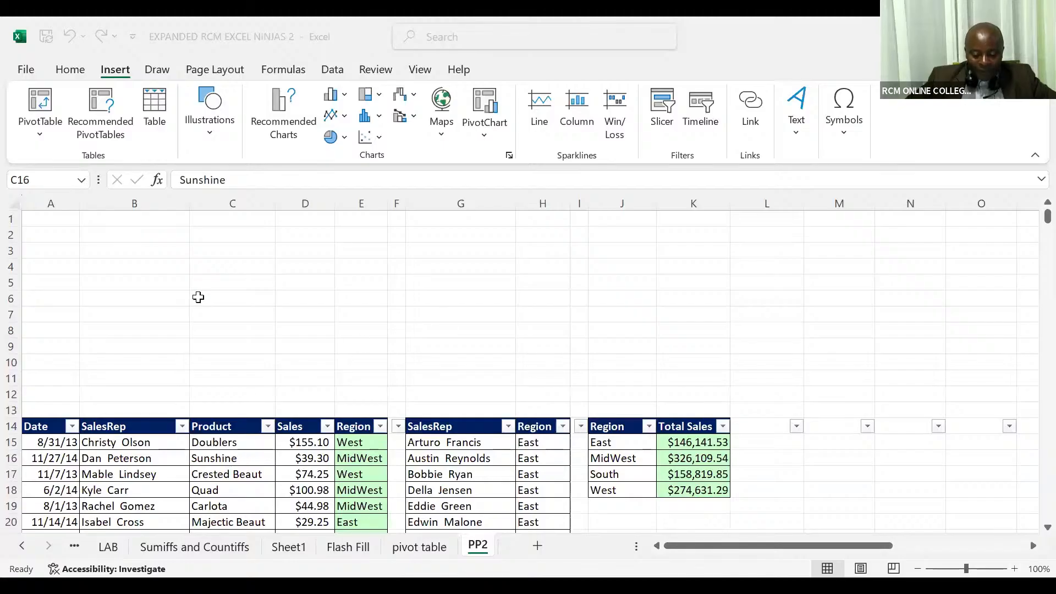
click(75, 71)
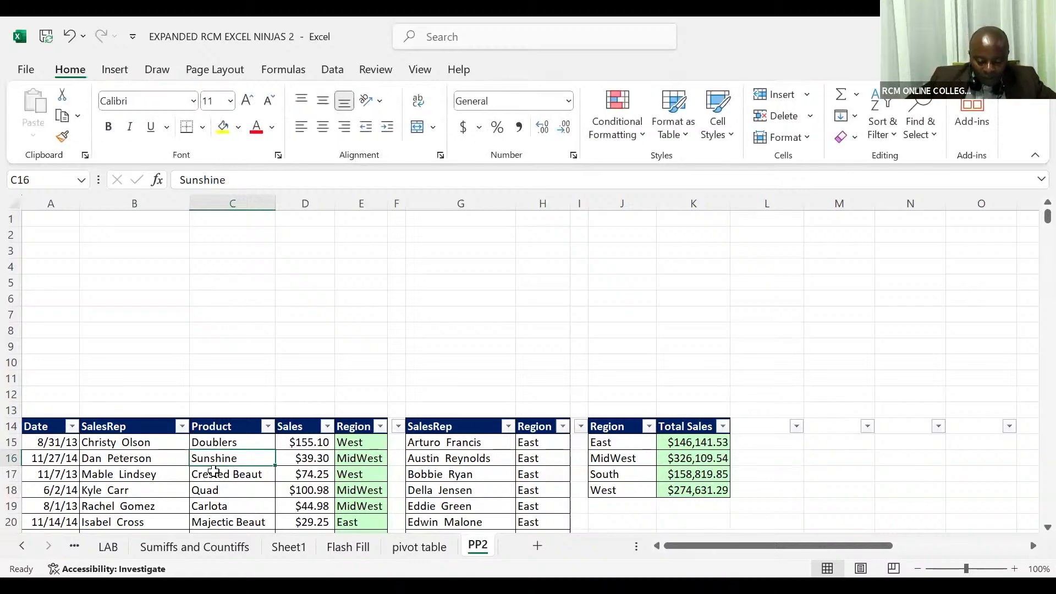
click(214, 472)
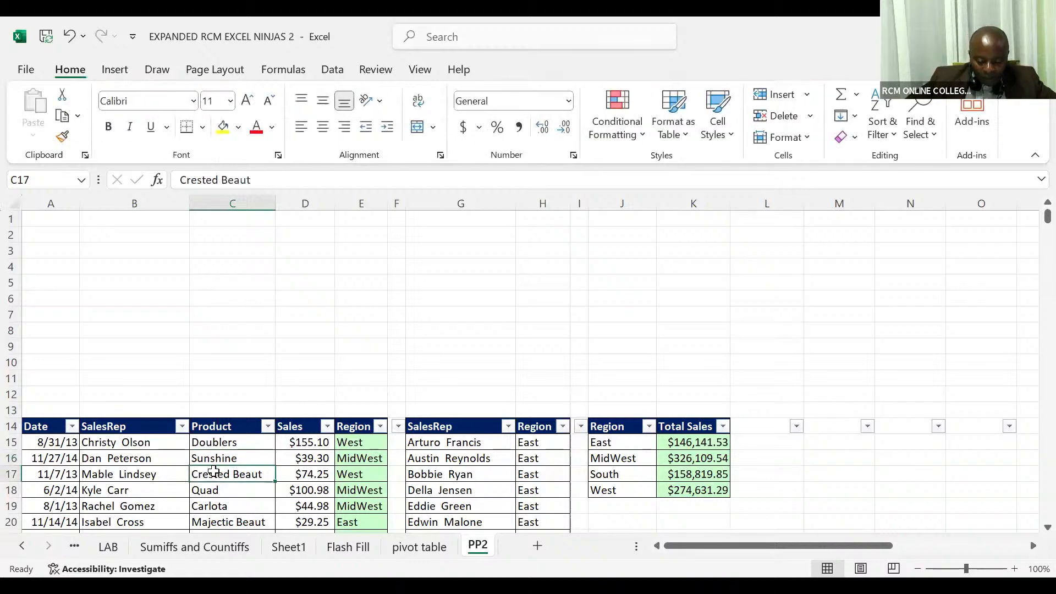
click(121, 73)
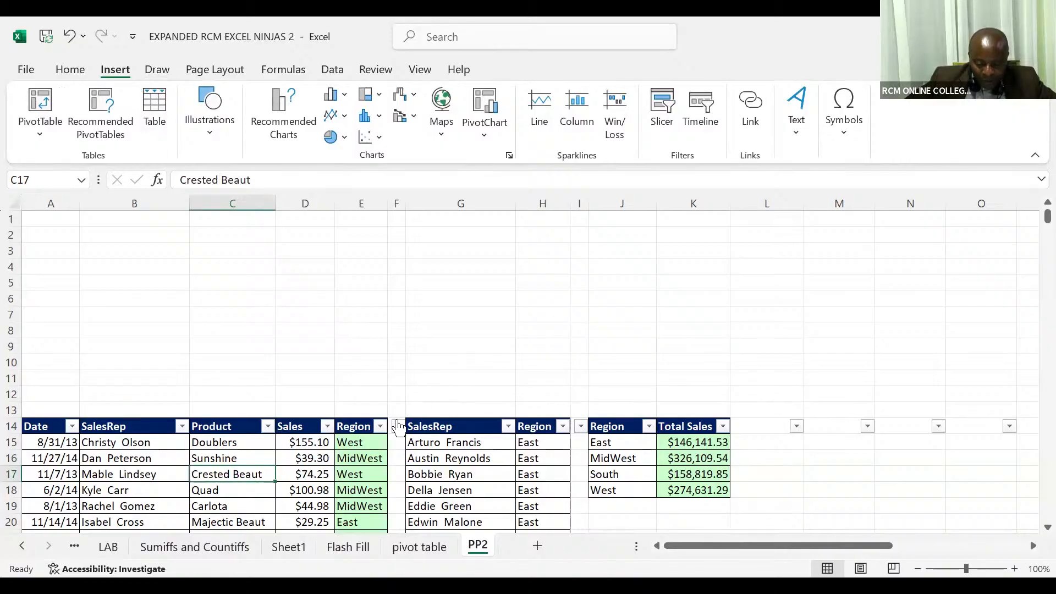
Delete the empty column F between the sales data and the SalesRep lookup list
click(400, 199)
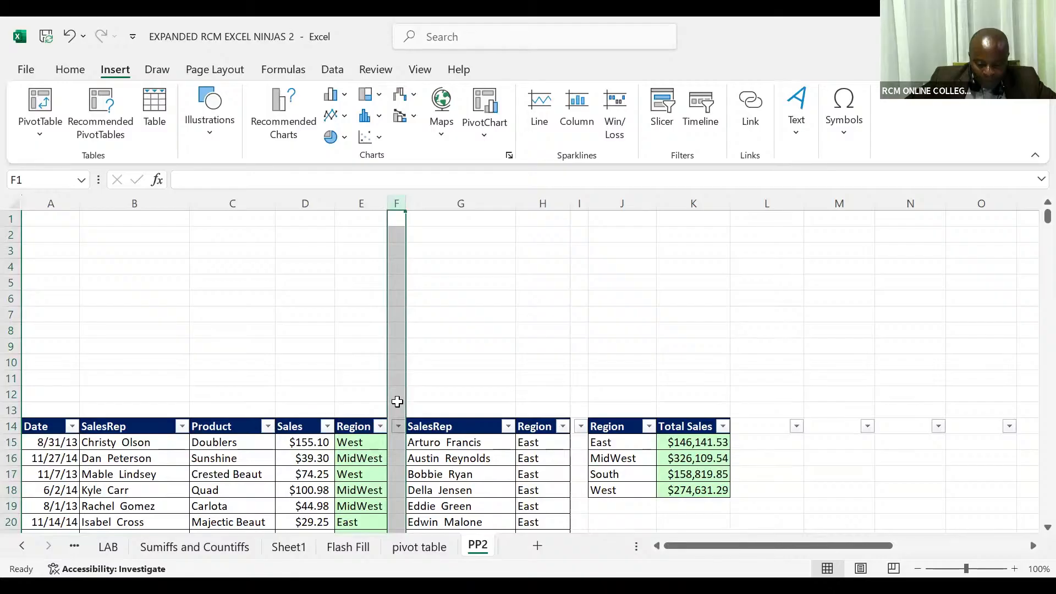
right_click(397, 402)
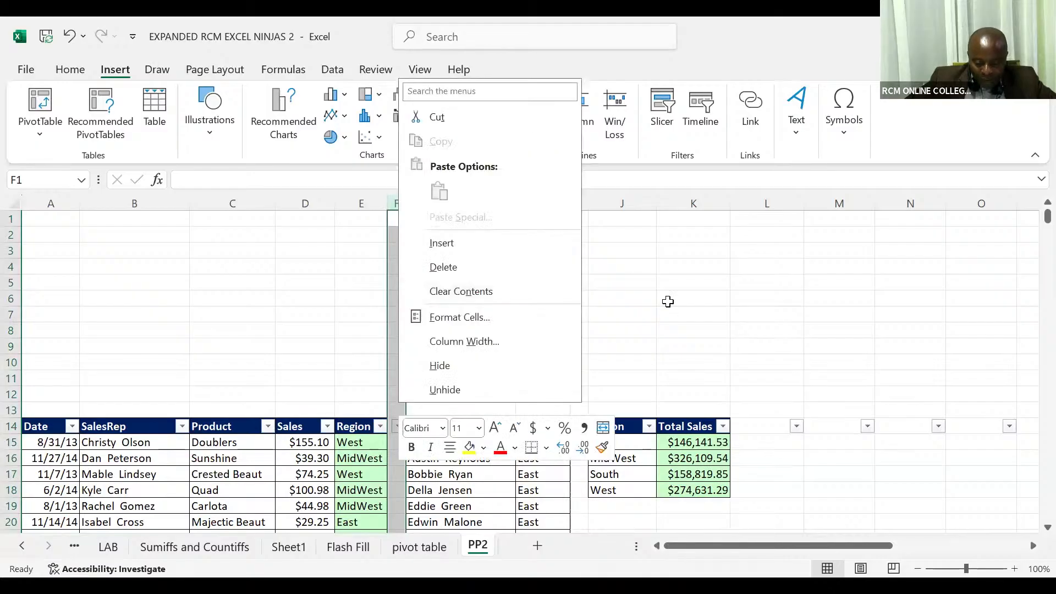
key(Escape)
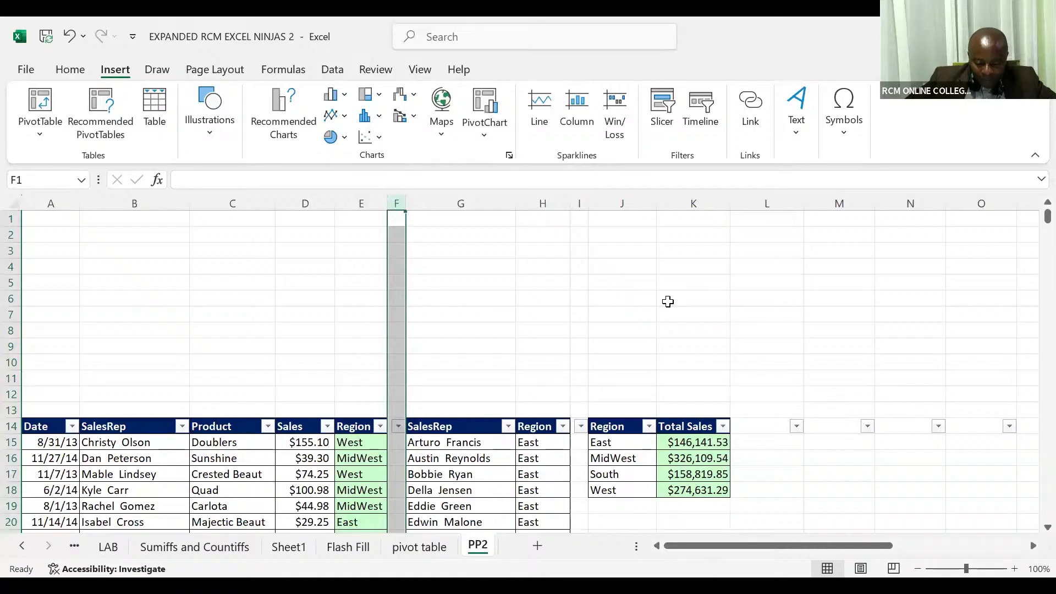
key(ctrl+minus)
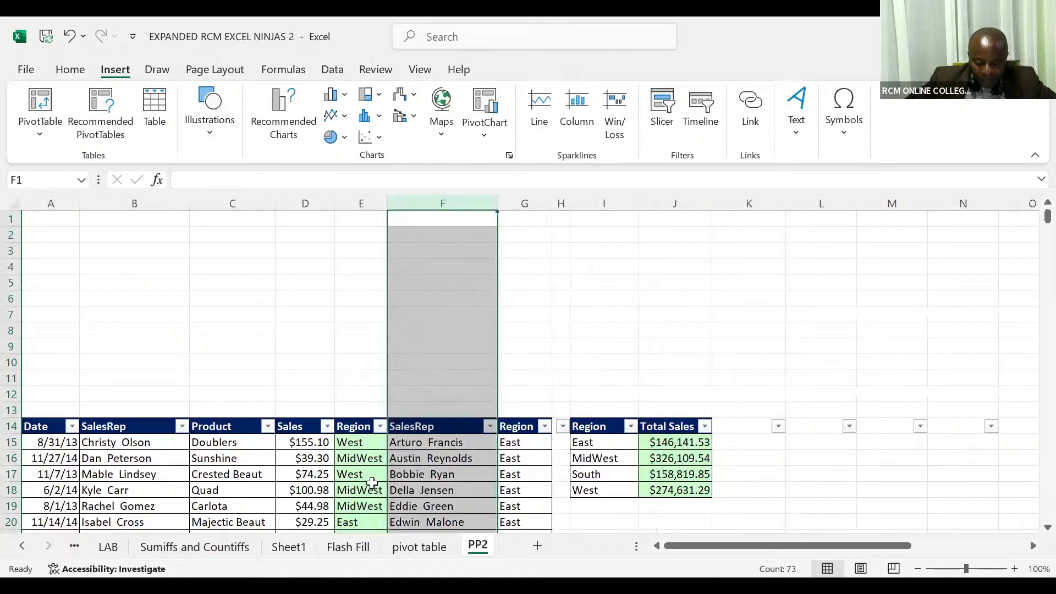
Insert a blank column F between the sales data's Region column and the SalesRep lookup list
click(369, 484)
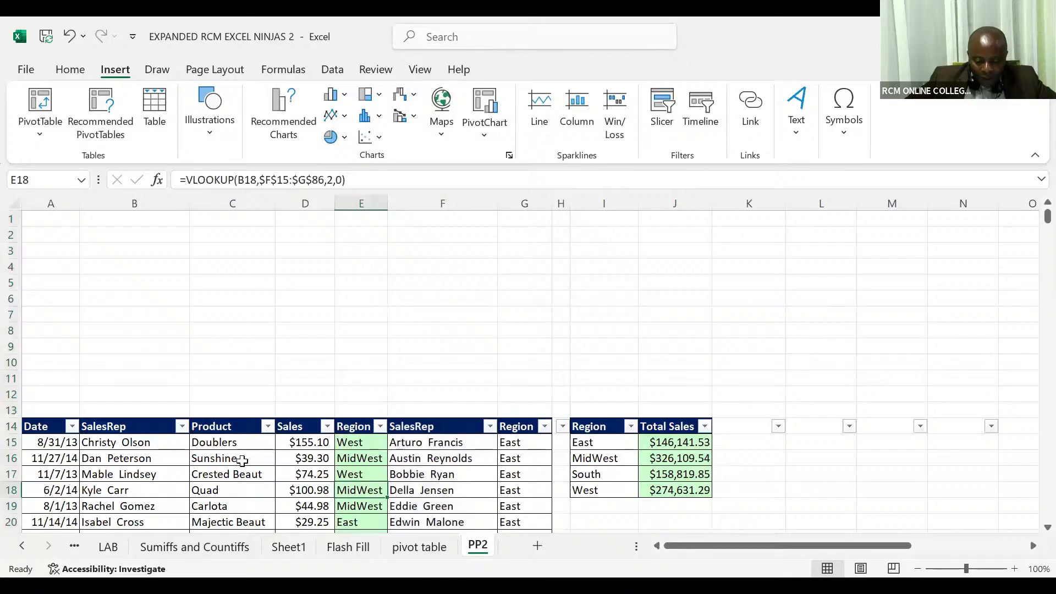
click(242, 461)
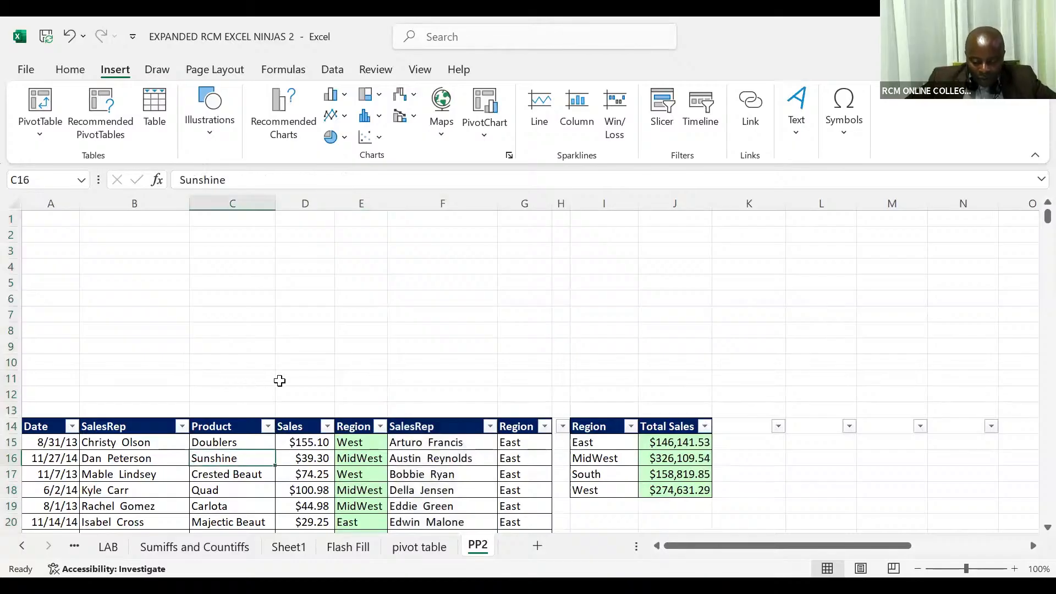
click(444, 204)
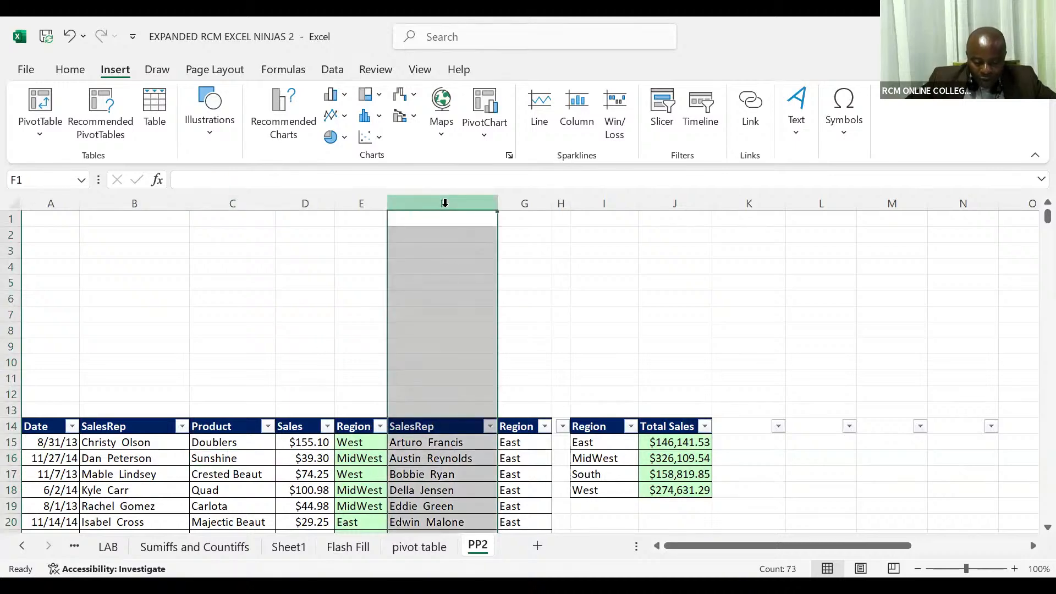
key(ctrl+shift+plus)
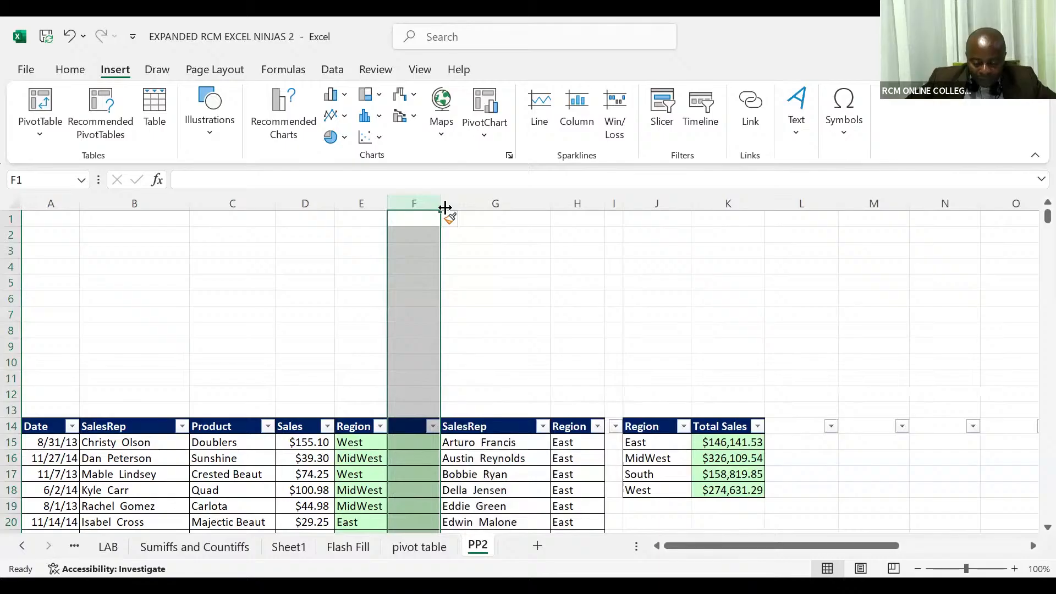
click(411, 442)
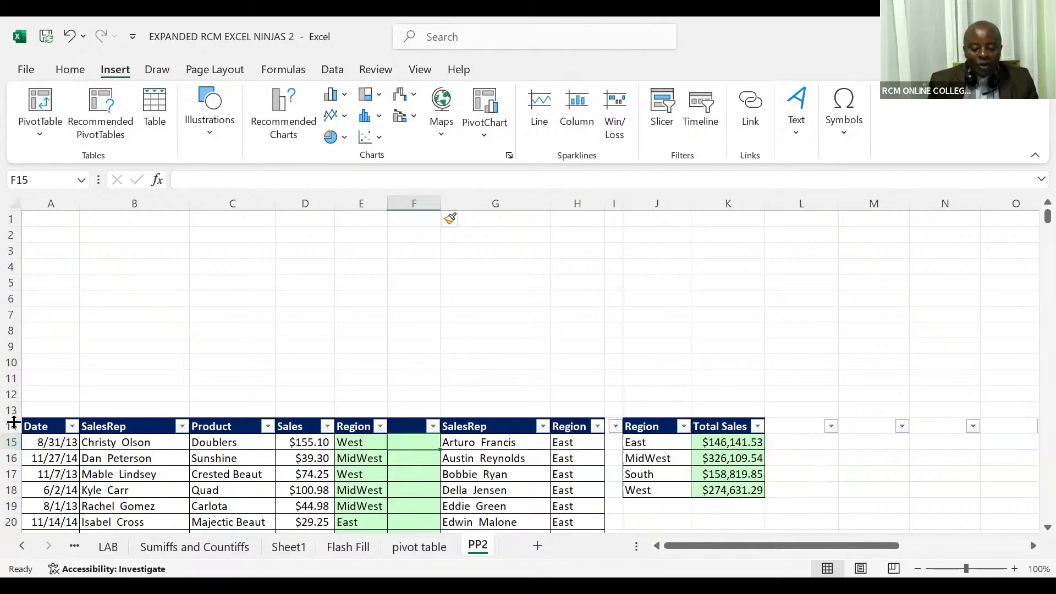
Close the EXPANDED RCM EXCEL NINJAS 2 workbook without saving its changes
click(14, 423)
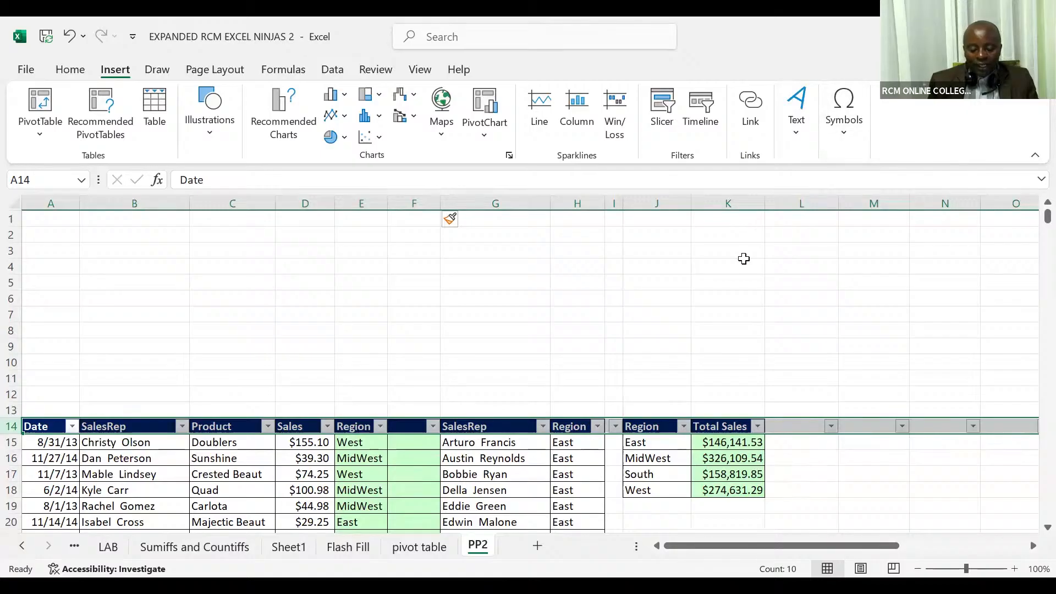
click(744, 262)
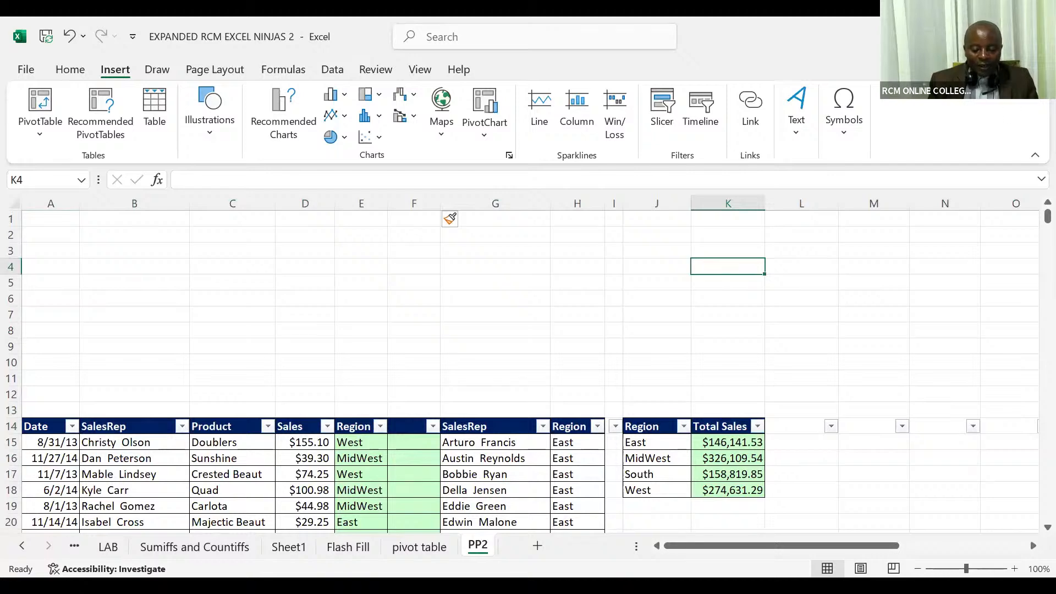
key(ctrl+w)
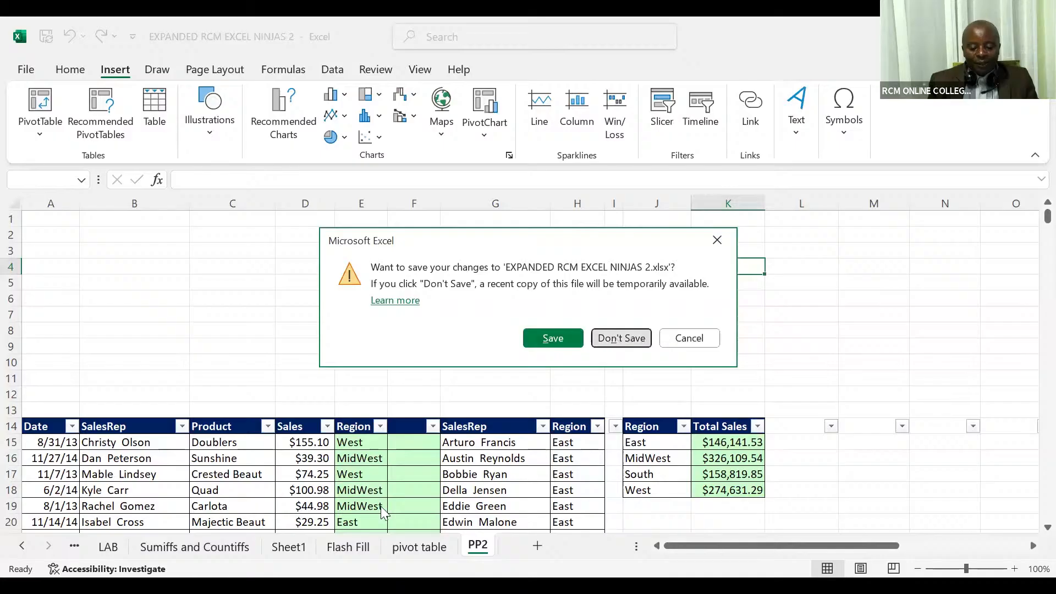
click(616, 339)
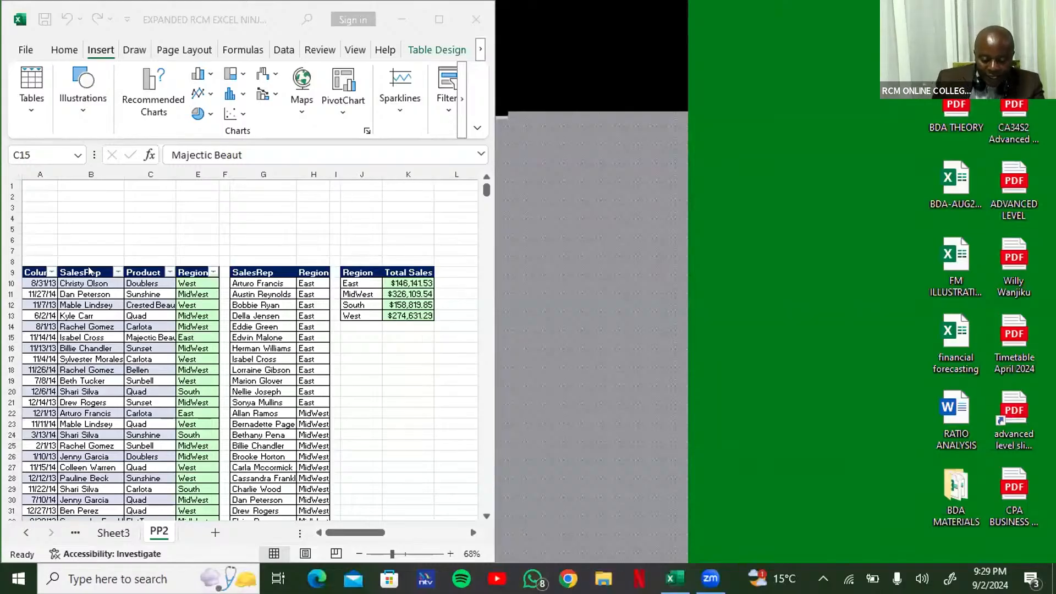
Insert a slicer for the Region field of the sales table on sheet PP2, starting from its Product column
click(124, 341)
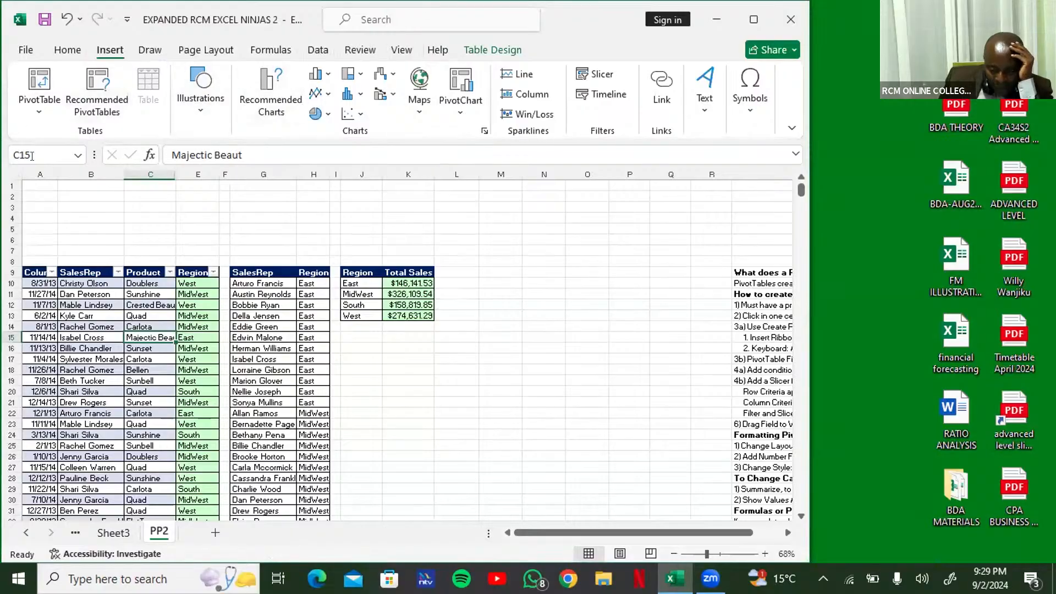
click(595, 74)
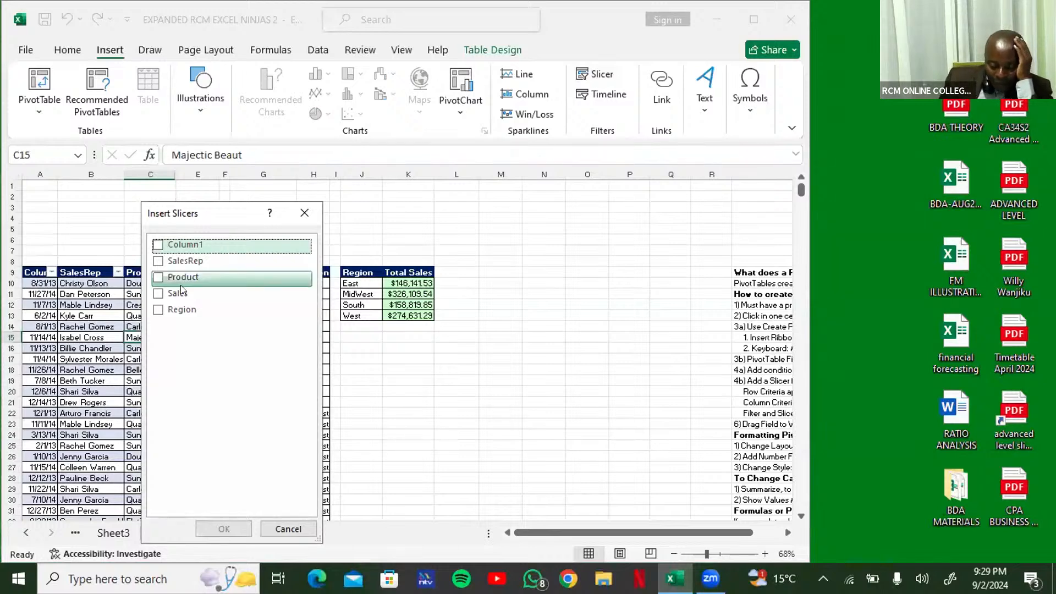
click(157, 312)
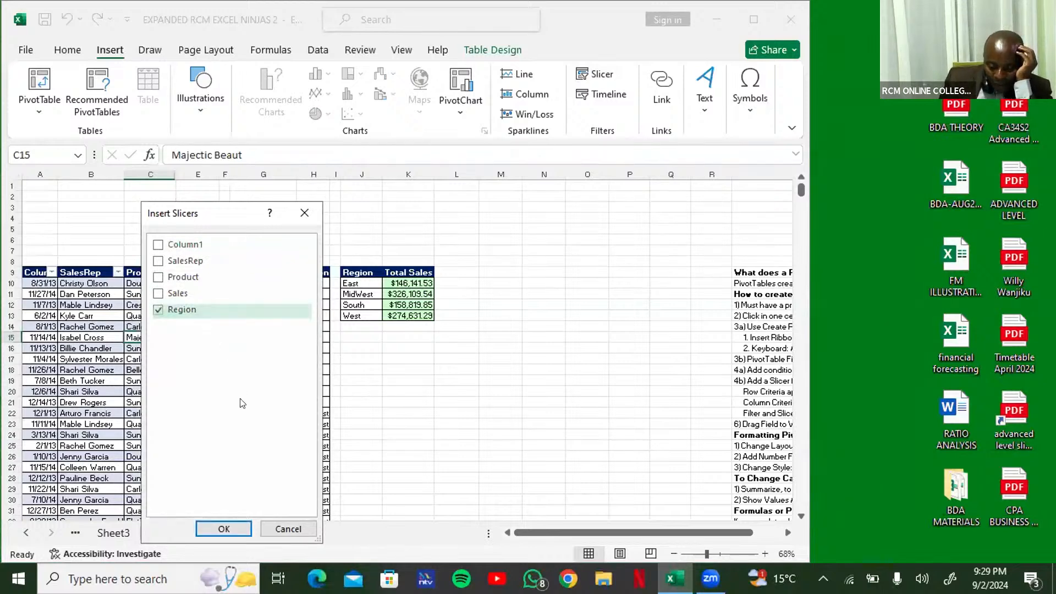
click(223, 529)
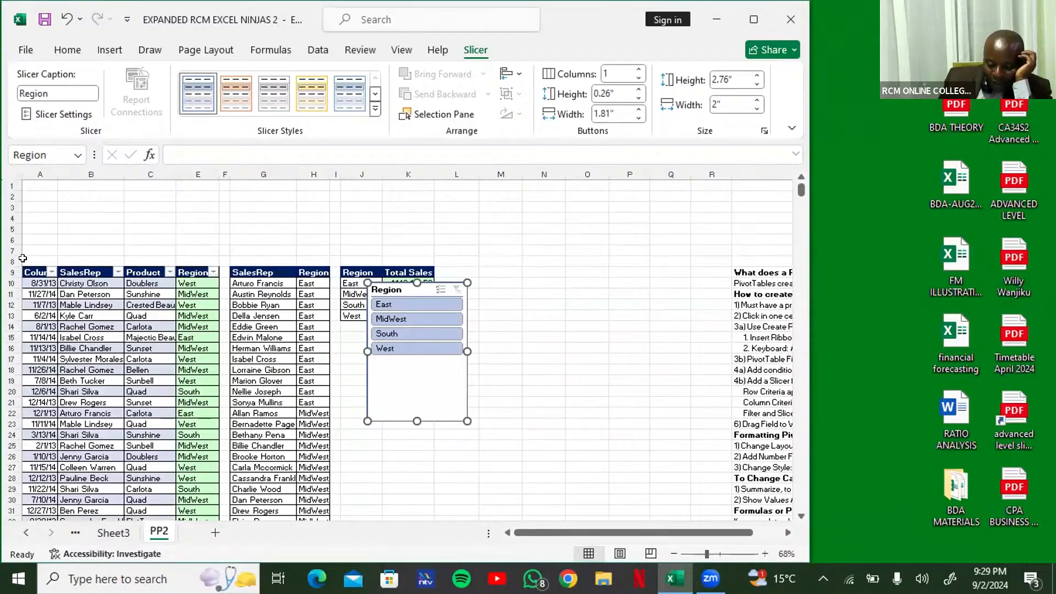
Arrange the Region slicer's buttons in 4 columns and resize the slicer to about 4" wide and 0.99" high
click(638, 69)
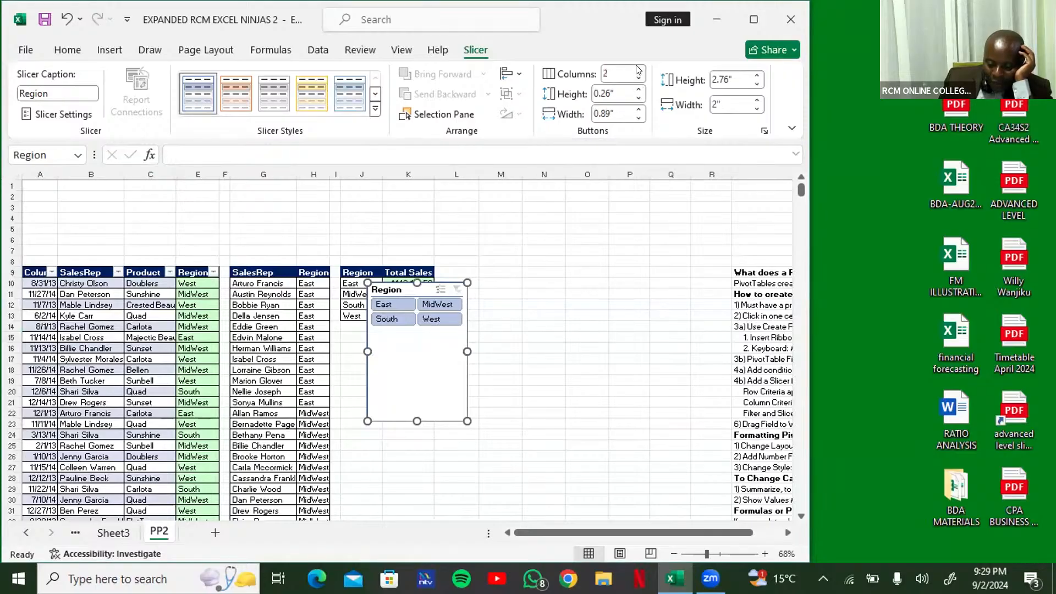
click(638, 69)
click(638, 69)
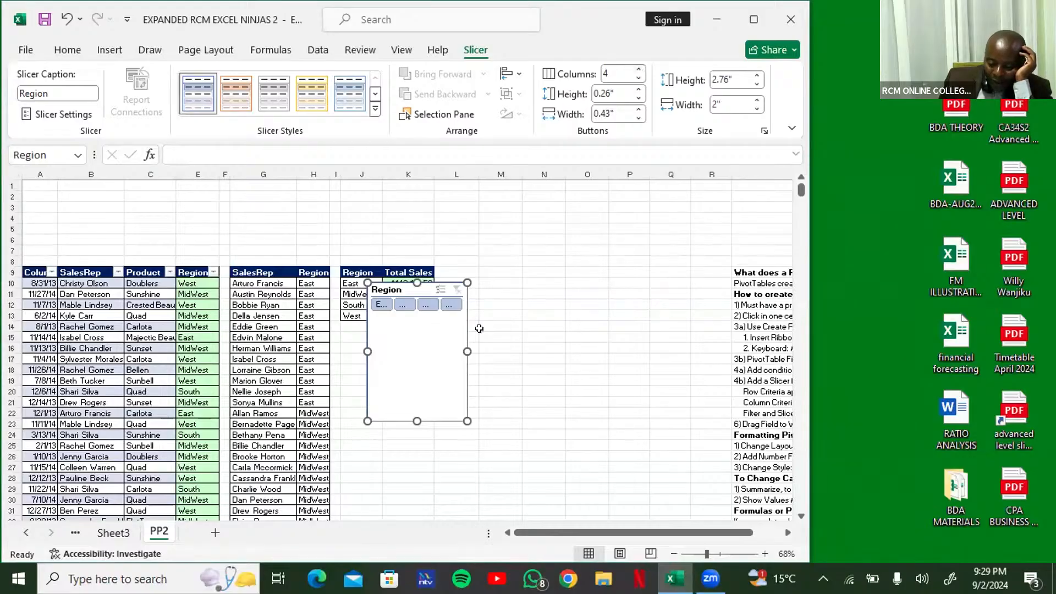
drag(467, 351, 565, 353)
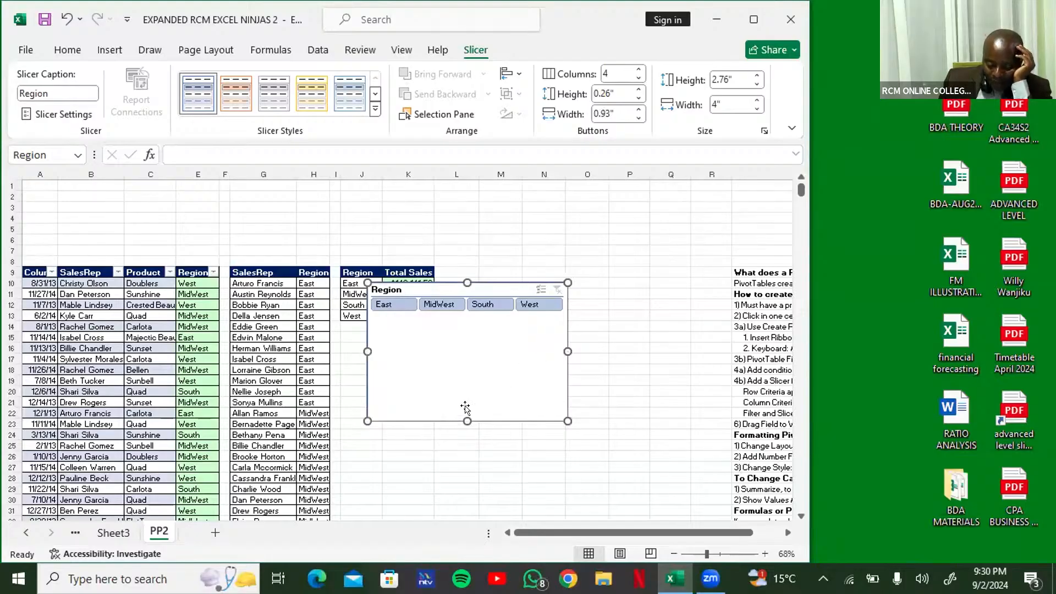
drag(467, 421, 475, 332)
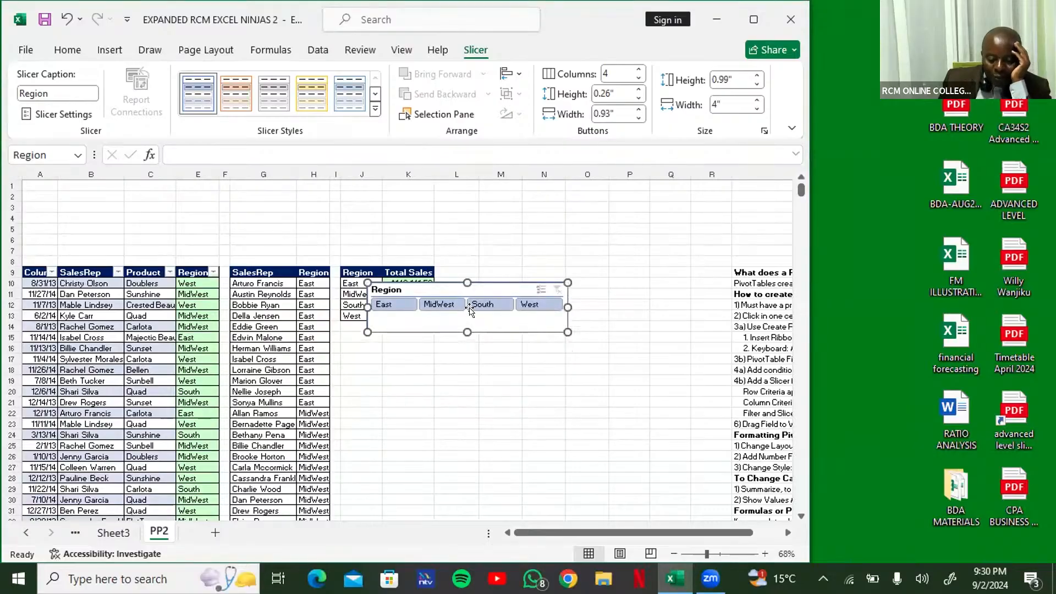
Move the Region slicer into the empty rows above the sales table and narrow it to about 3.91" wide
drag(444, 291, 136, 242)
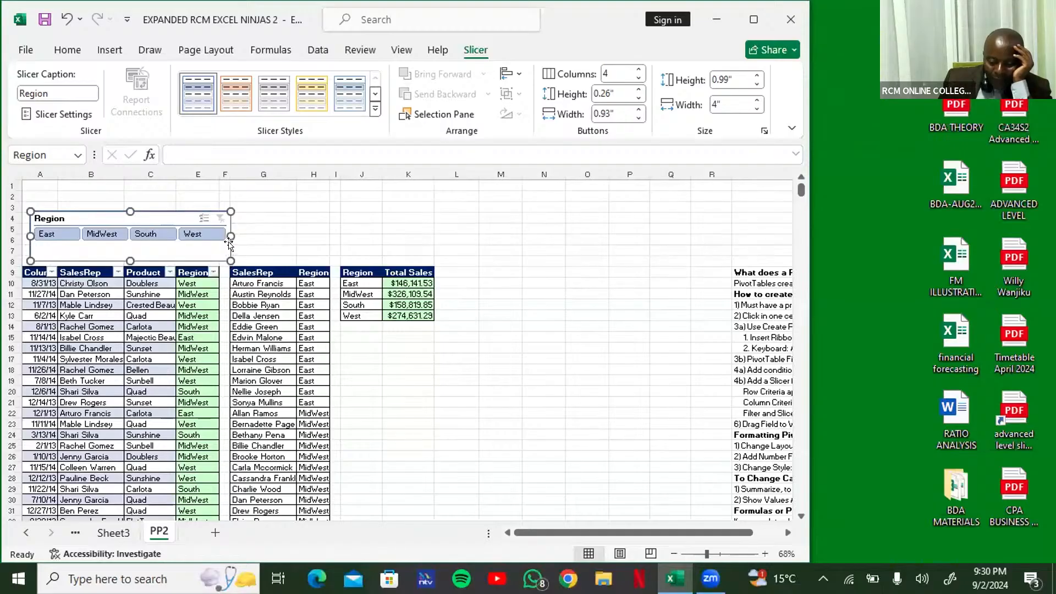
mouse_move(225, 231)
mouse_down()
mouse_move(330, 240)
mouse_move(227, 238)
mouse_up()
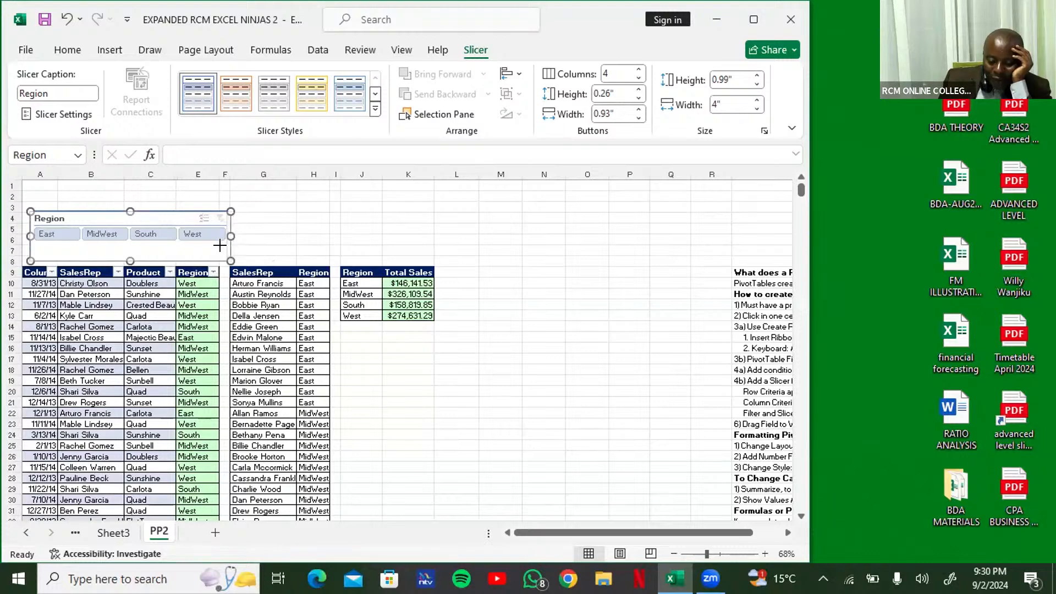
drag(220, 246, 219, 247)
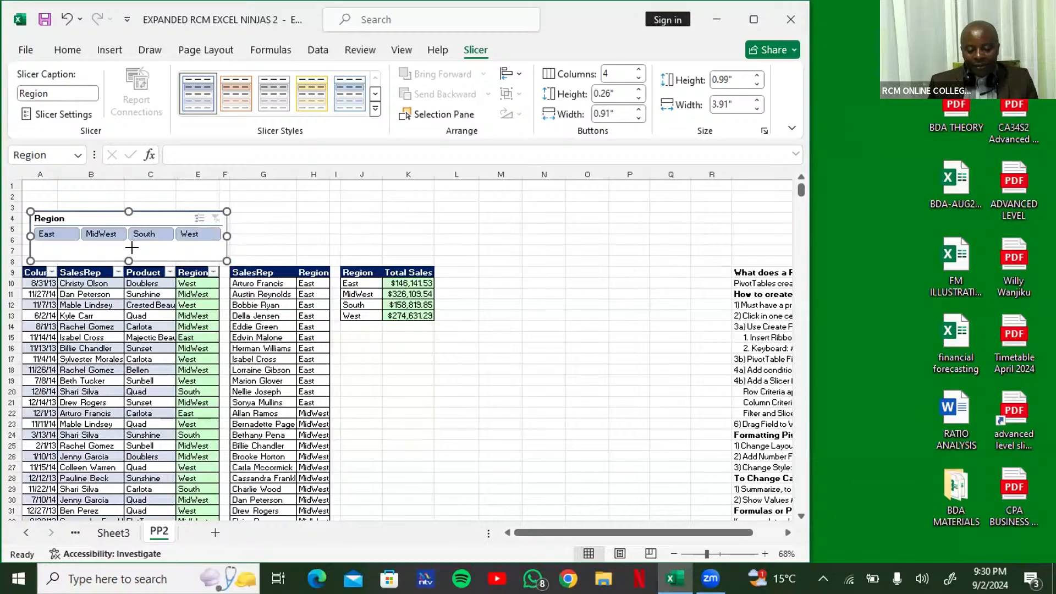
drag(132, 247, 132, 251)
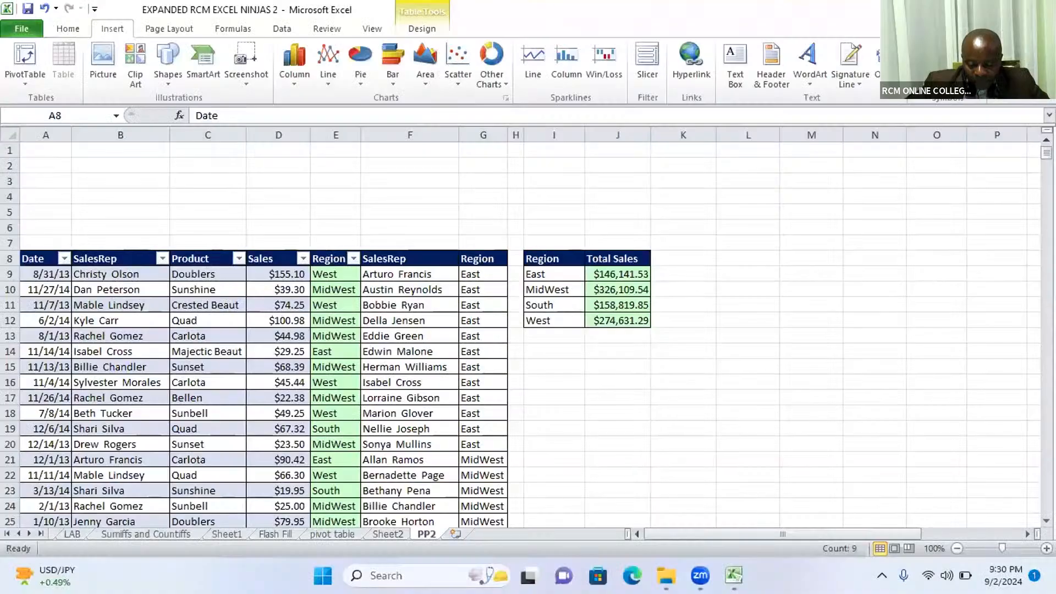
mouse_move(734, 576)
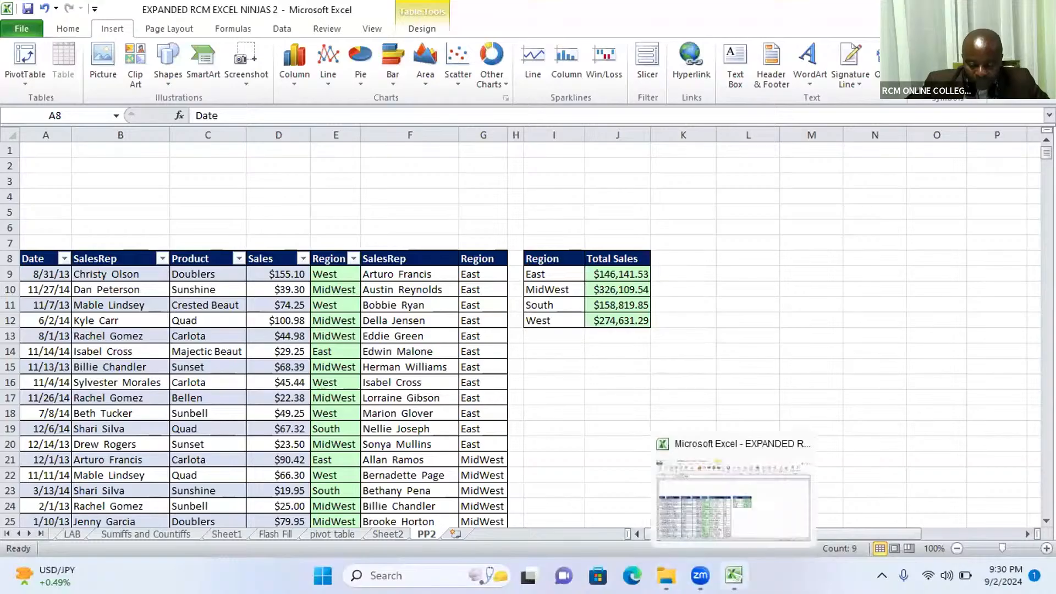
click(734, 575)
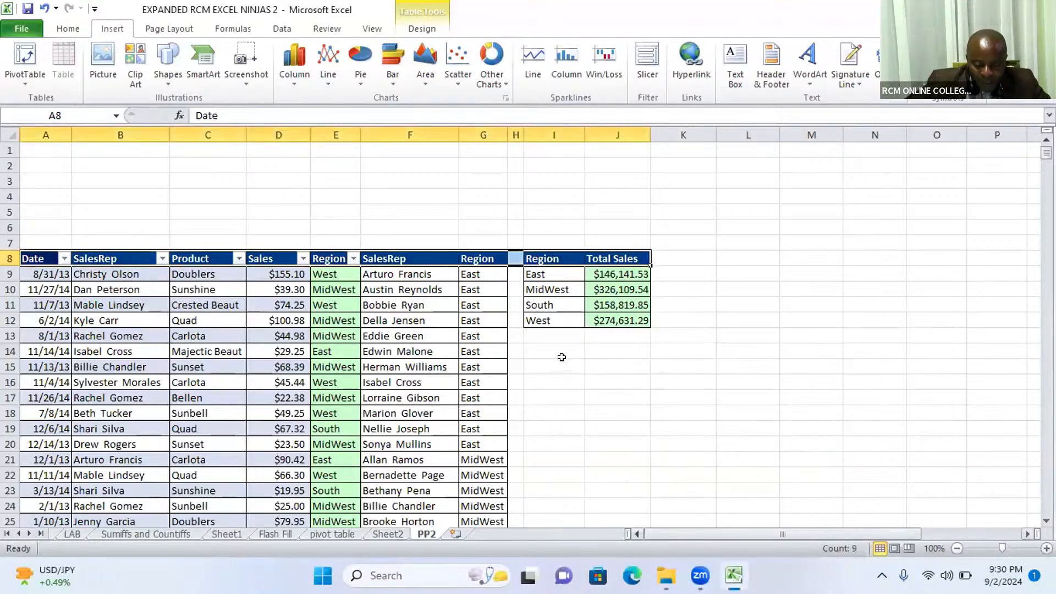
click(182, 351)
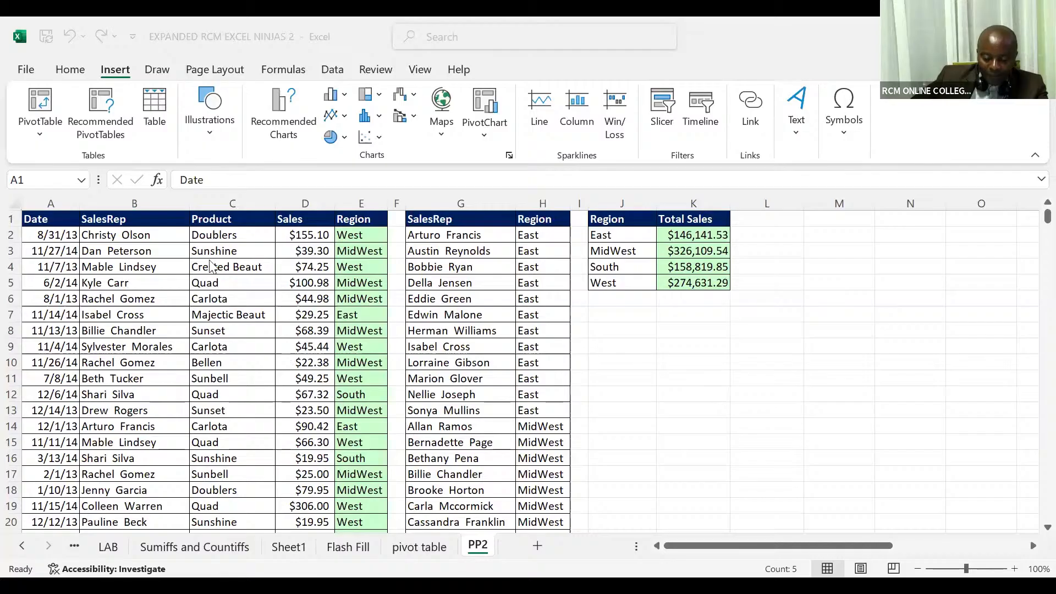
Convert the sales data in A1:E10001 on sheet PP2 to a table with headers
click(209, 259)
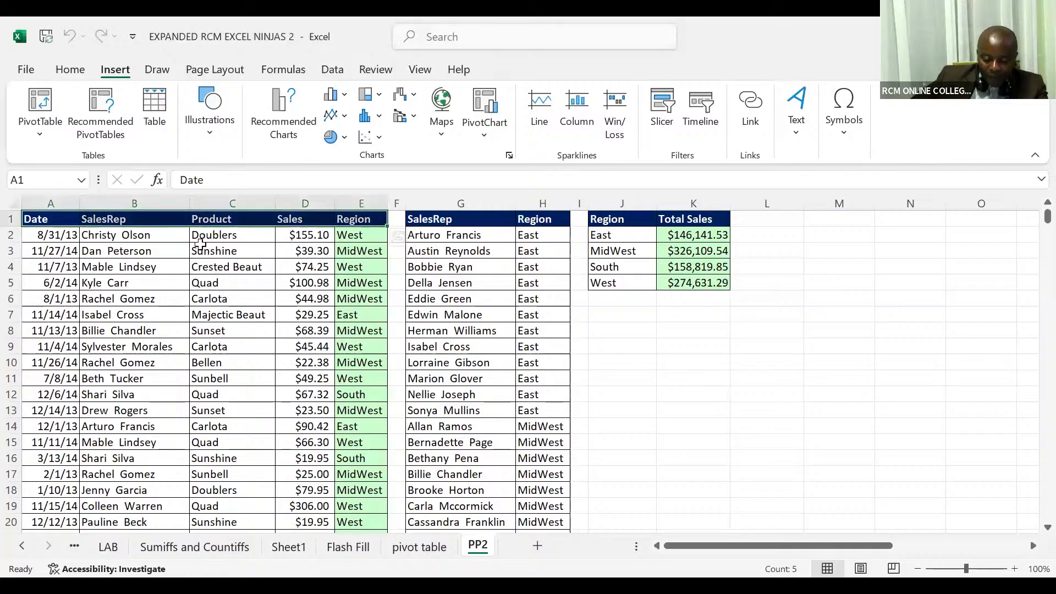
click(200, 246)
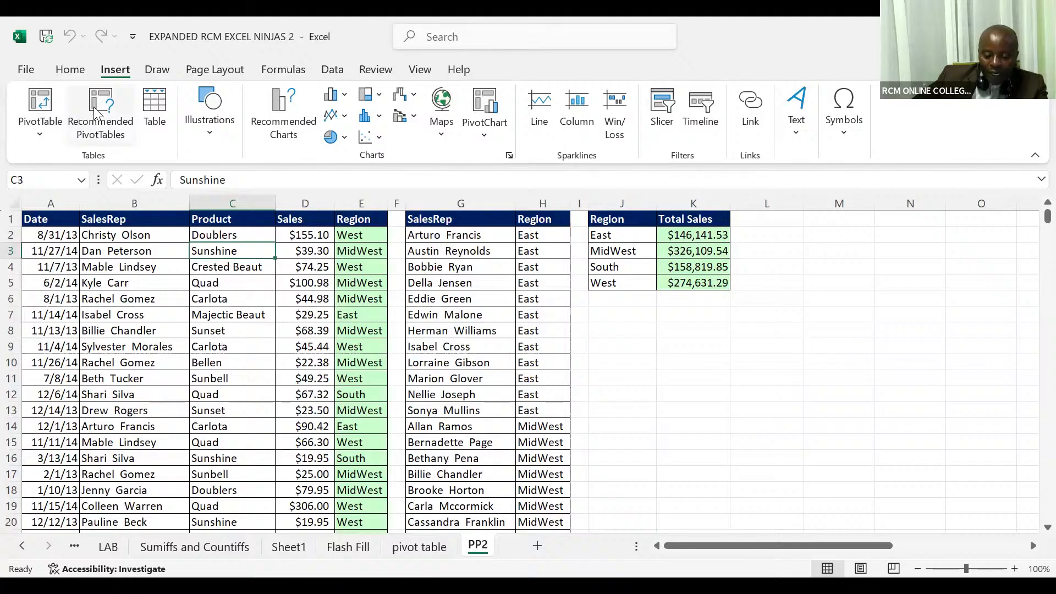
click(155, 113)
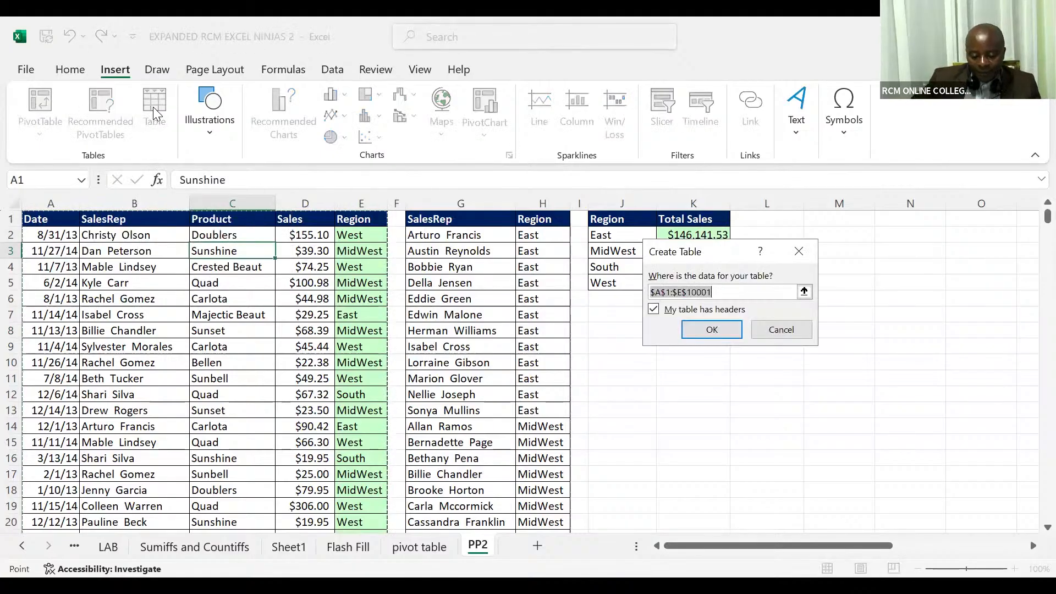
click(691, 331)
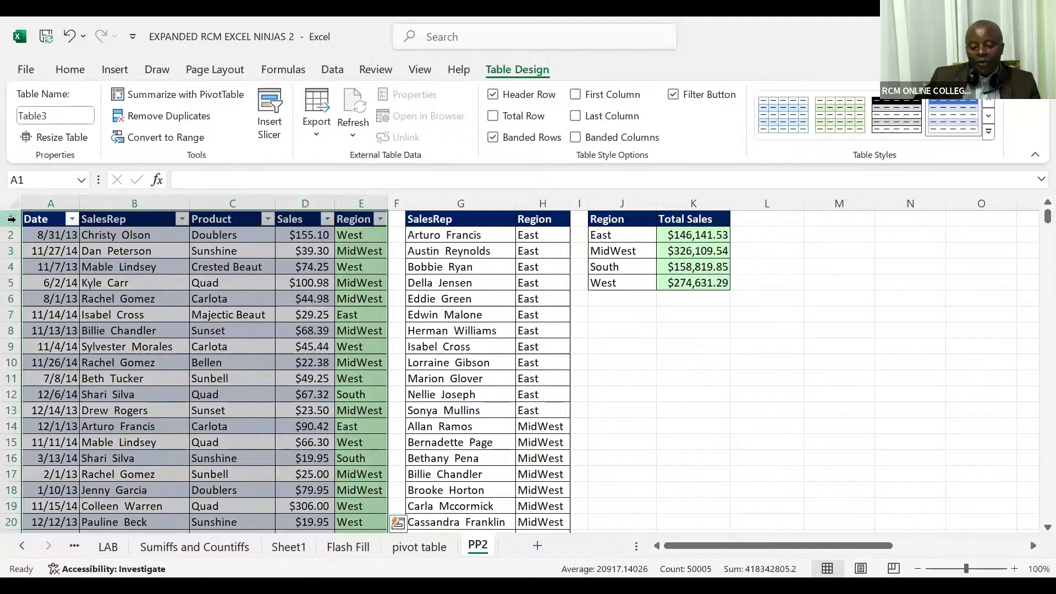
Insert a slicer for the Region field of the new sales table, starting from its Product column
click(11, 219)
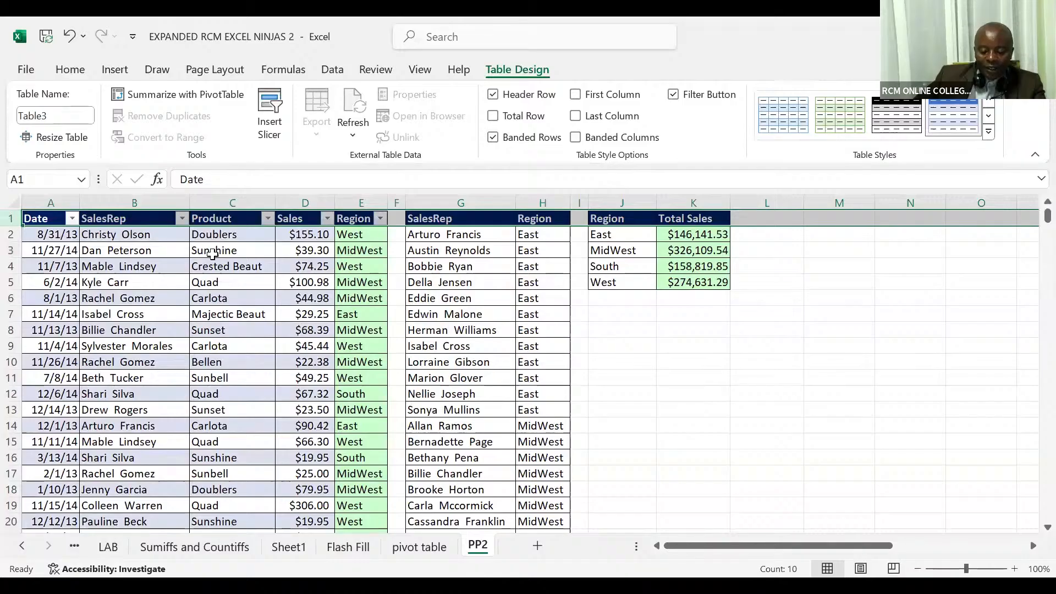
click(208, 254)
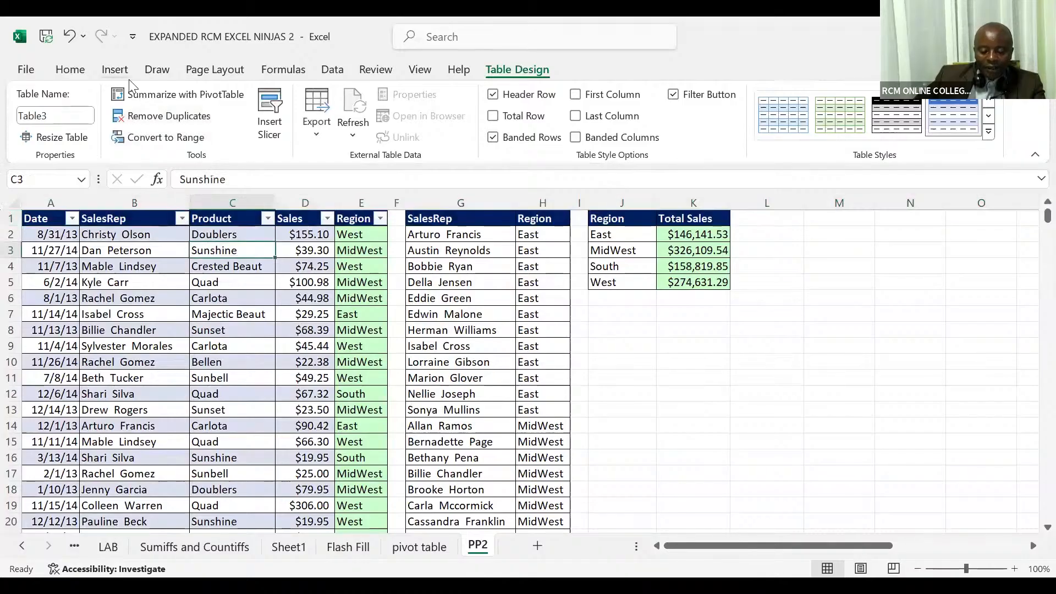
click(115, 69)
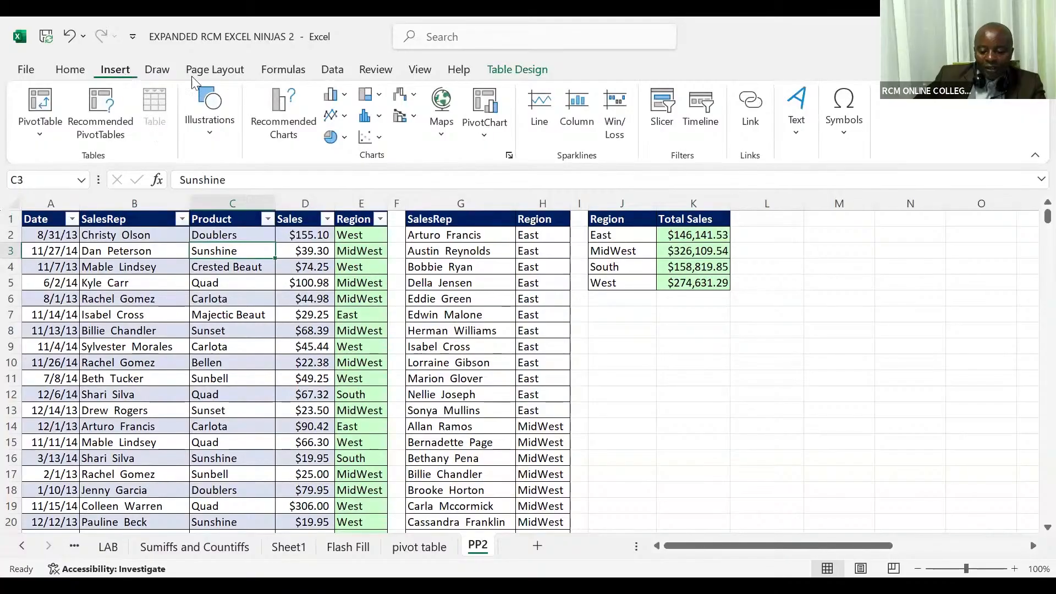
click(669, 111)
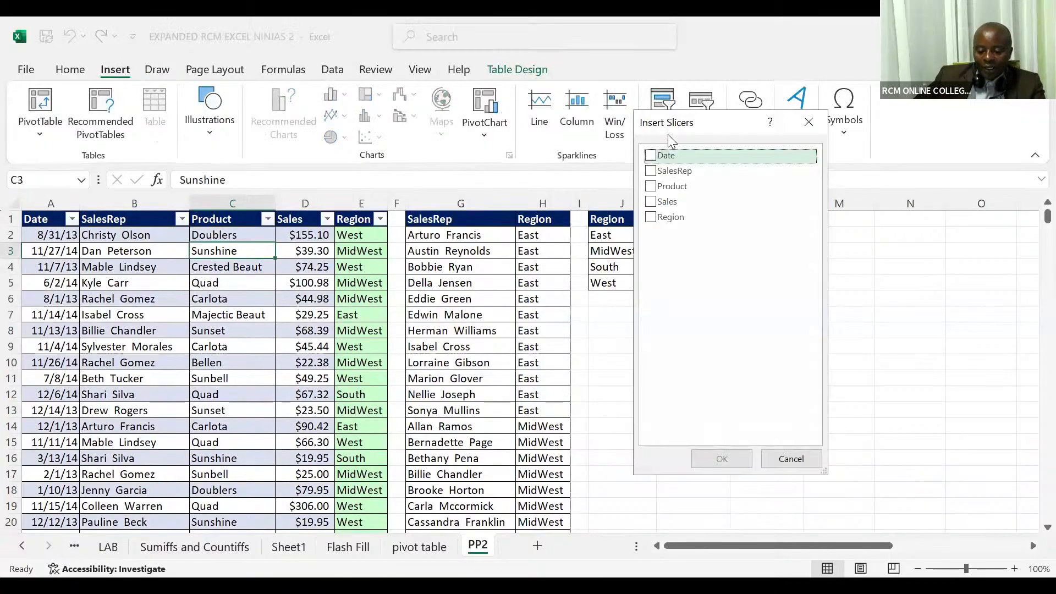
click(653, 219)
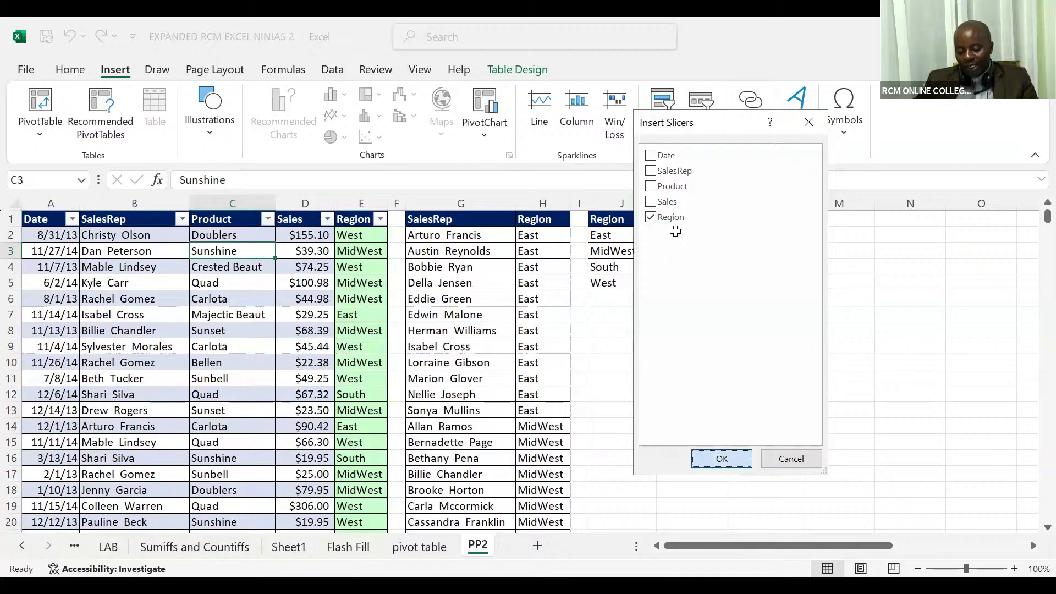
click(721, 458)
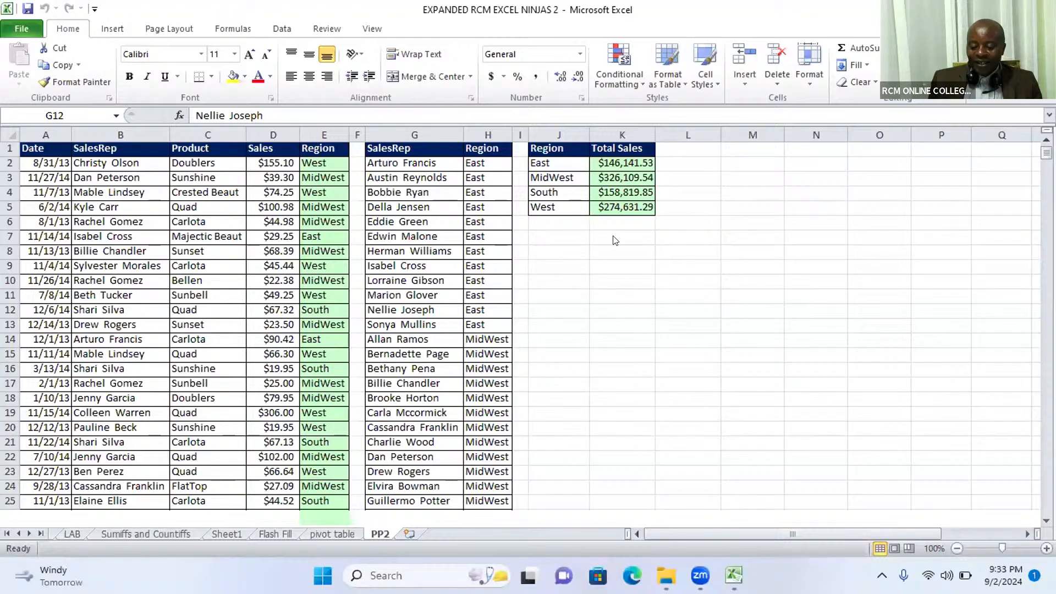
Convert the range A1:E10001 to a table with headers, starting from a cell in the Sales column
click(190, 265)
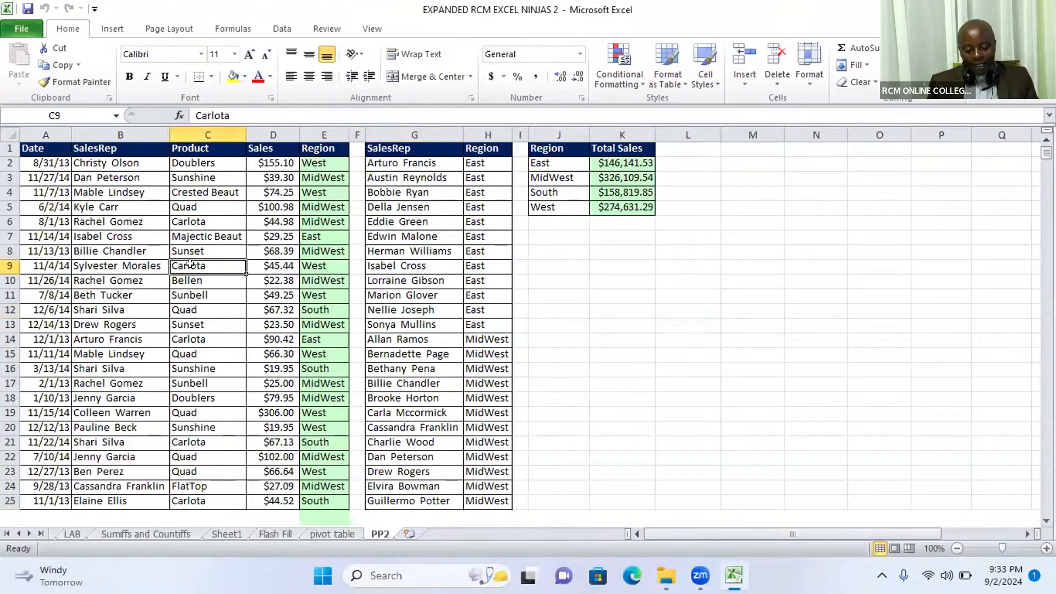
click(257, 246)
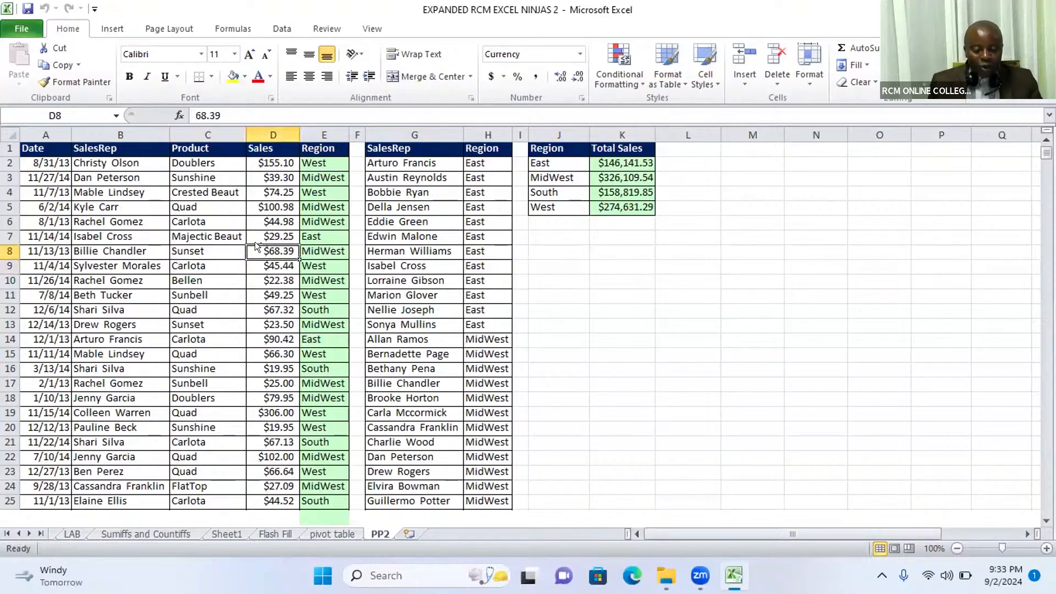
key(ctrl+t)
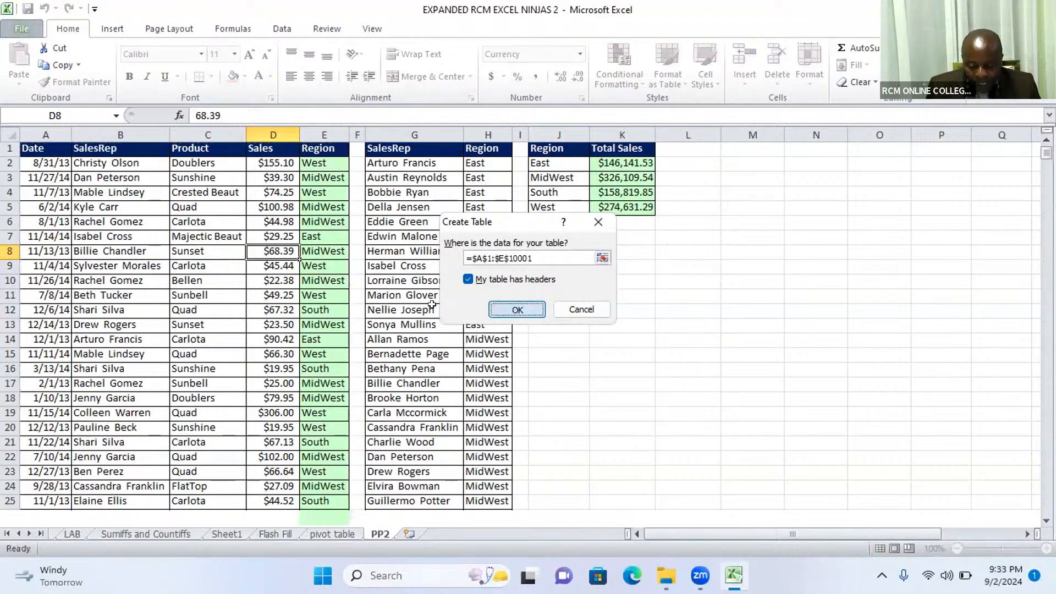
click(517, 310)
click(253, 306)
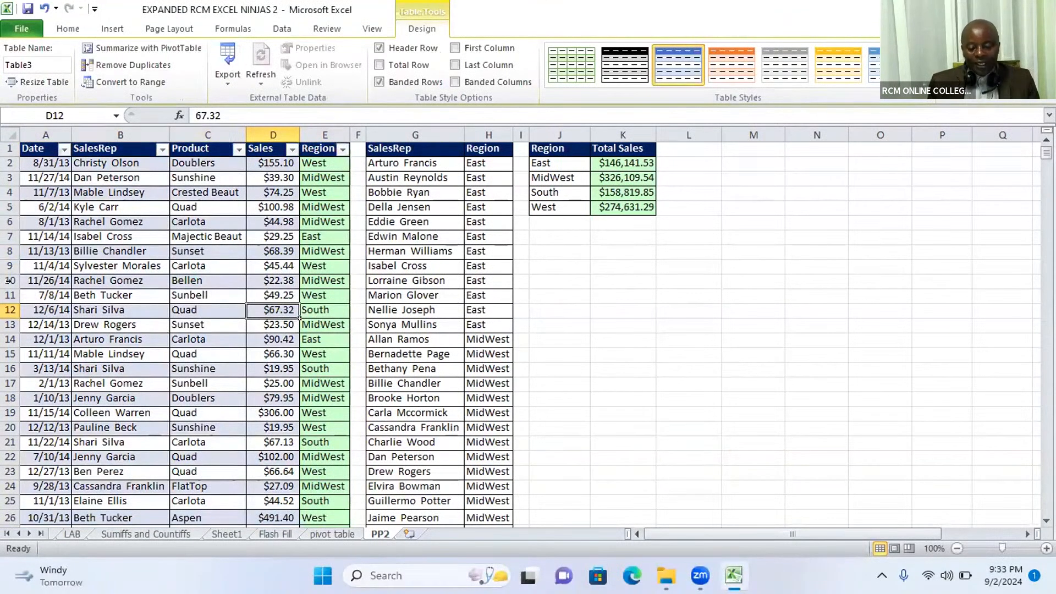
Try to insert a slicer for the sales table and dismiss the Existing Connections dialog
click(254, 253)
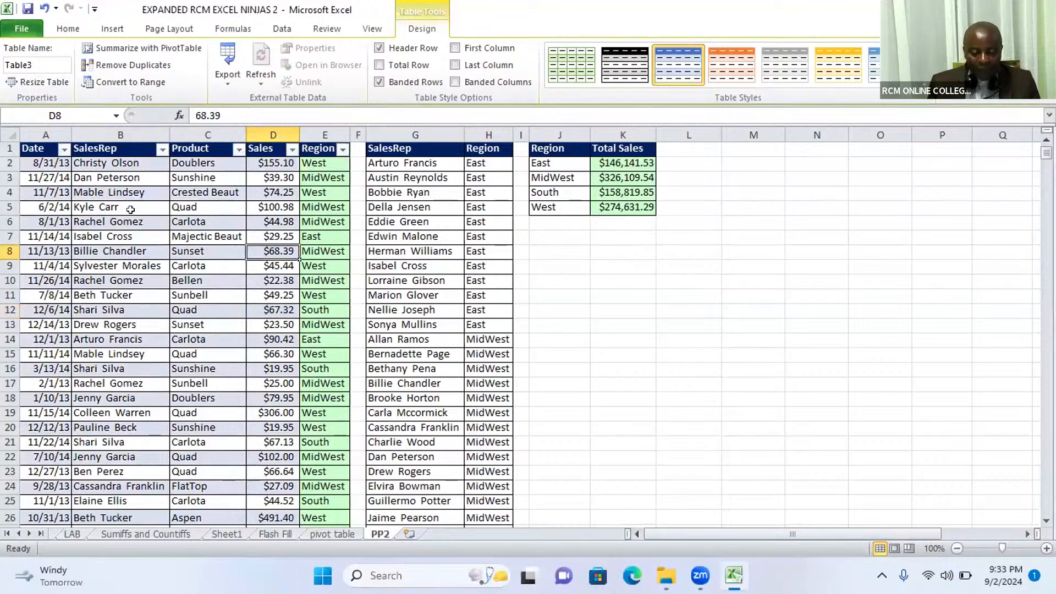
click(117, 34)
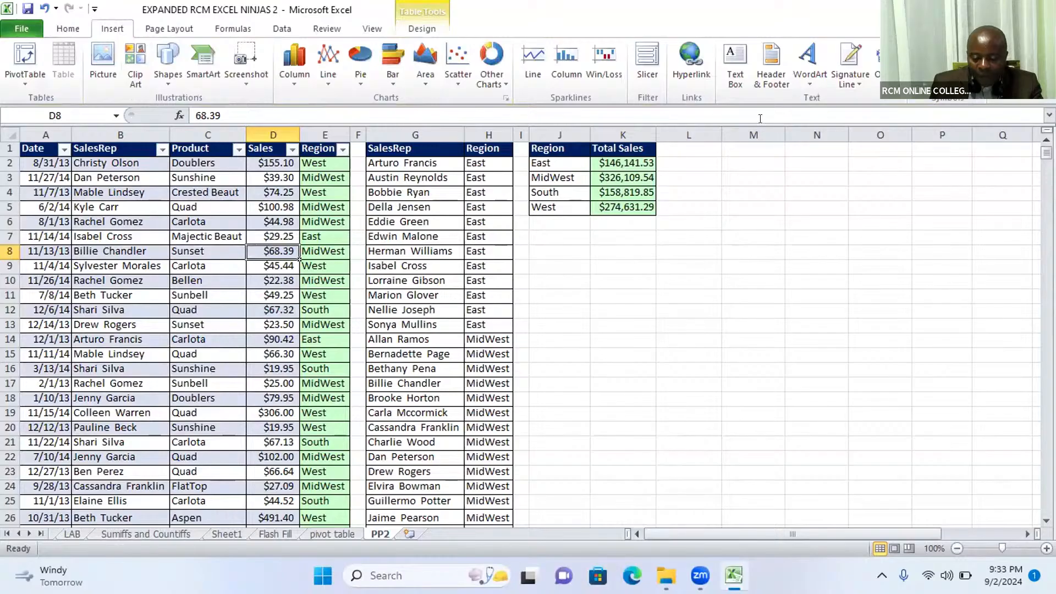
click(649, 78)
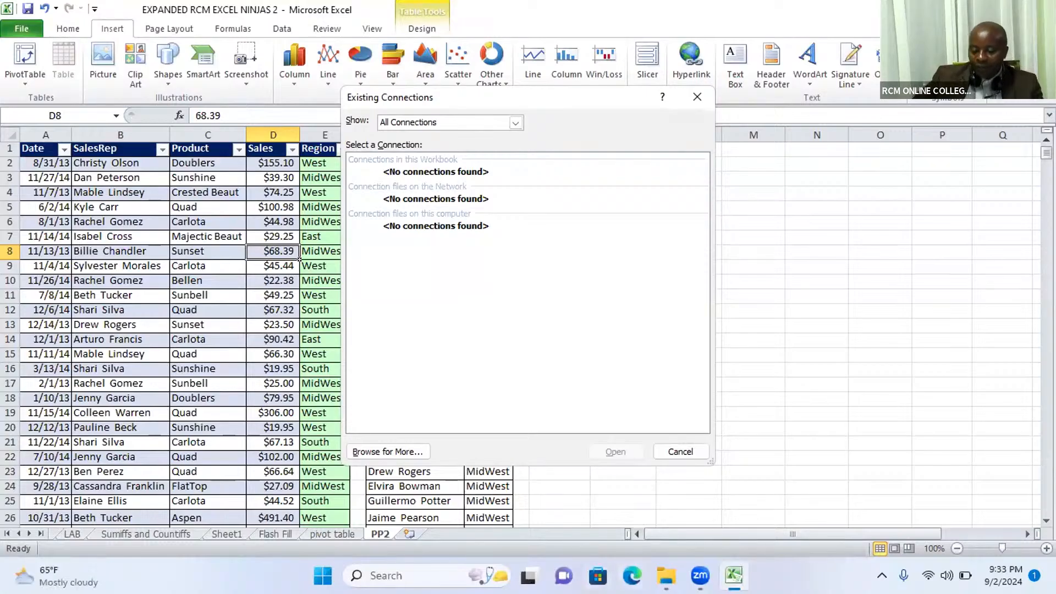
mouse_move(671, 572)
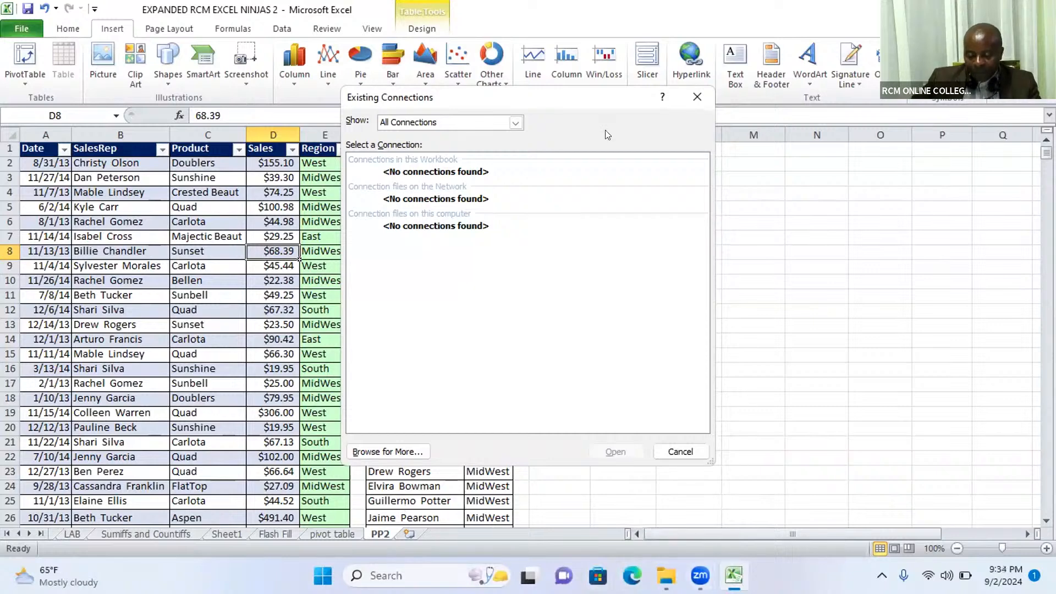
click(400, 83)
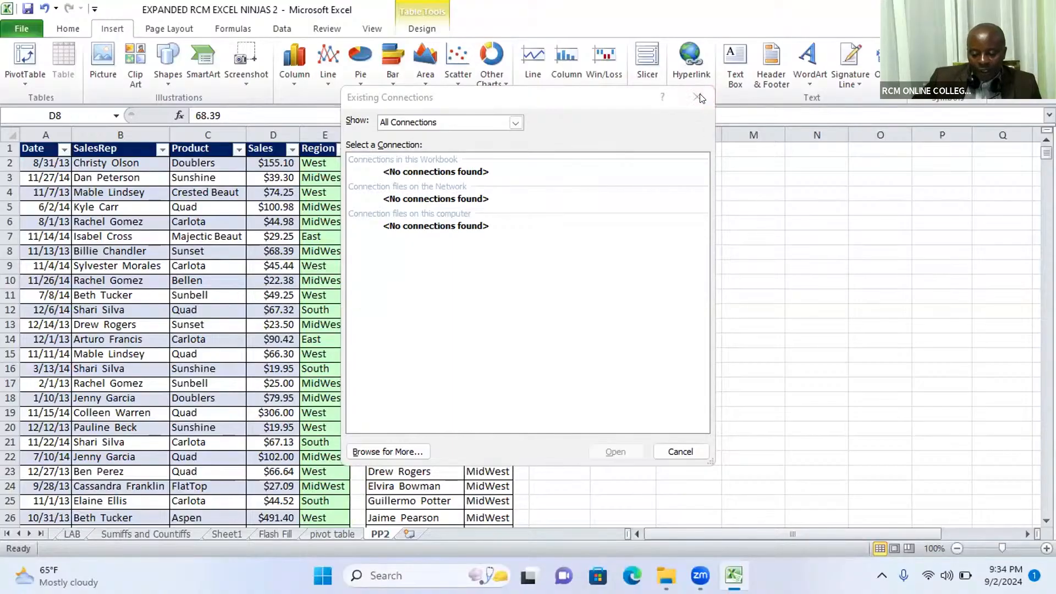
click(164, 314)
click(680, 451)
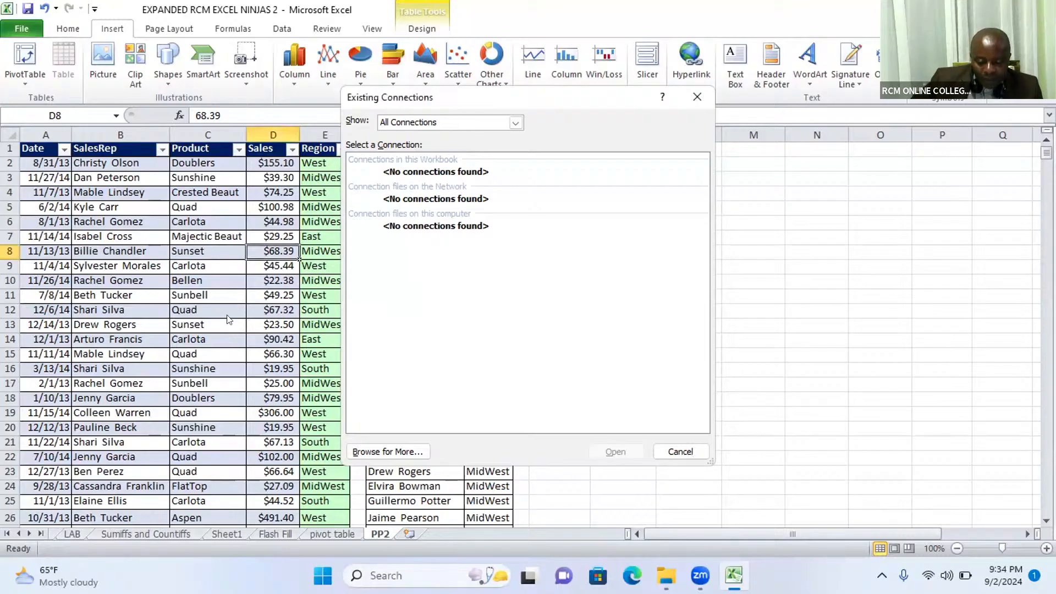
click(228, 321)
click(286, 374)
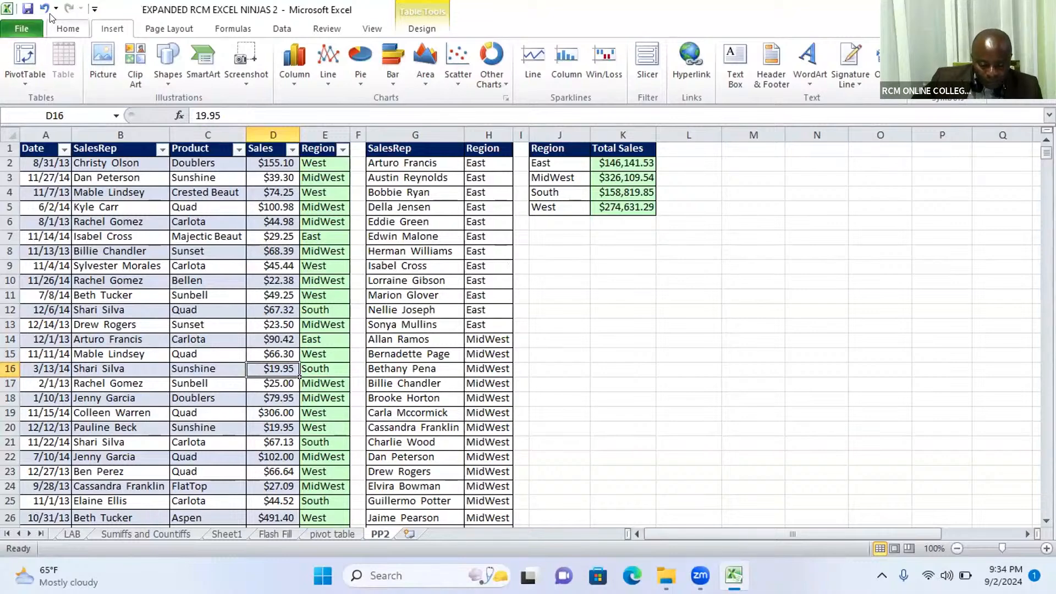
Undo the table conversion and convert A1:E10001 to a table with headers again
key(ctrl+z)
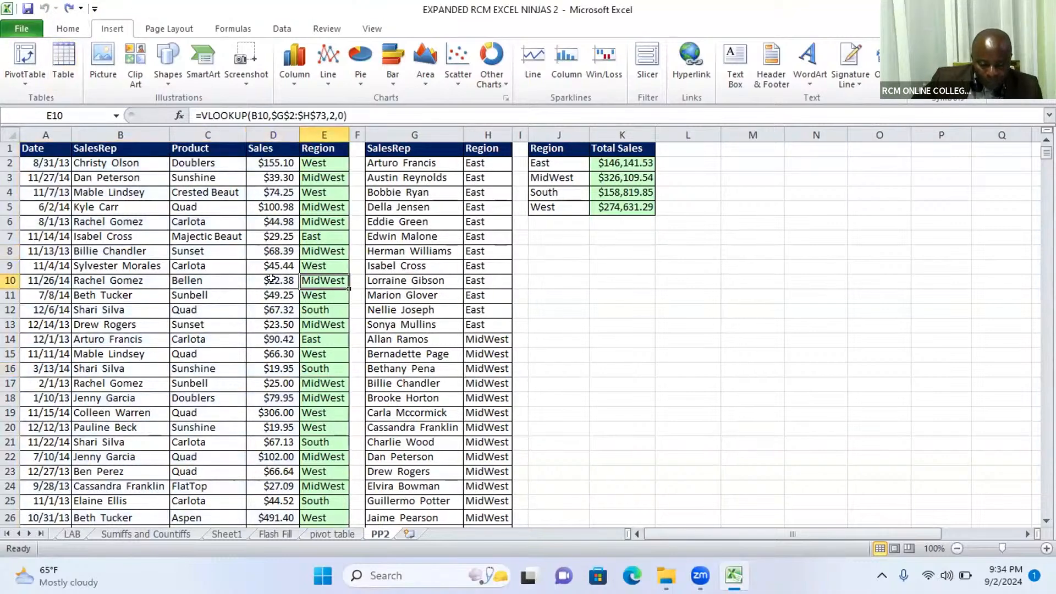
click(252, 263)
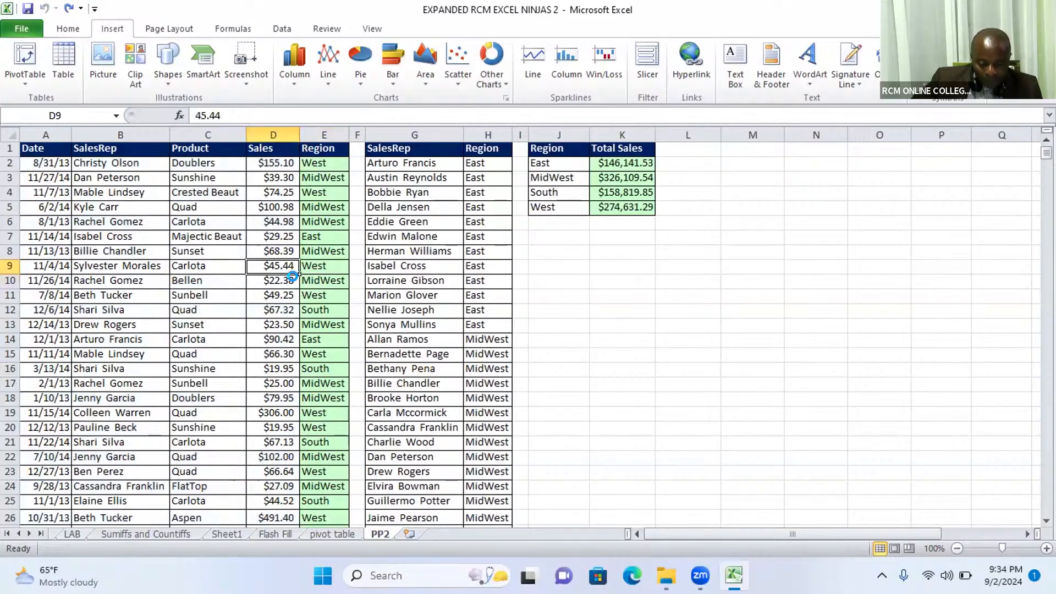
key(ctrl+t)
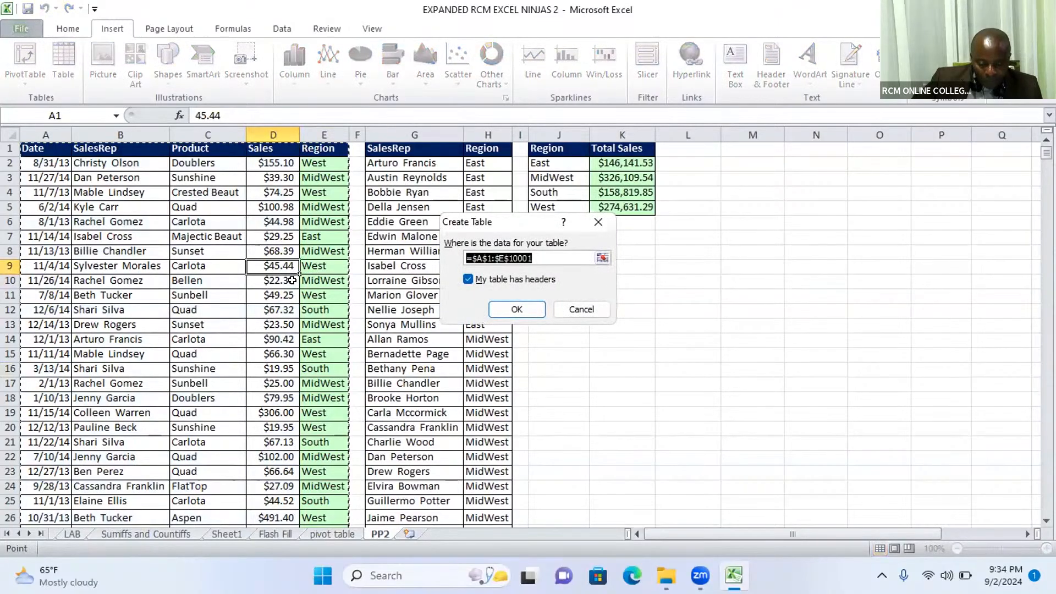
click(516, 309)
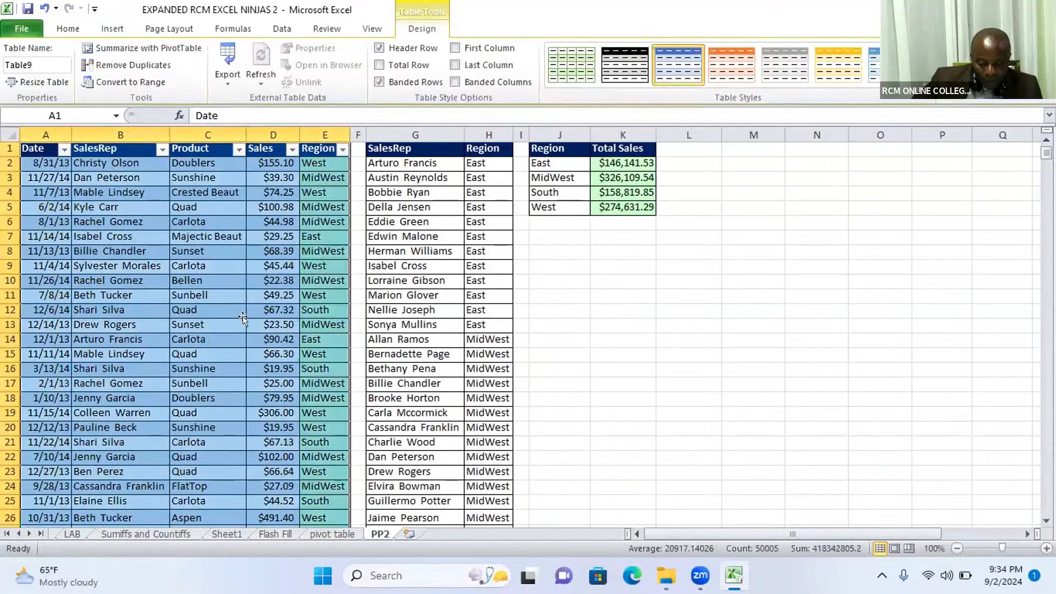
click(250, 325)
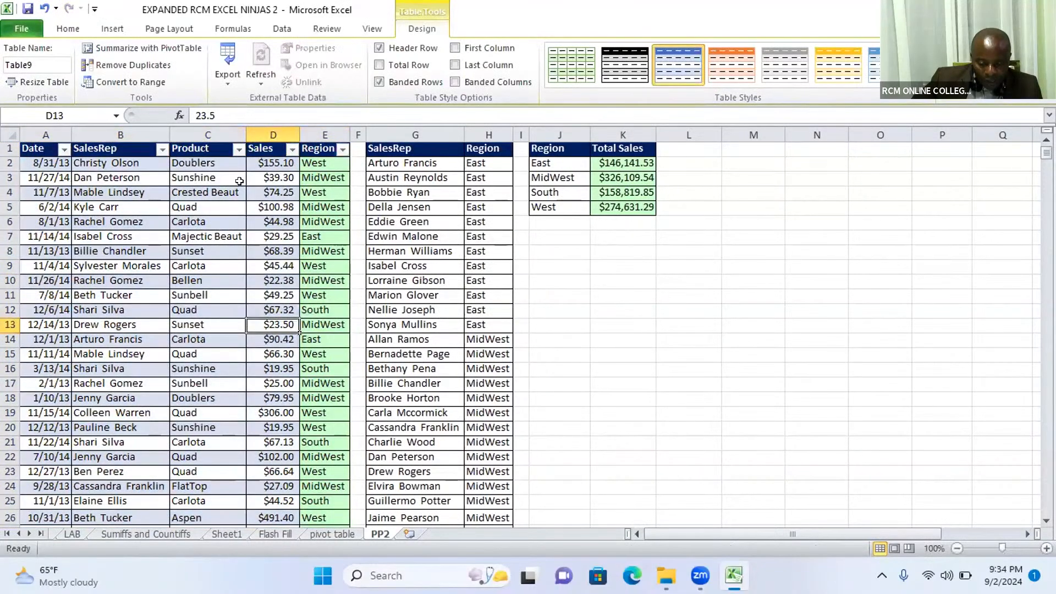
Retry inserting a slicer for the recreated sales table, check the connection types offered, and close the Existing Connections dialog
click(67, 30)
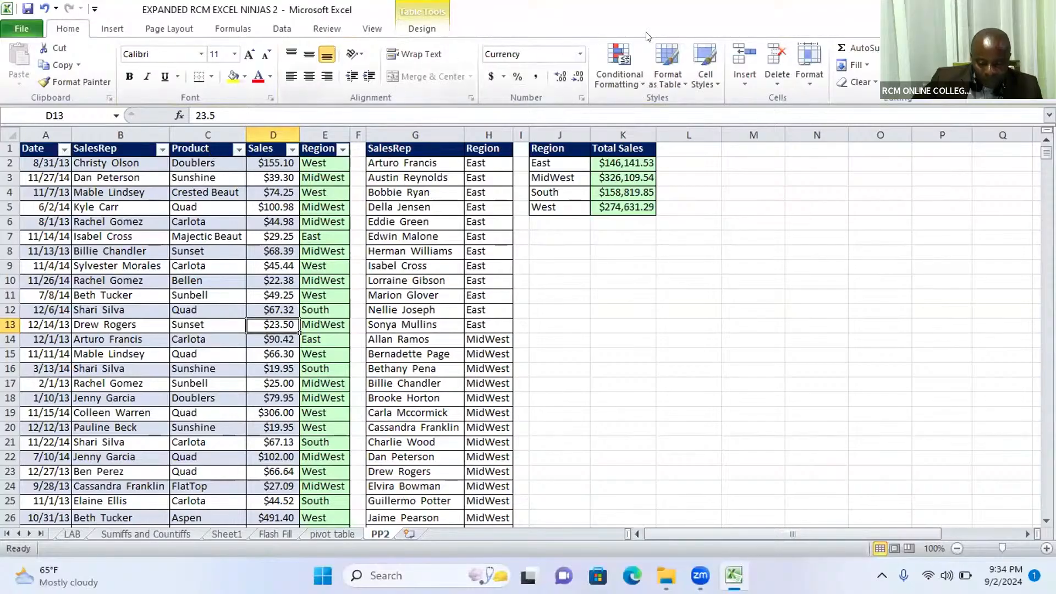
click(115, 28)
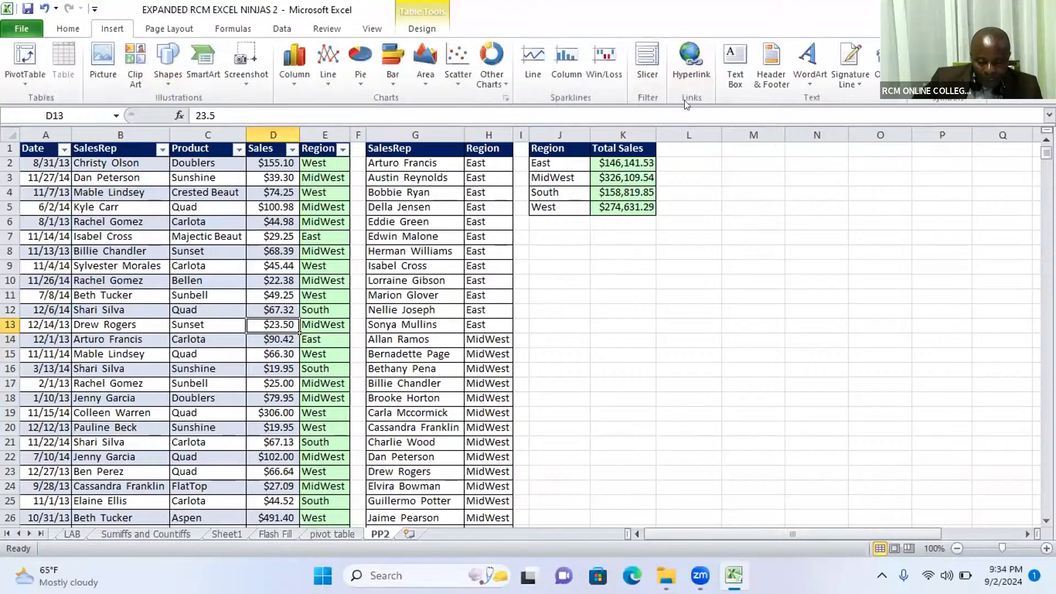
click(655, 58)
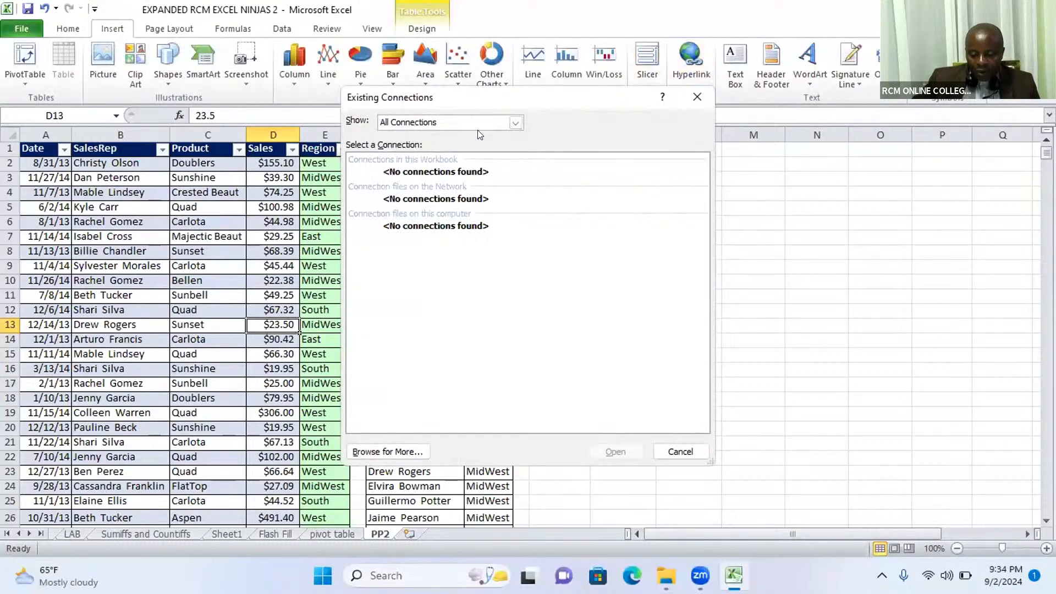
click(515, 122)
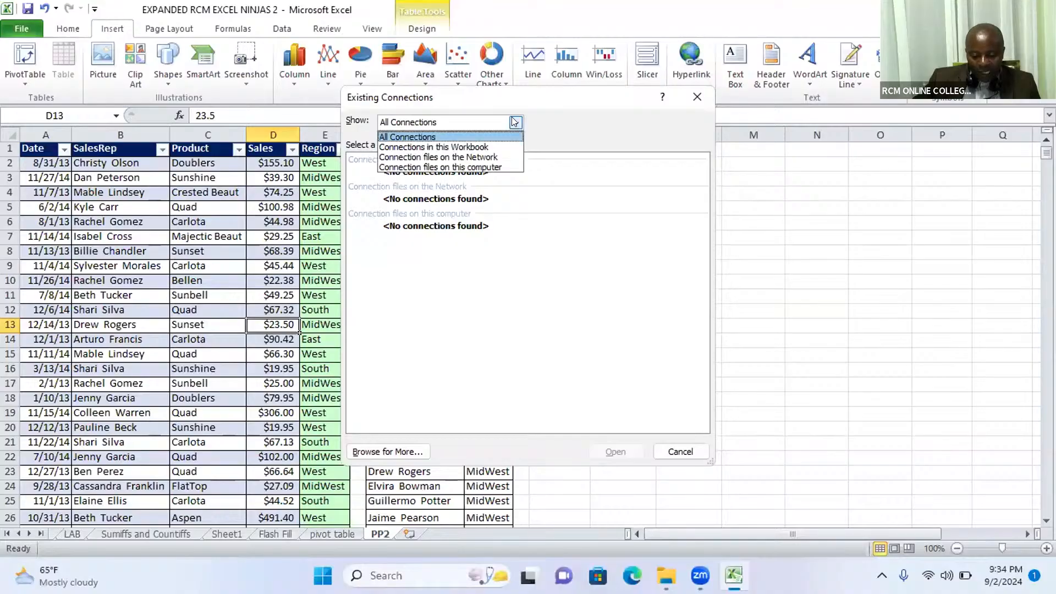
click(573, 219)
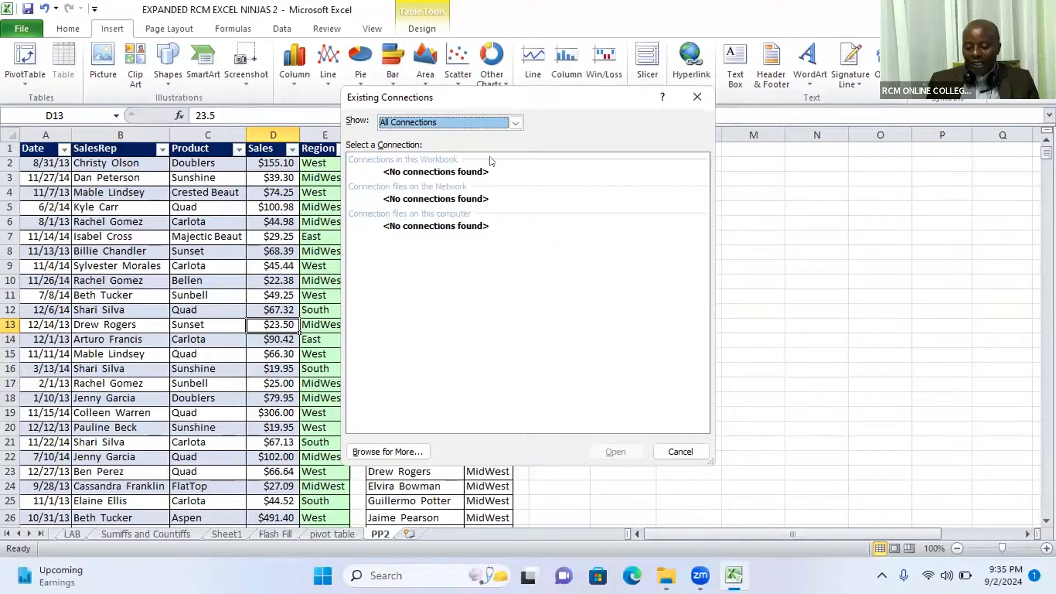
click(697, 97)
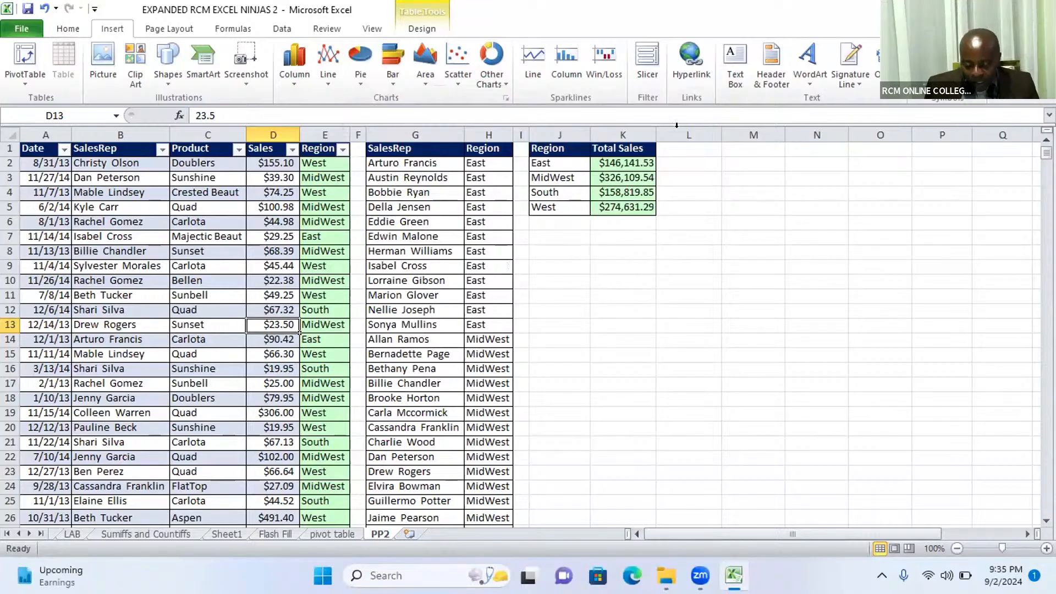